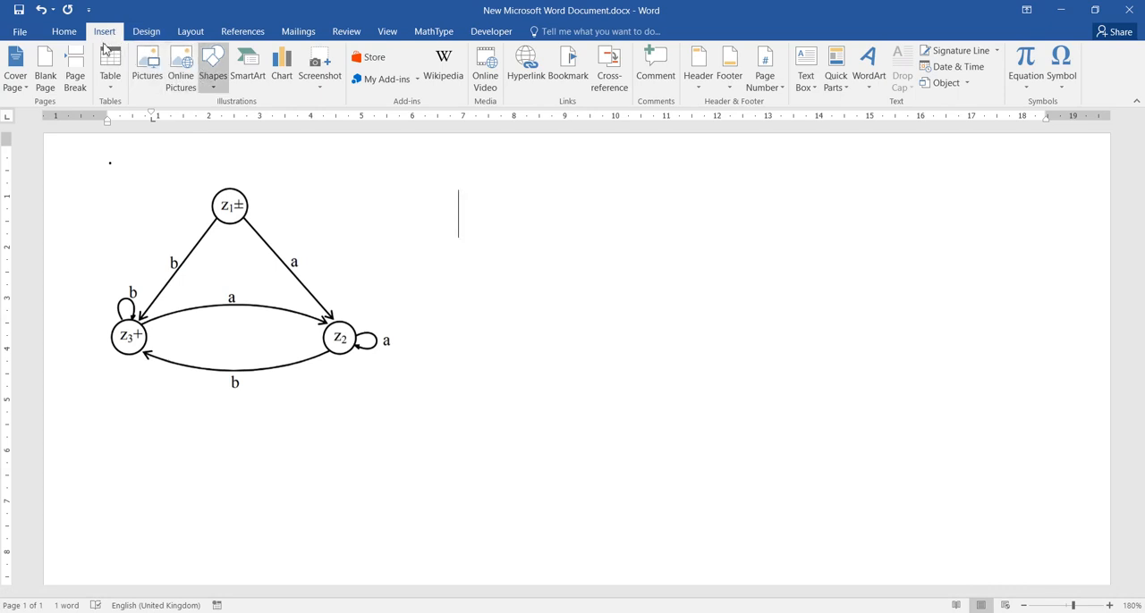
- Draw a circle about 0.94 by 0.99 cm beside the existing diagram and apply the black-outline, white-fill theme style
left_click(219, 80)
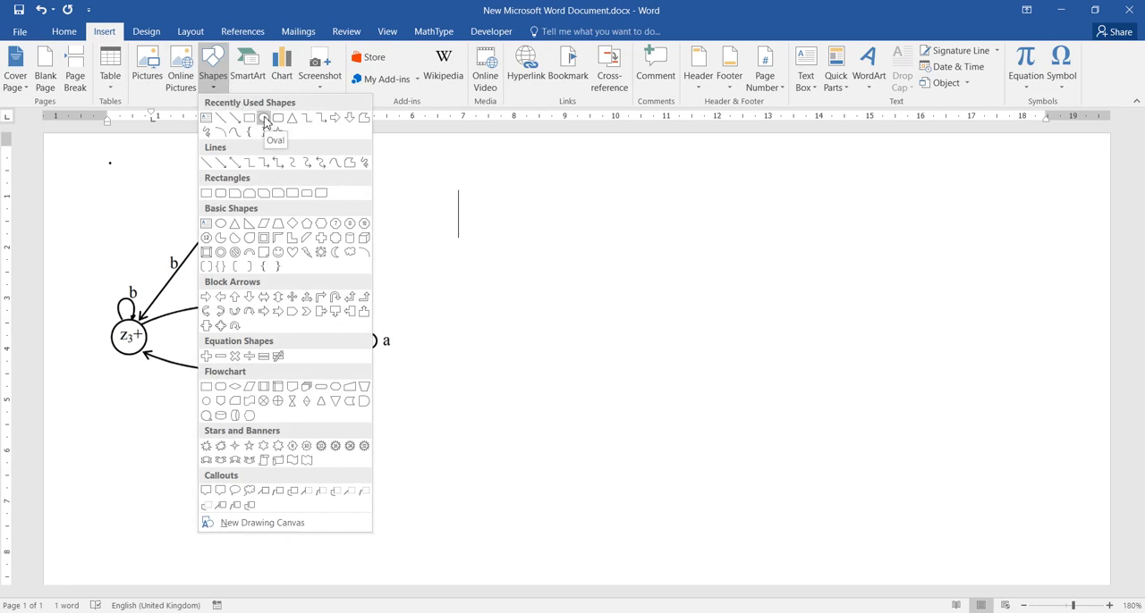
left_click(265, 119)
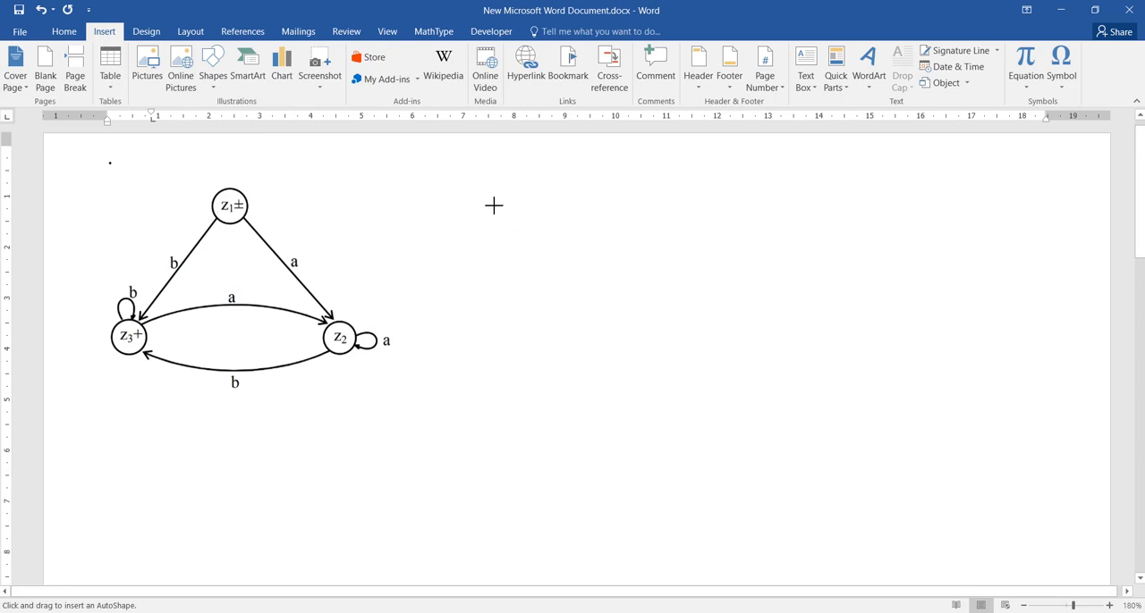
left_click_drag(621, 204, 644, 225)
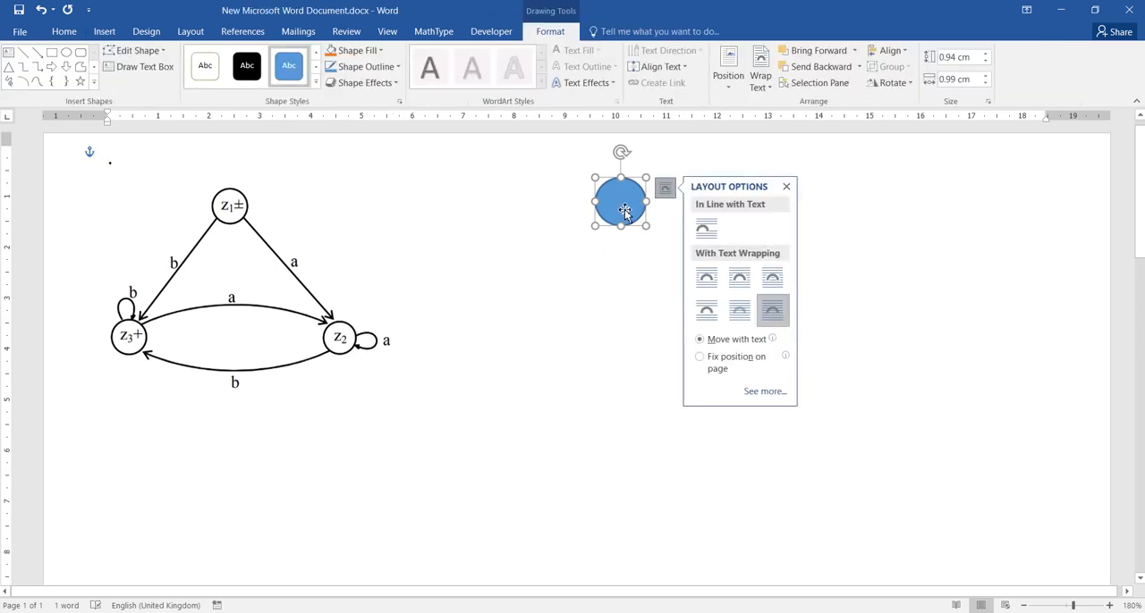
left_click(316, 84)
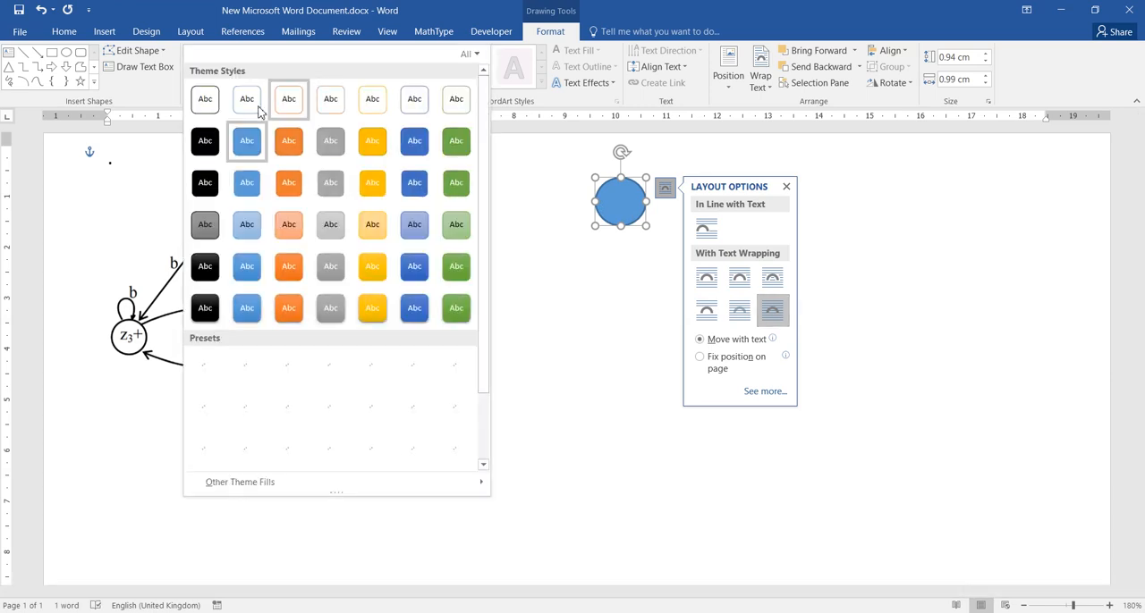
left_click(205, 103)
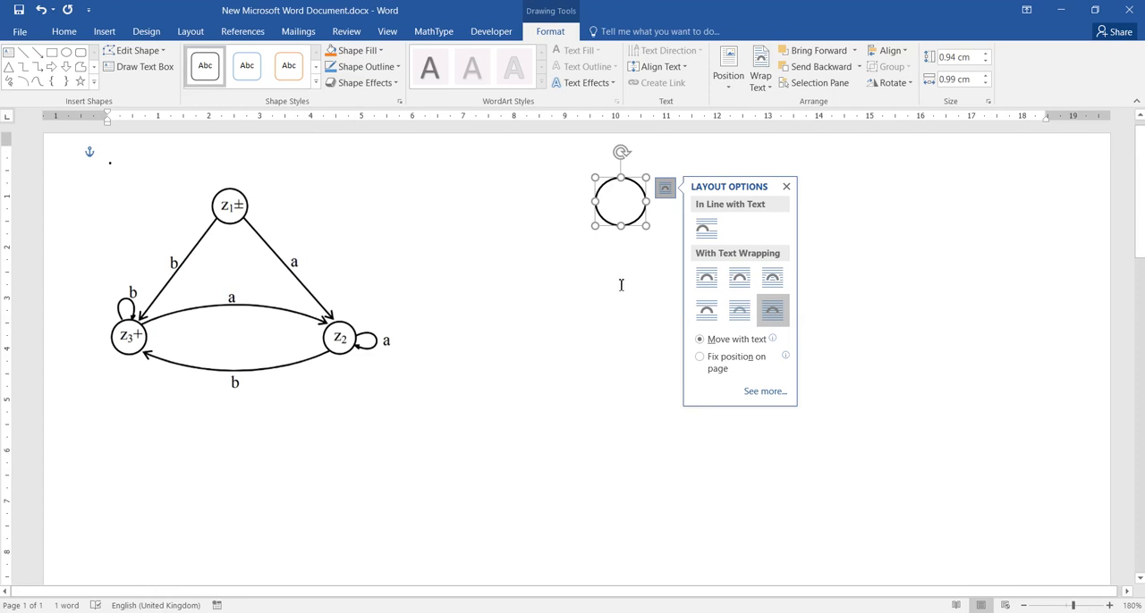
left_click(786, 186)
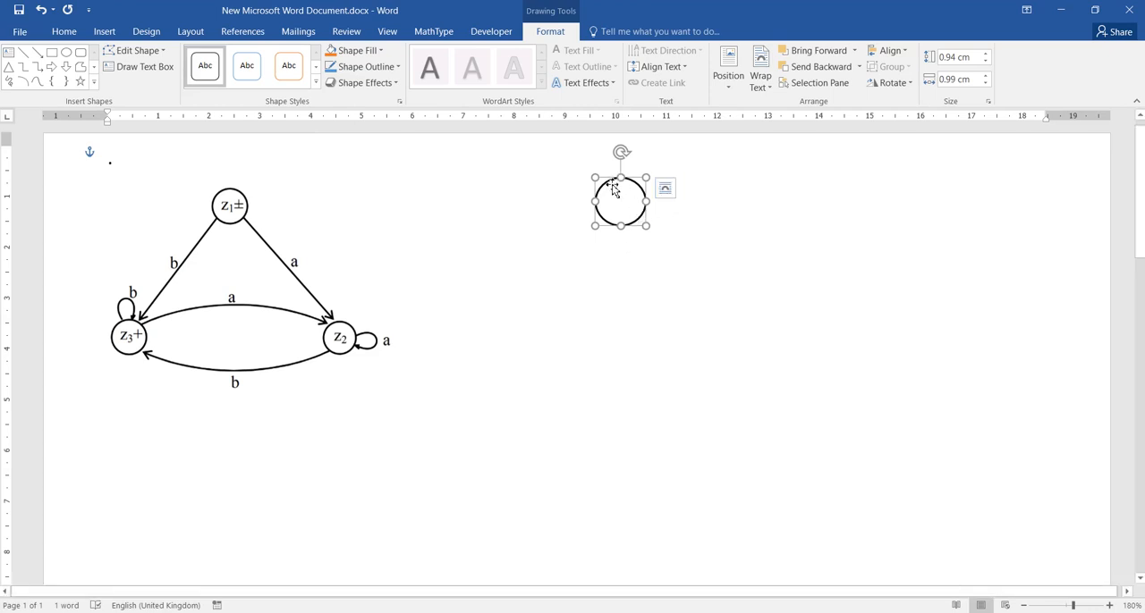
- Duplicate the circle twice and place the copies below it, one on each side, to form a triangle
left_click_drag(613, 191, 539, 348, "ctrl")
key("ctrl+d")
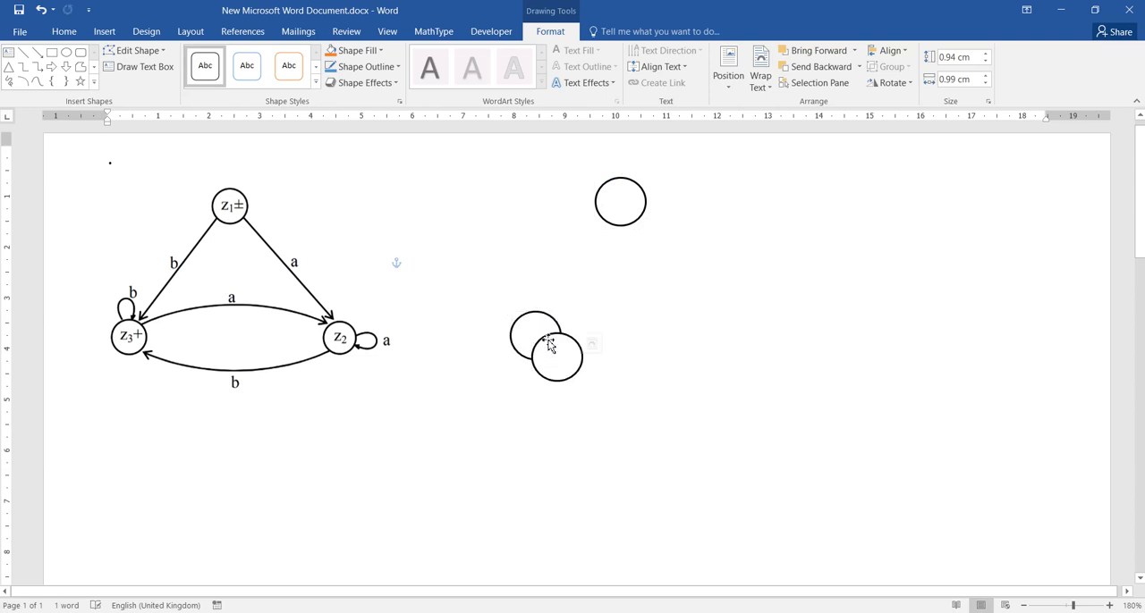
left_click_drag(578, 357, 724, 334)
left_click(706, 390)
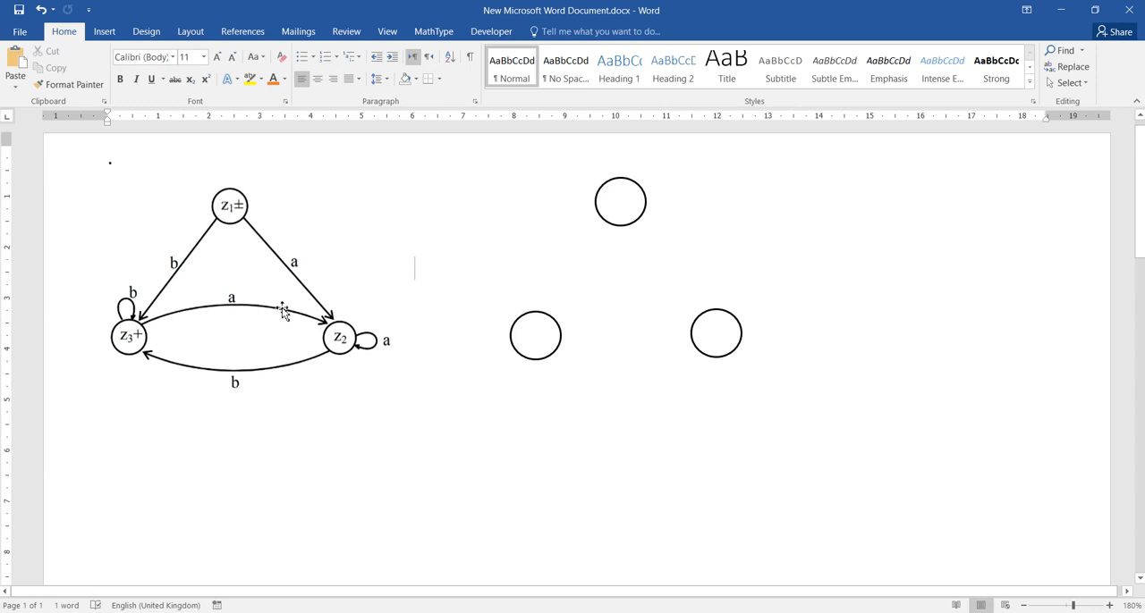
- Label the top circle Z1 and enlarge it to about 1.14 by 1.46 cm so the text fits
left_click(617, 206)
right_click(617, 206)
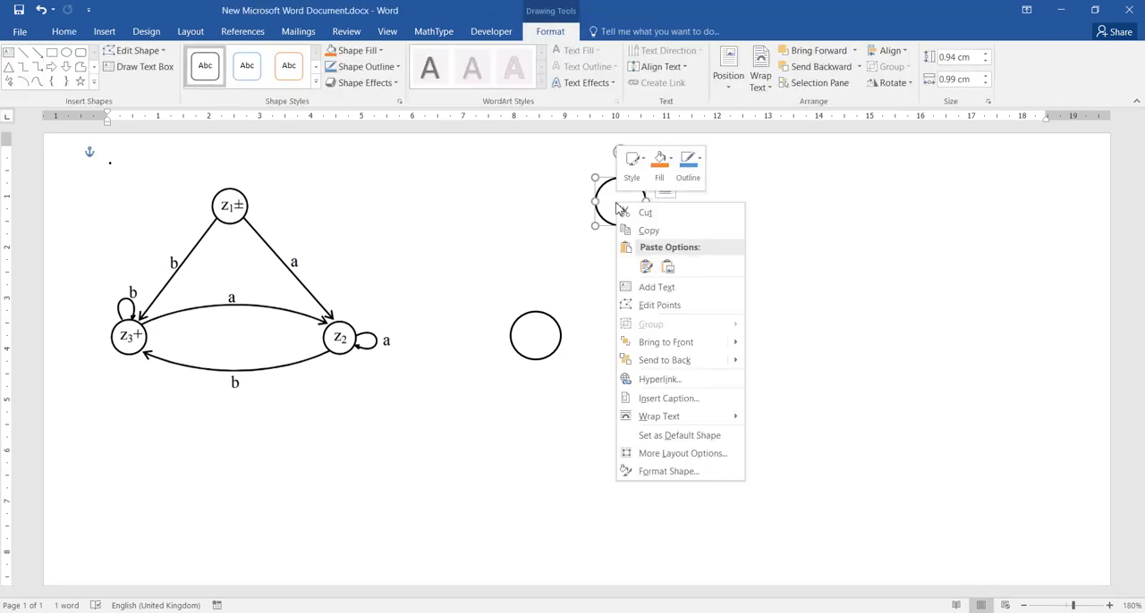
left_click(642, 291)
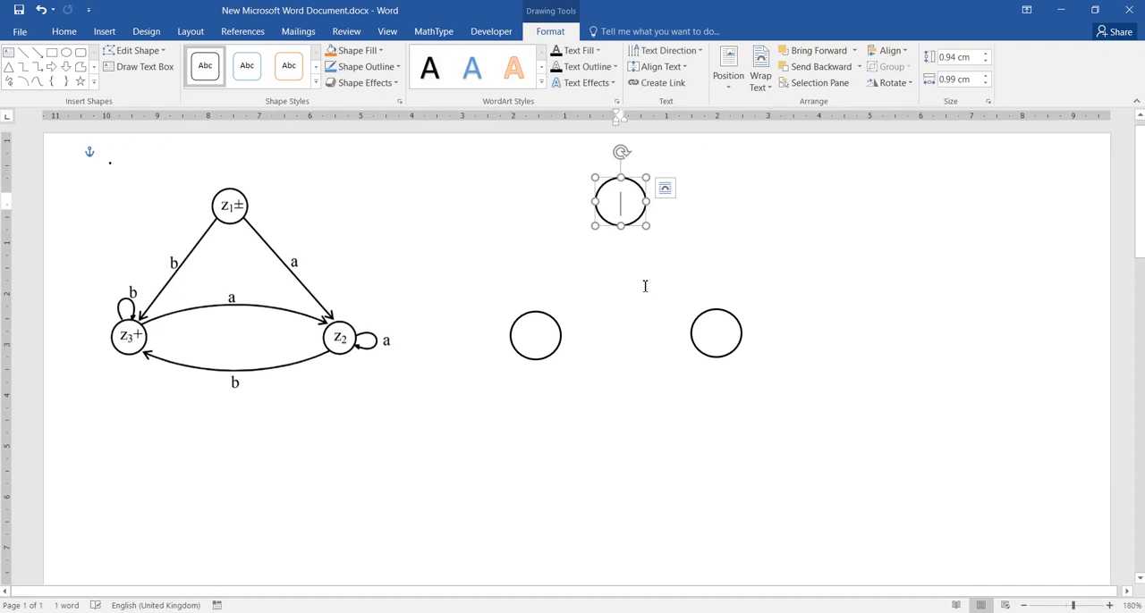
type("z")
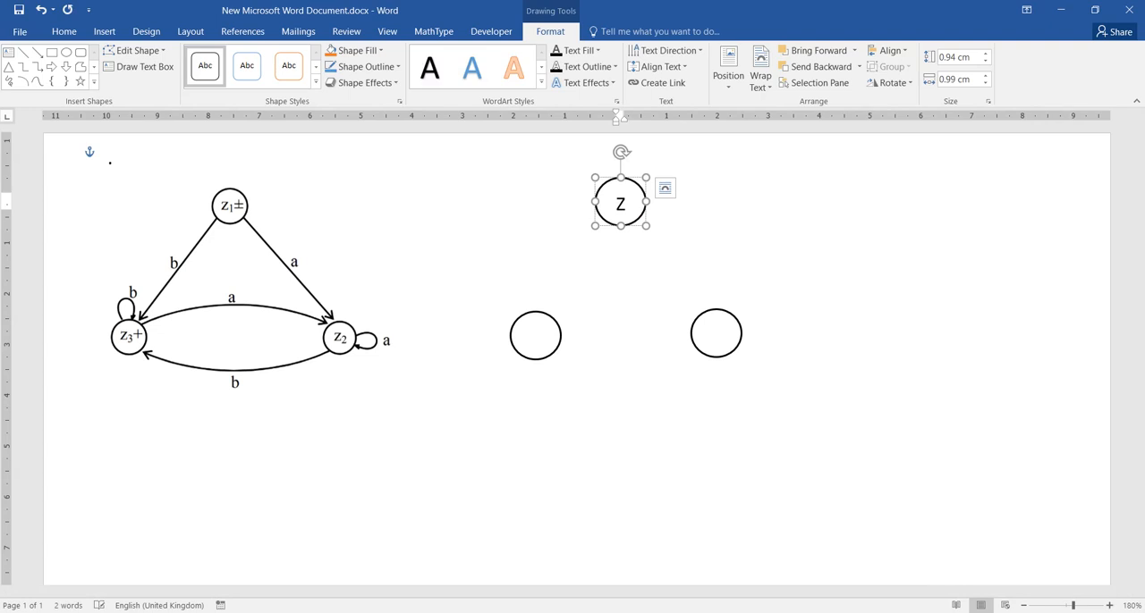
left_click_drag(650, 231, 671, 236)
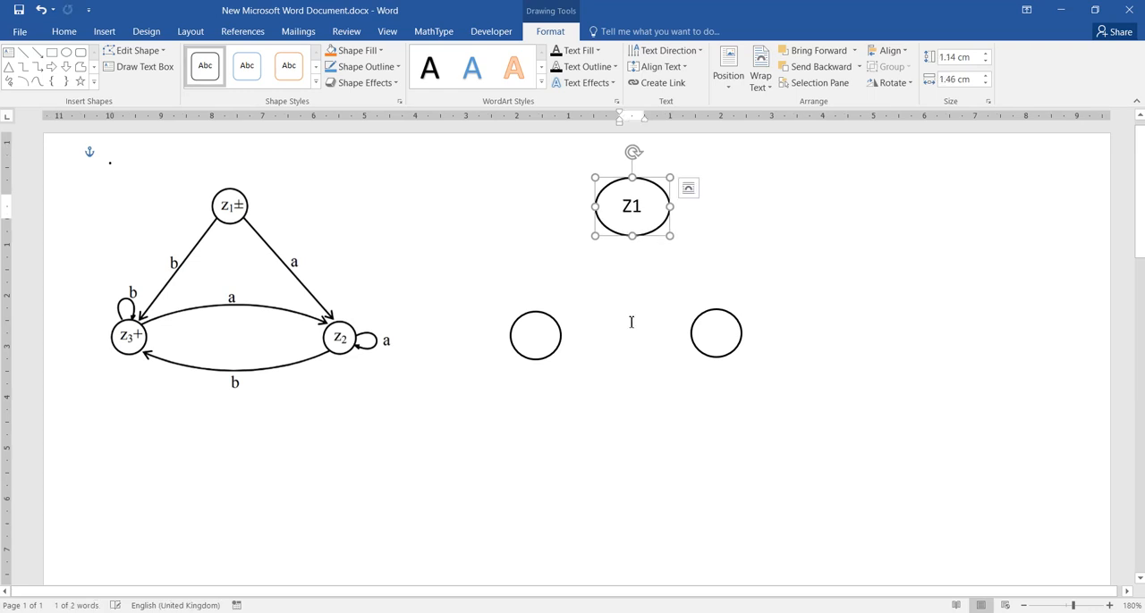
- Enlarge the lower-left circle to about 1.19 by 1.34 cm and the lower-right one to about 1.36 by 1.39 cm
left_click(552, 347)
left_click_drag(562, 359, 579, 372)
left_click(733, 348)
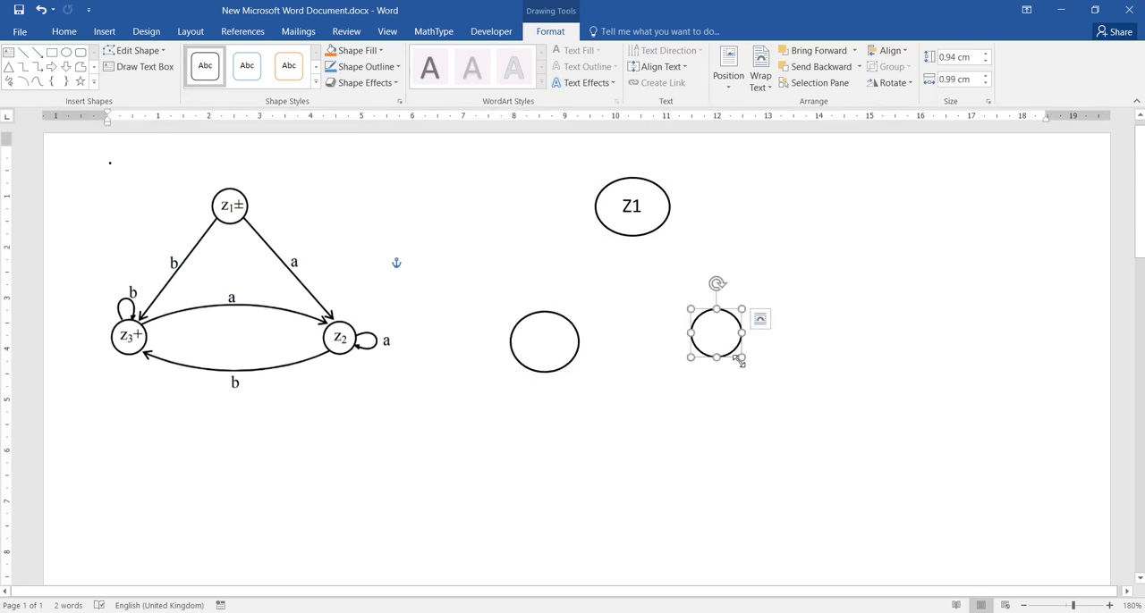
left_click_drag(741, 359, 762, 381)
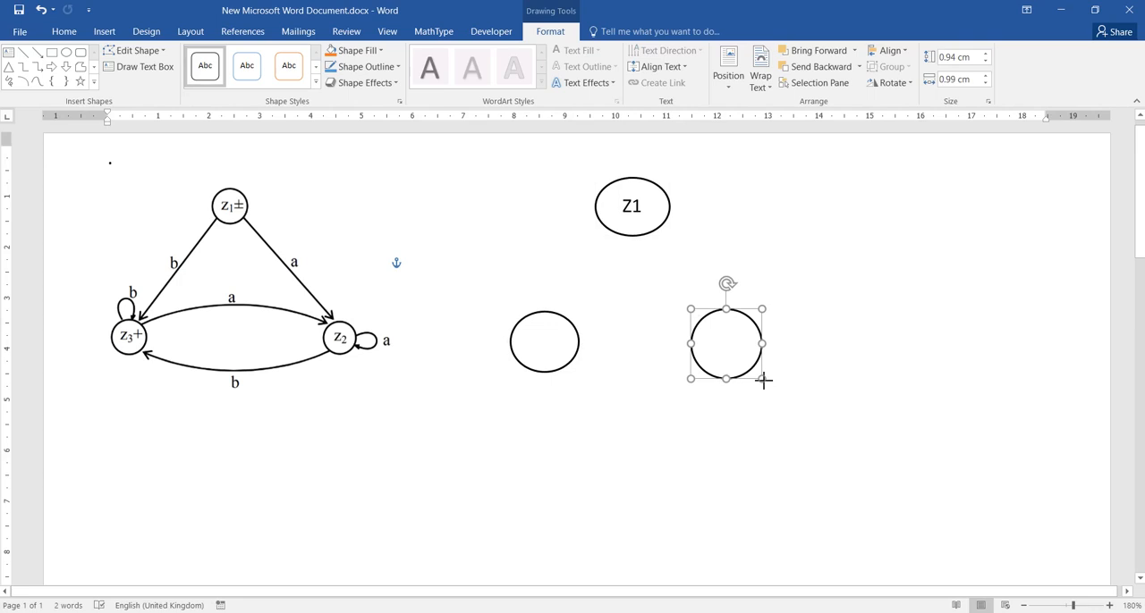
- Add the text Z2 inside the lower-left circle
left_click(551, 348)
right_click(547, 346)
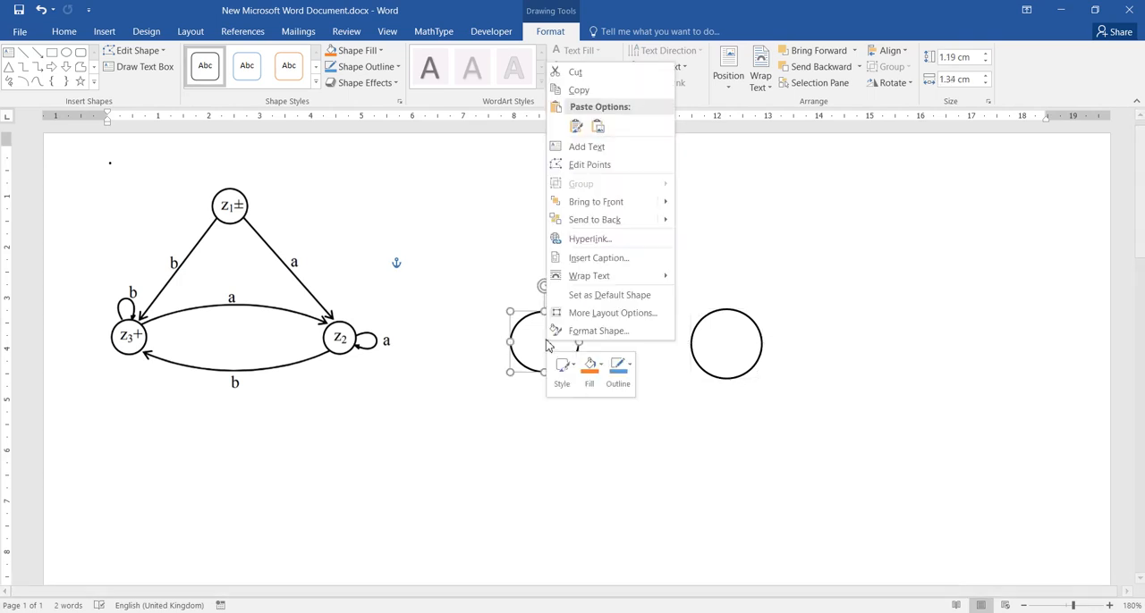
left_click(587, 146)
type("Z2")
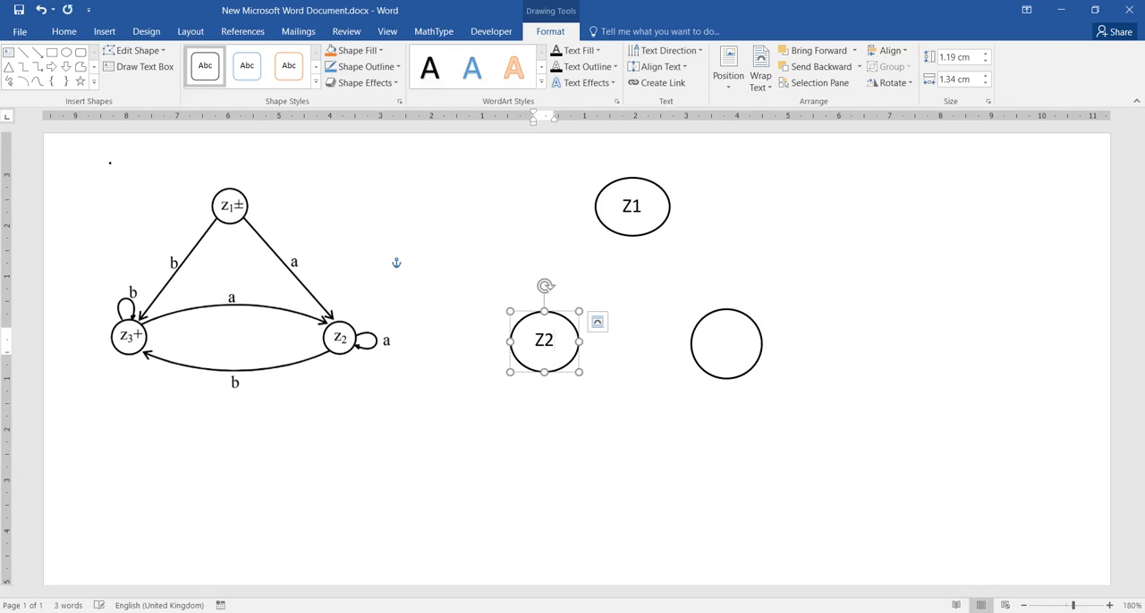
- Add the text Z3 inside the lower-right circle
right_click(721, 346)
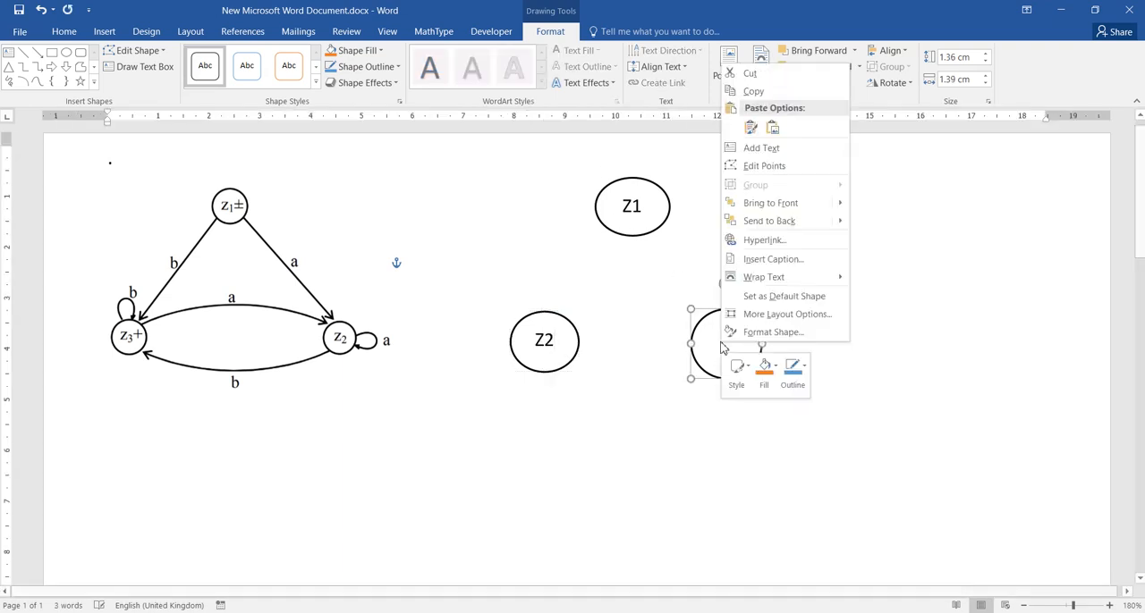
left_click(764, 148)
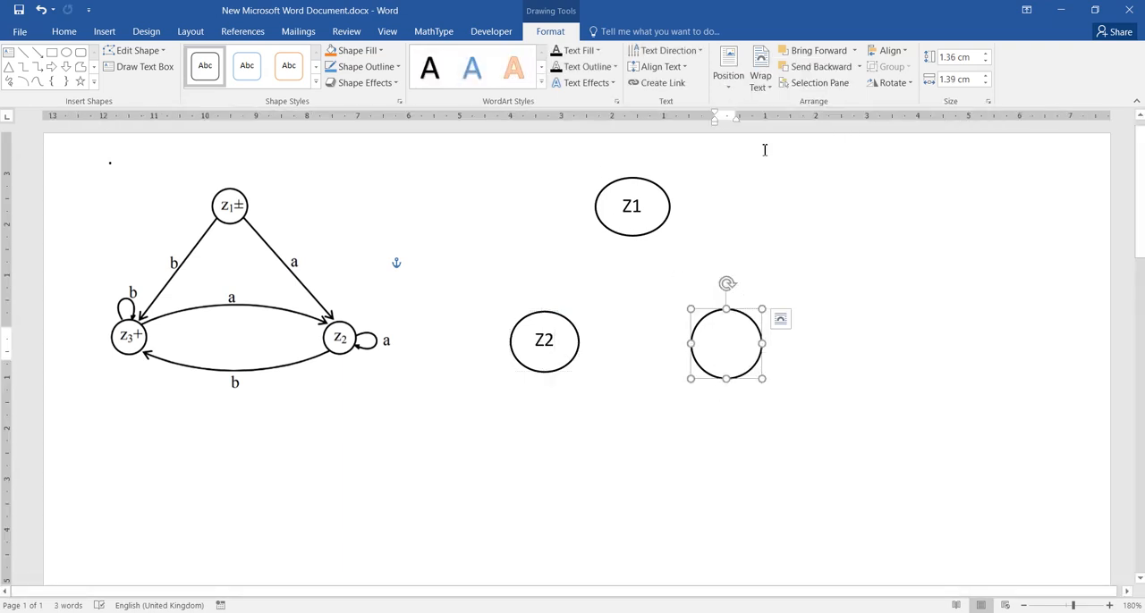
type("z3")
left_click(687, 460)
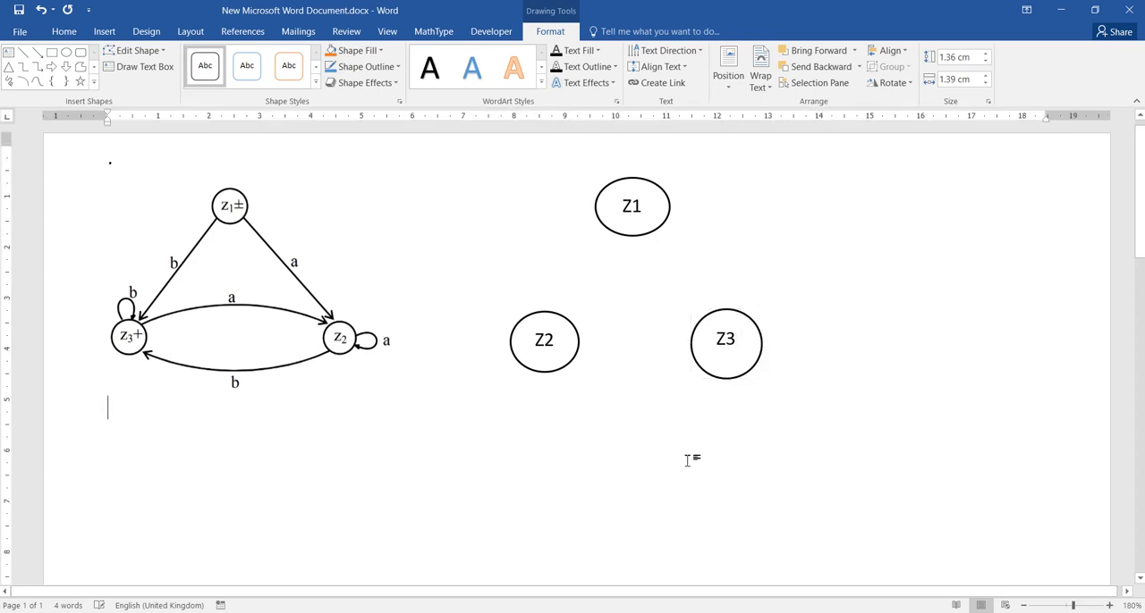
- Resize the Z1 circle about its centre to roughly 1.28 by 1.41 cm, making it rounder
left_click(638, 230)
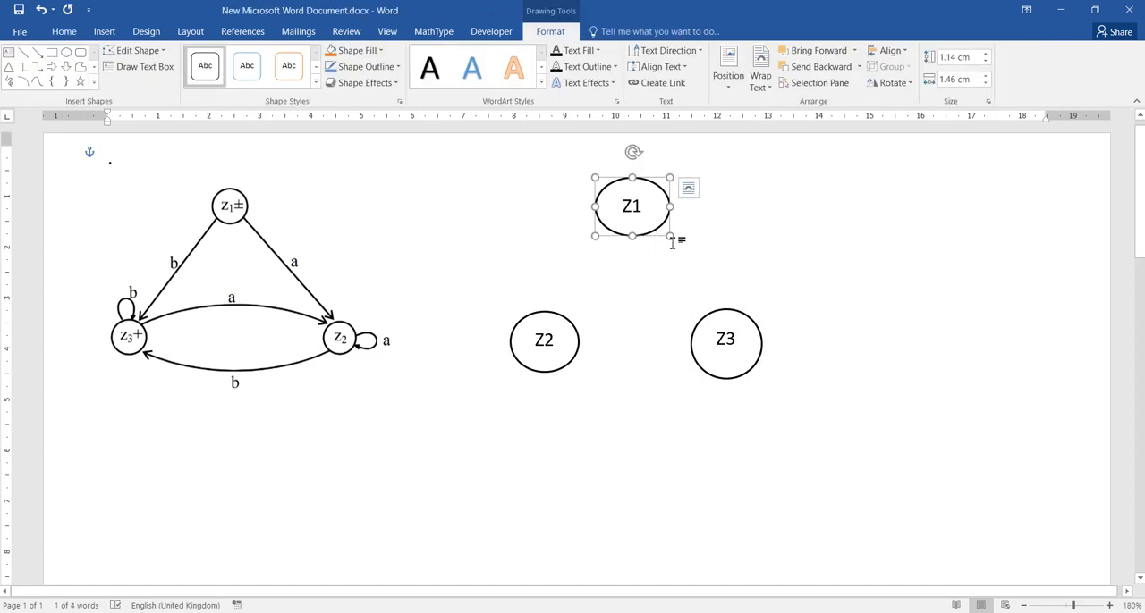
left_click_drag(674, 239, 670, 240)
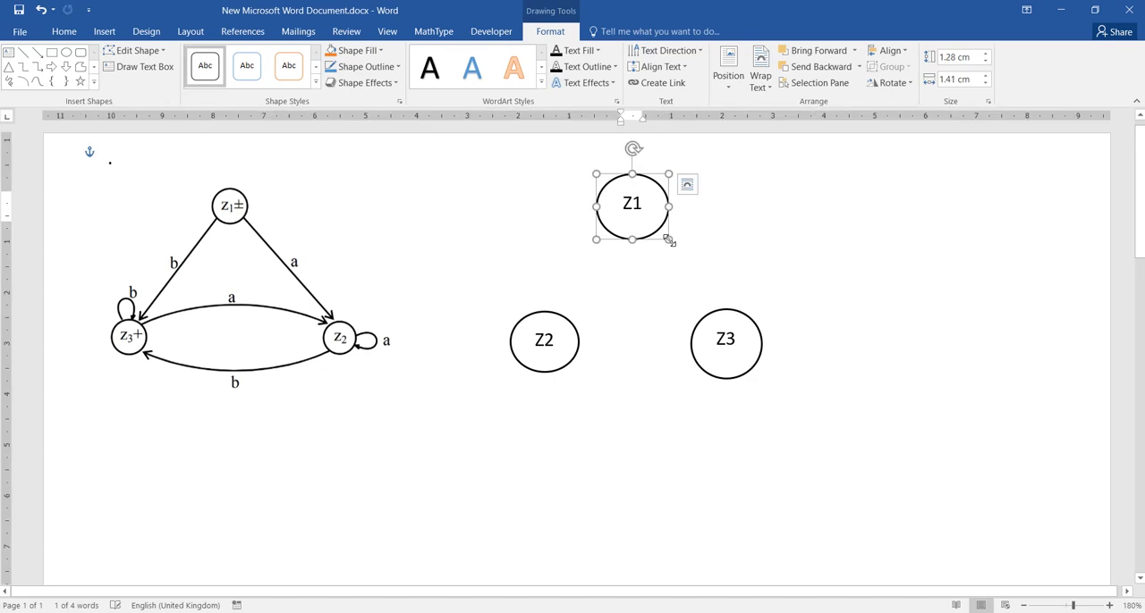
left_click(686, 184)
left_click(645, 205)
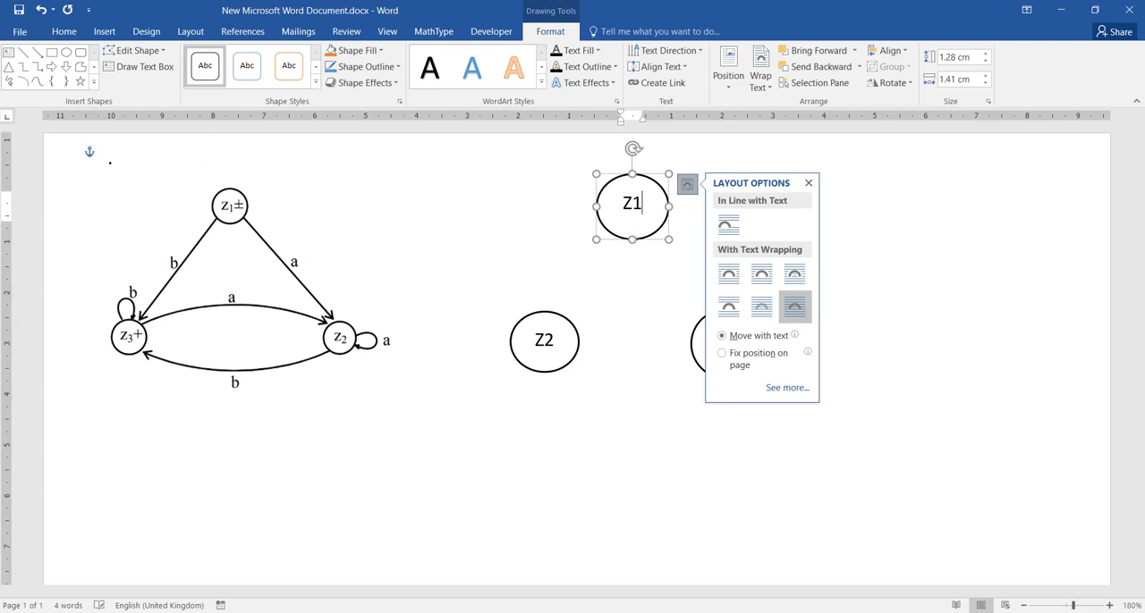
left_click(640, 271)
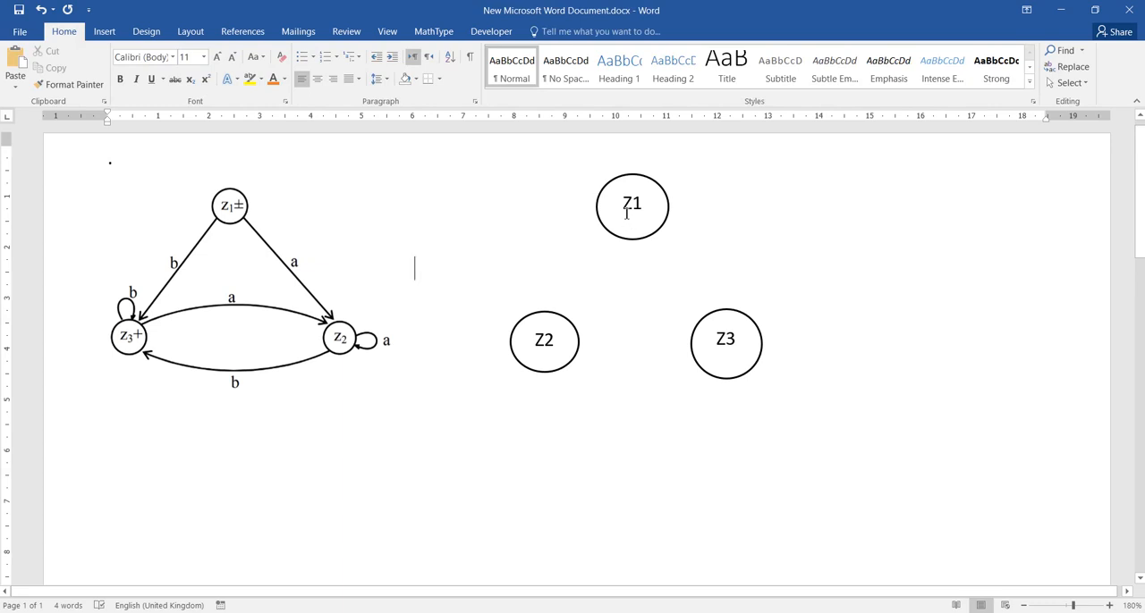
- Paste another copy of the blank circle, centre it over Z1 and enlarge it to about 1.59 by 1.59 cm
key("ctrl+v")
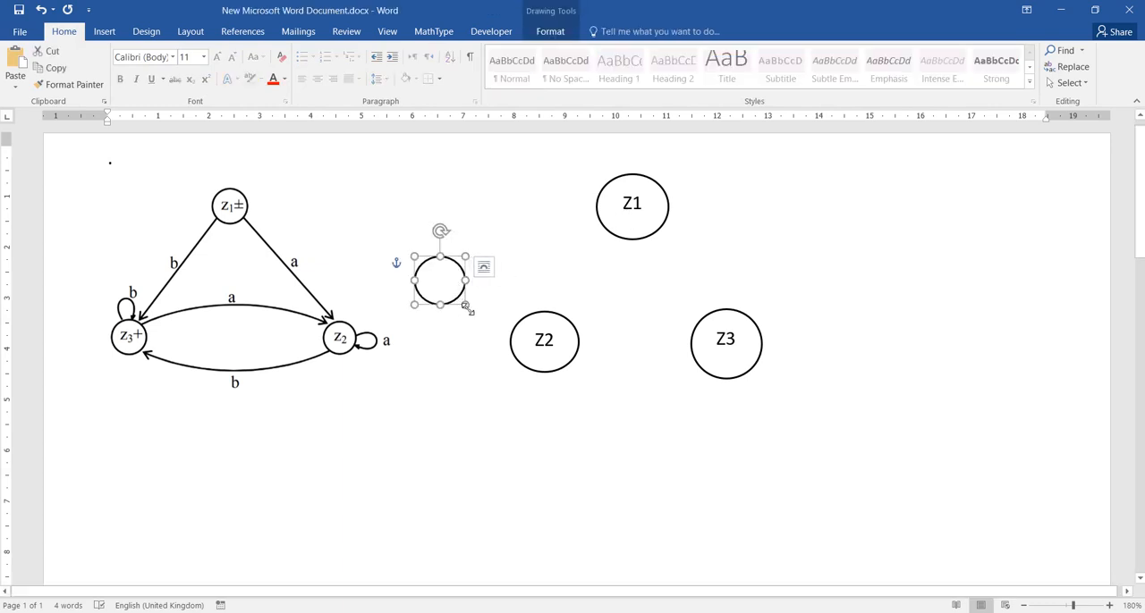
left_click_drag(468, 309, 490, 327)
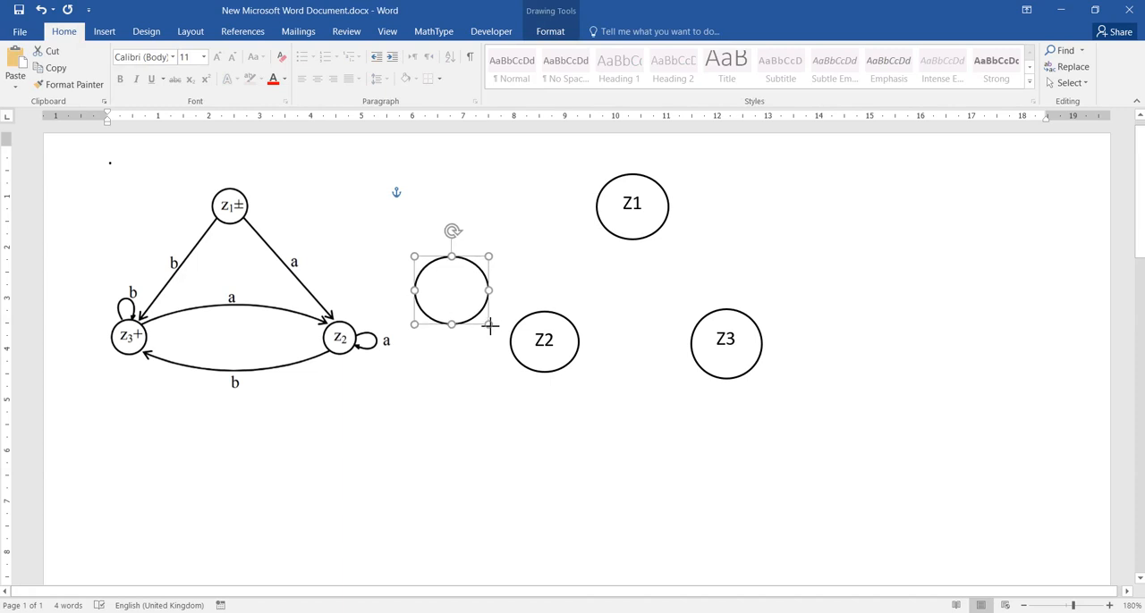
left_click_drag(465, 284, 638, 205)
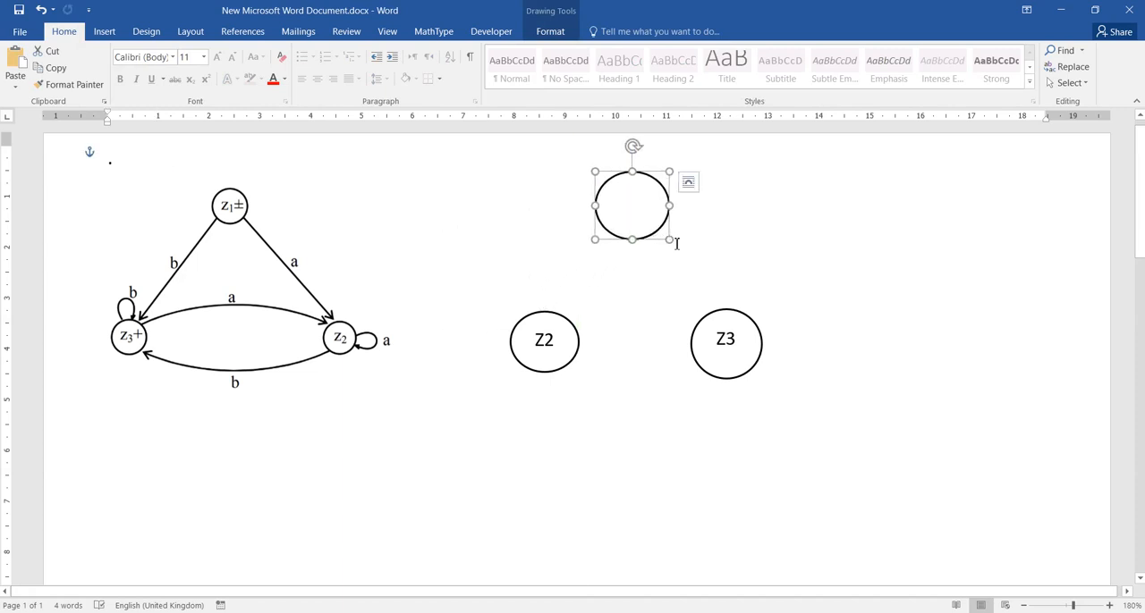
left_click_drag(670, 241, 674, 249)
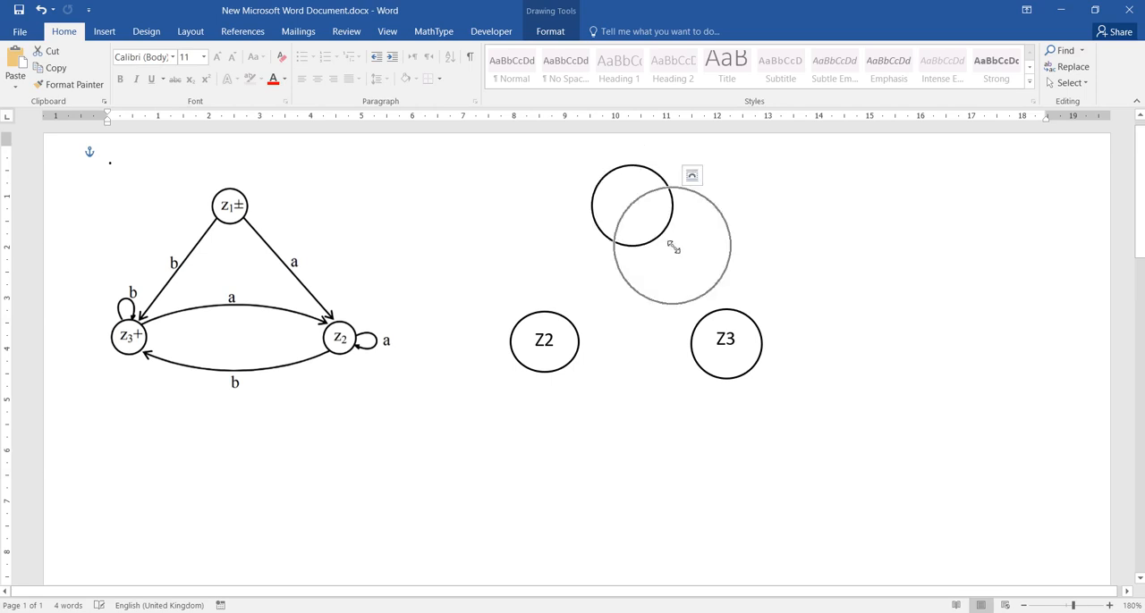
- Set the larger circle over Z1 to No Fill to form a double-ring state
left_click(545, 33)
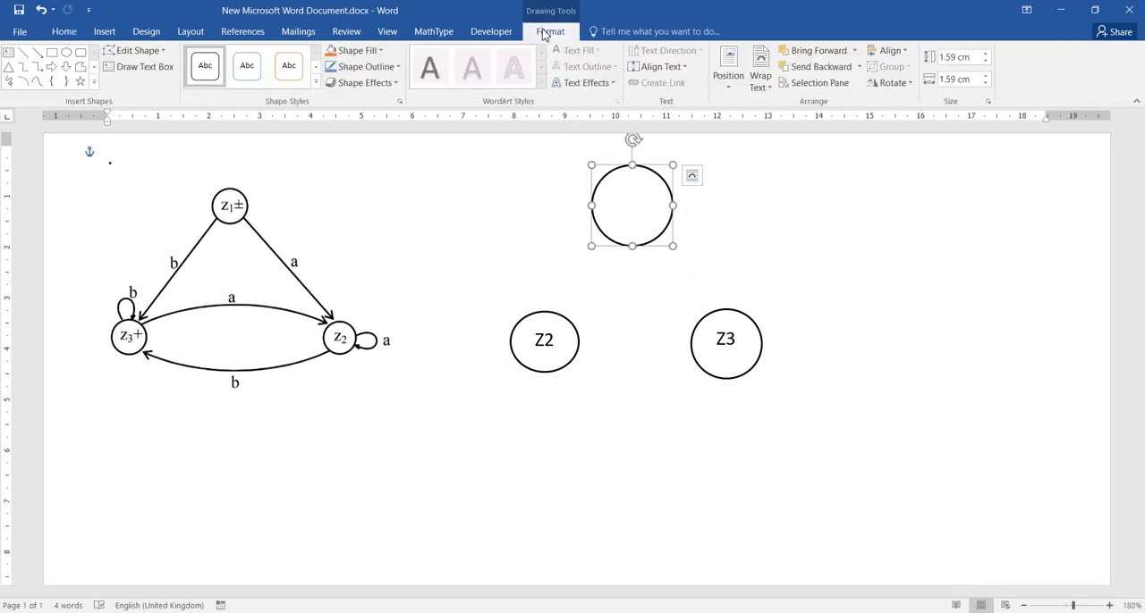
left_click(379, 54)
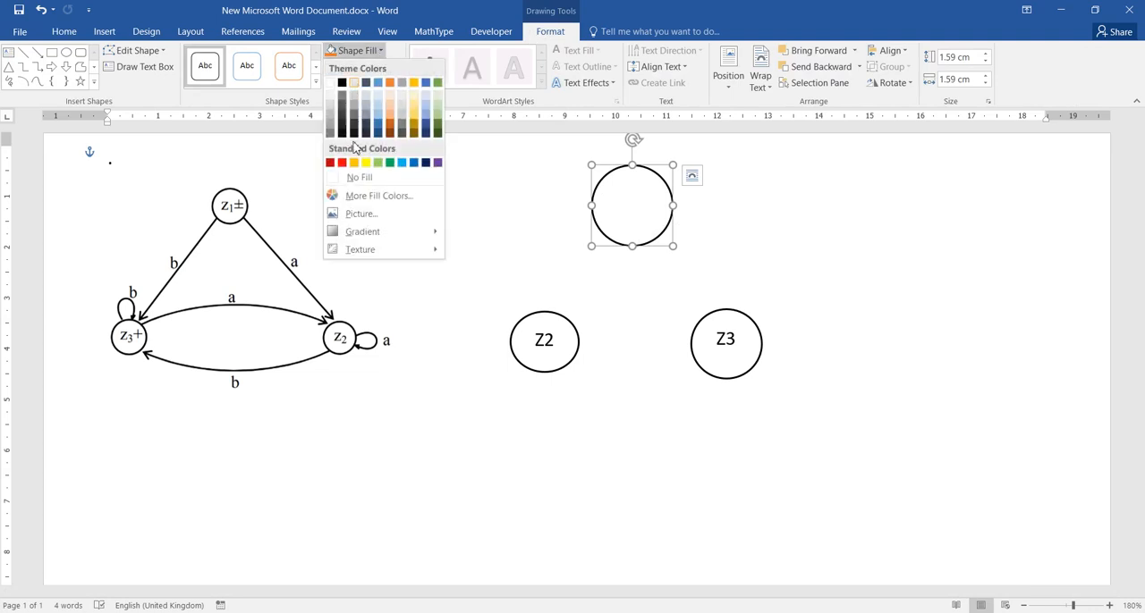
left_click(374, 179)
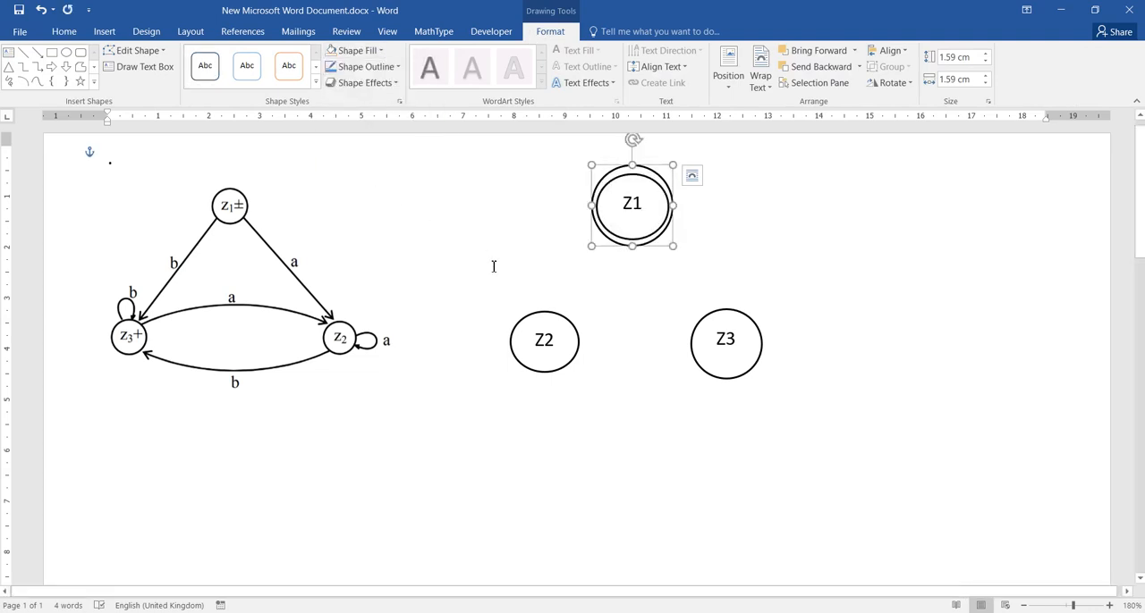
left_click(643, 290)
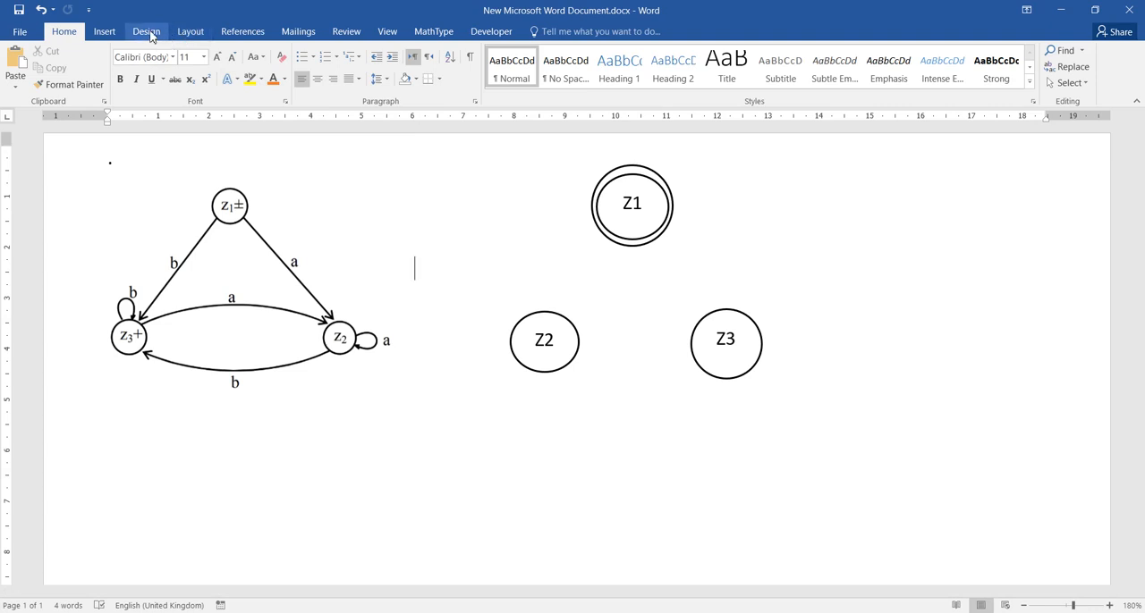
- Draw a short straight arrow pointing down into the top of the Z1 double circle
left_click(111, 32)
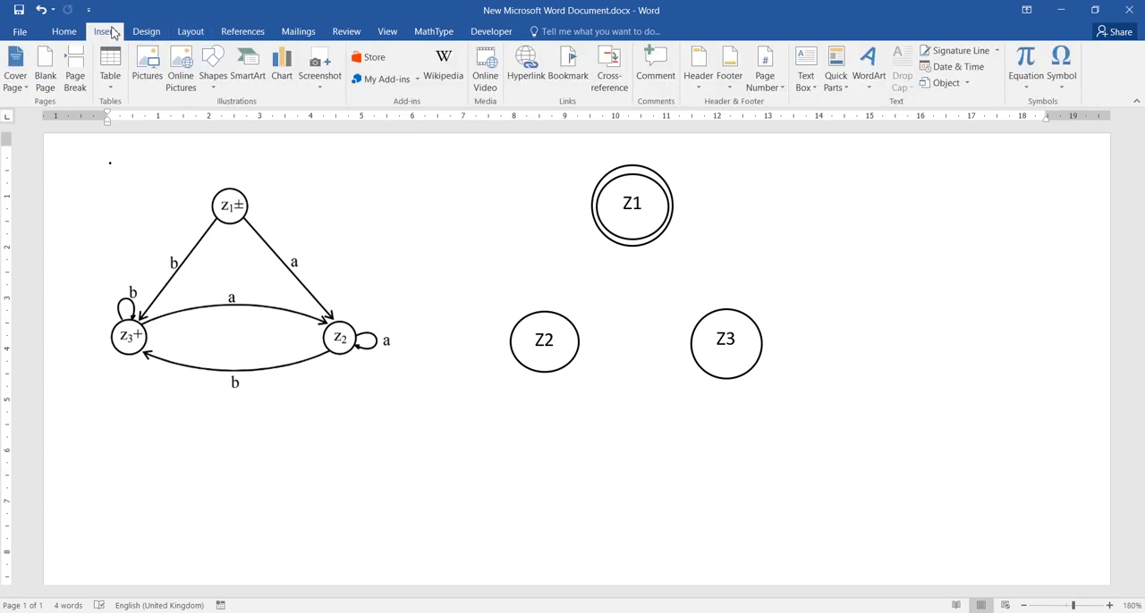
left_click(211, 71)
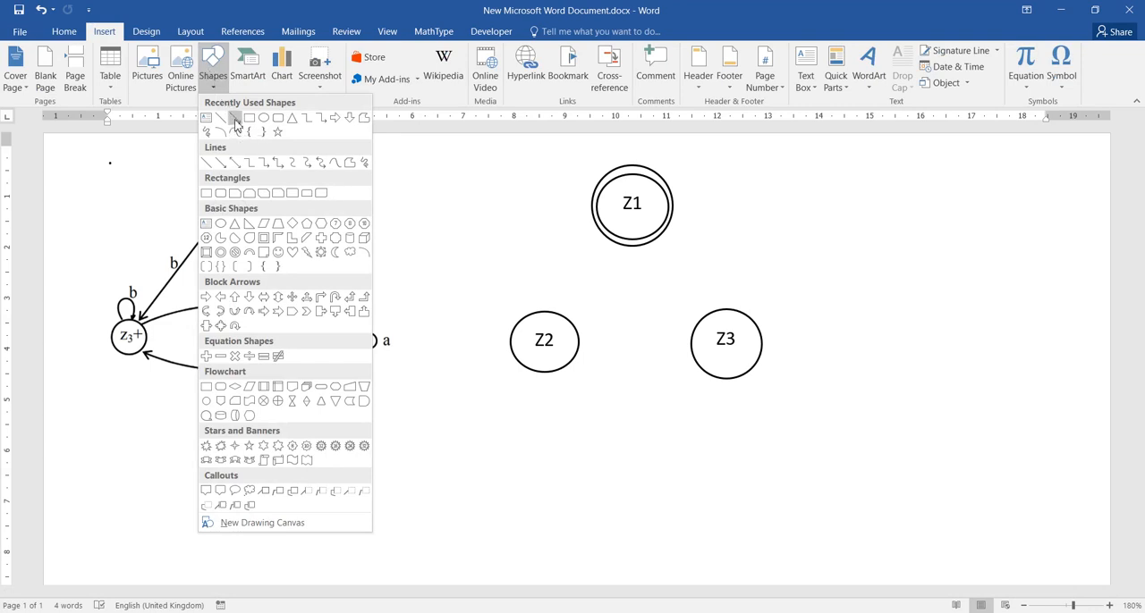
left_click(236, 122)
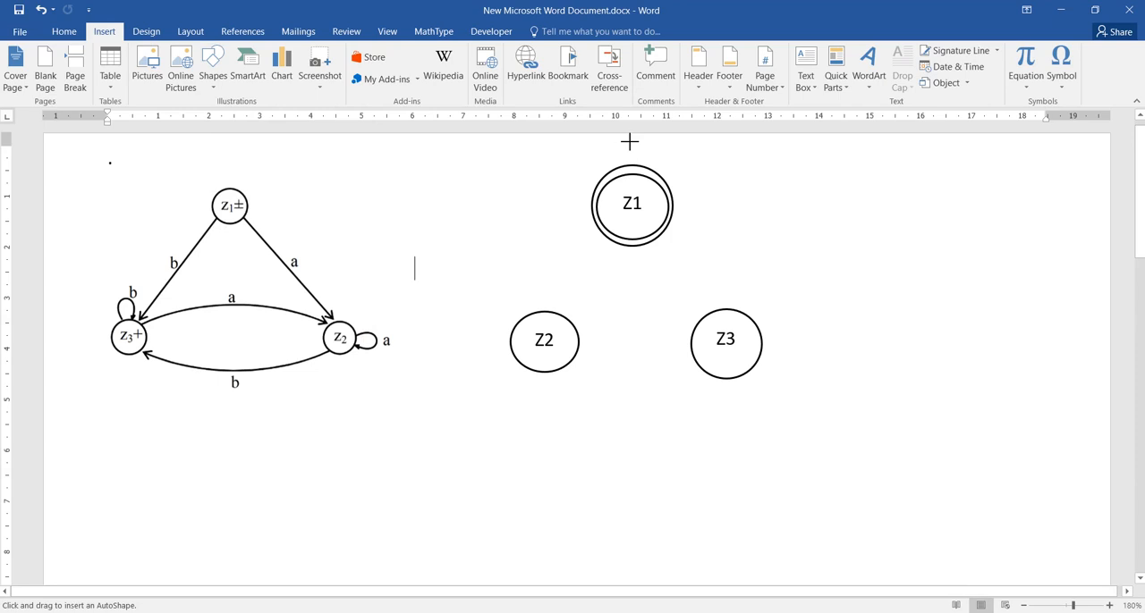
left_click_drag(631, 140, 632, 163)
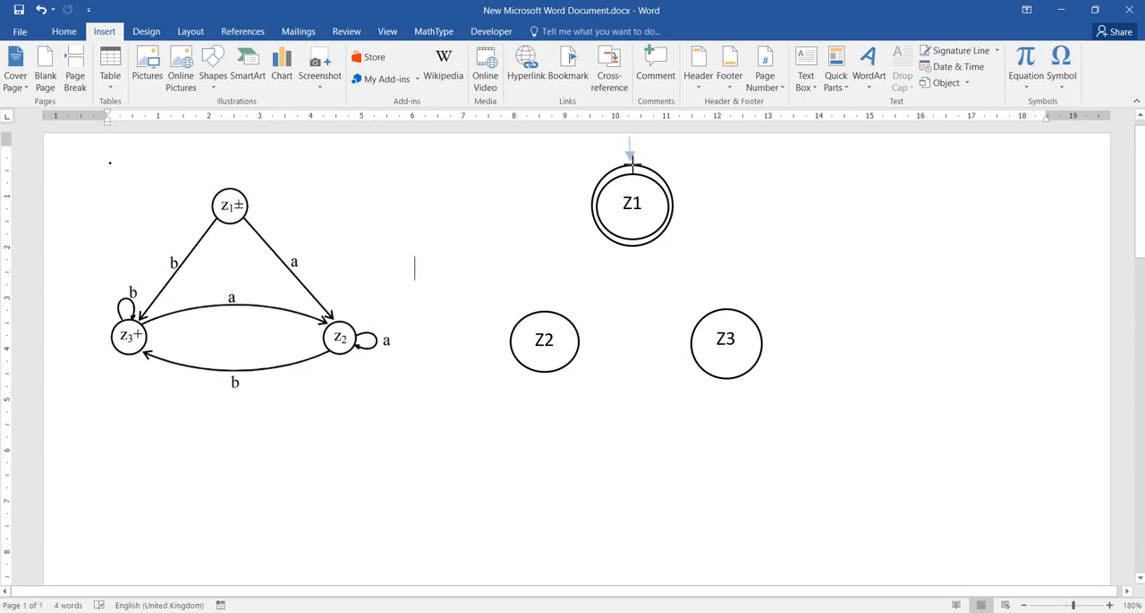
- Finish the short entry arrow above Z1 and give it the thickest black theme line style
left_click_drag(630, 165, 630, 164)
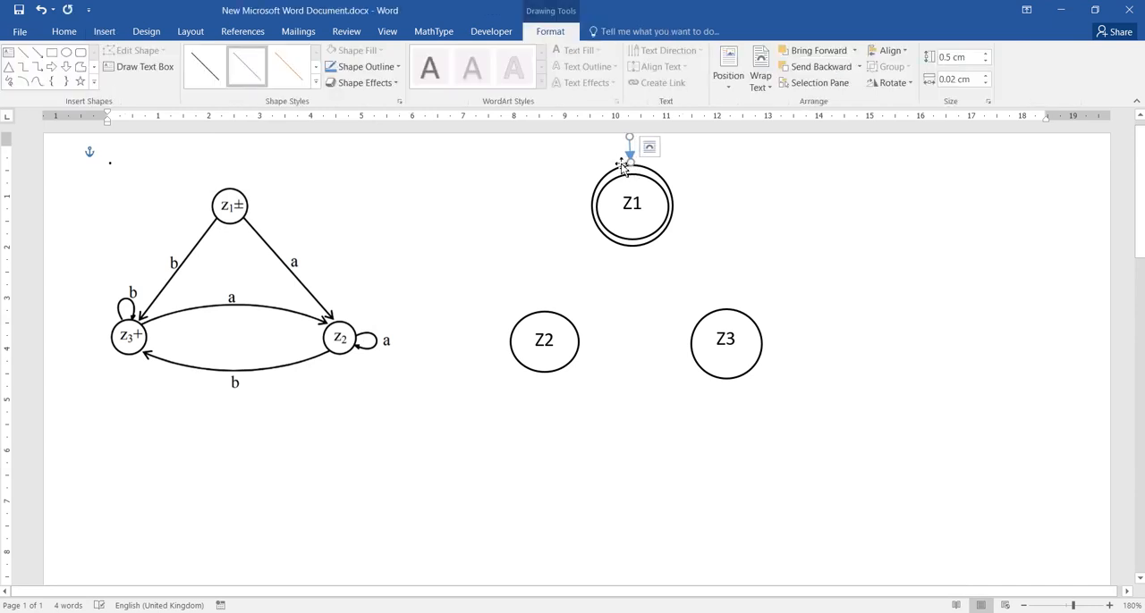
left_click(316, 83)
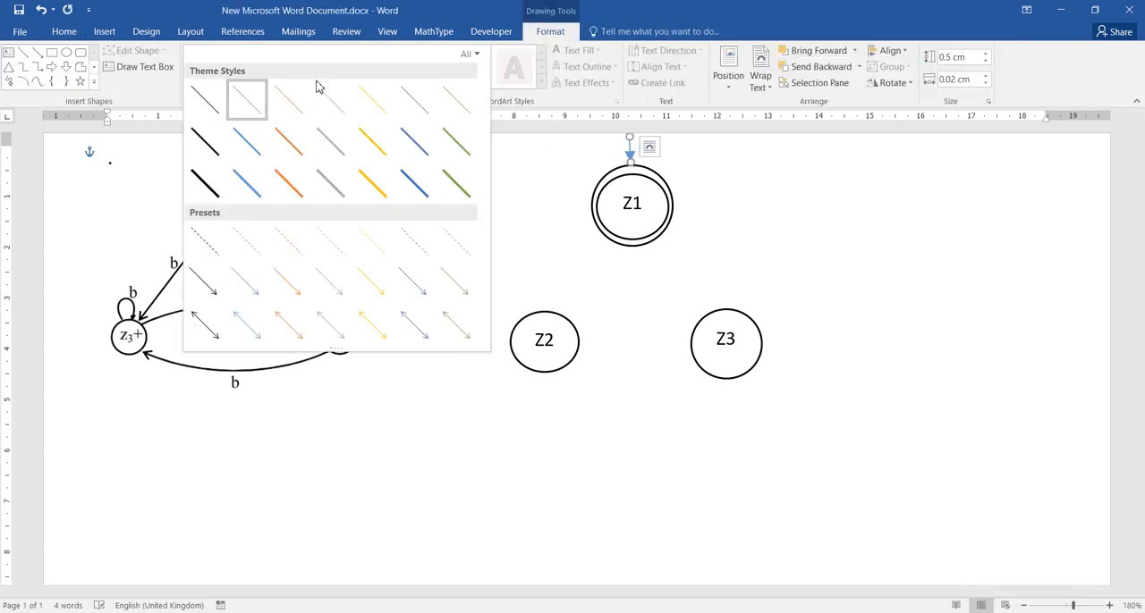
left_click(204, 178)
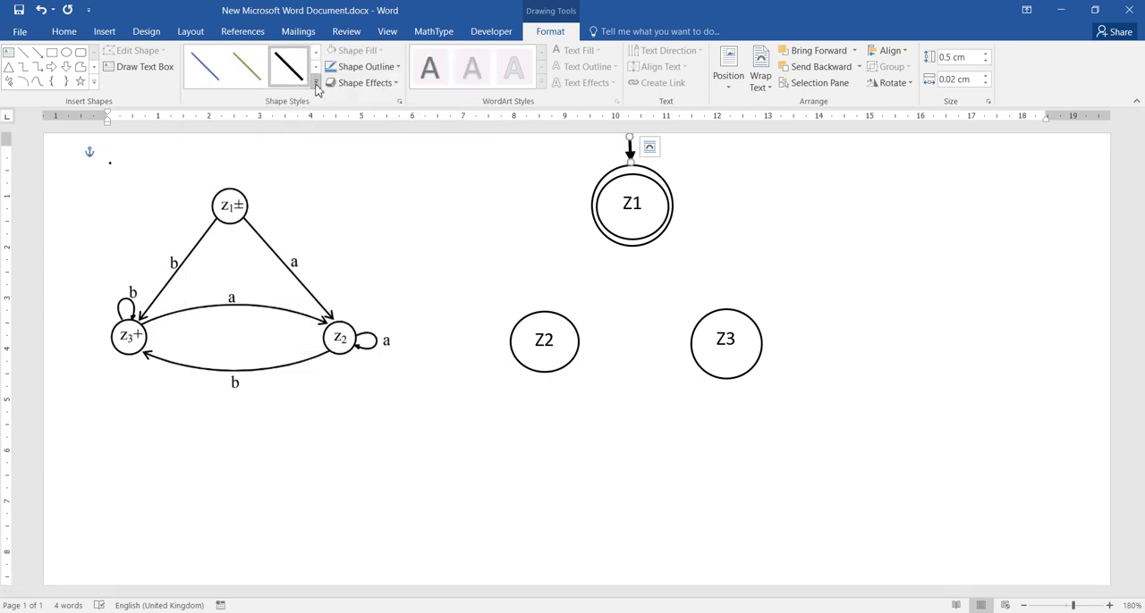
left_click(550, 207)
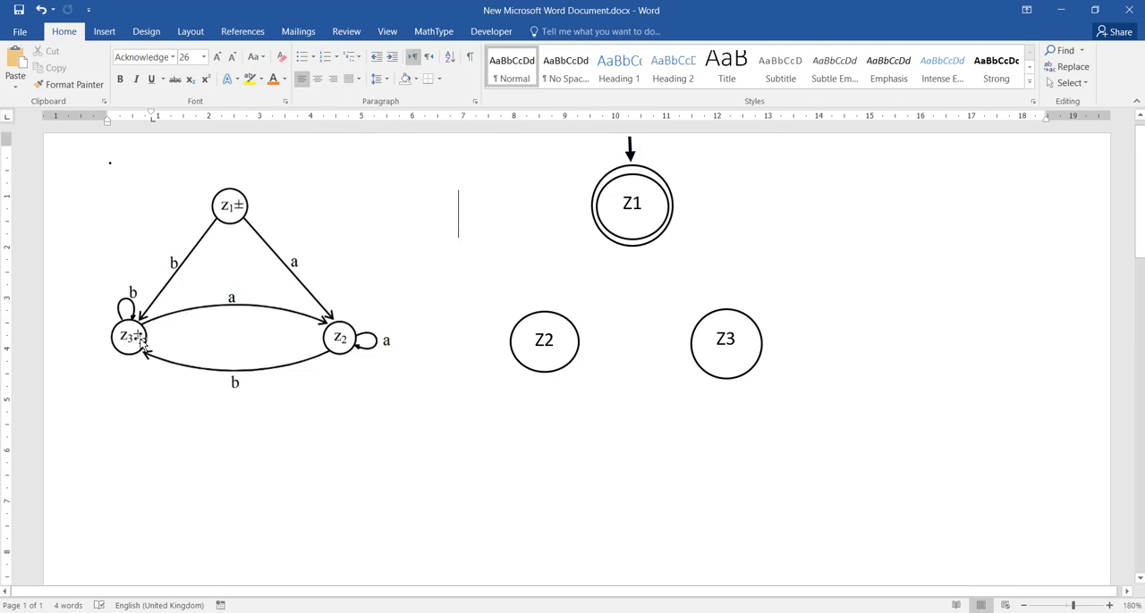
- Resize the Z3 circle to about 1.36 cm high by 1.34 cm wide and place an unlabelled duplicate directly over it
left_click(728, 353)
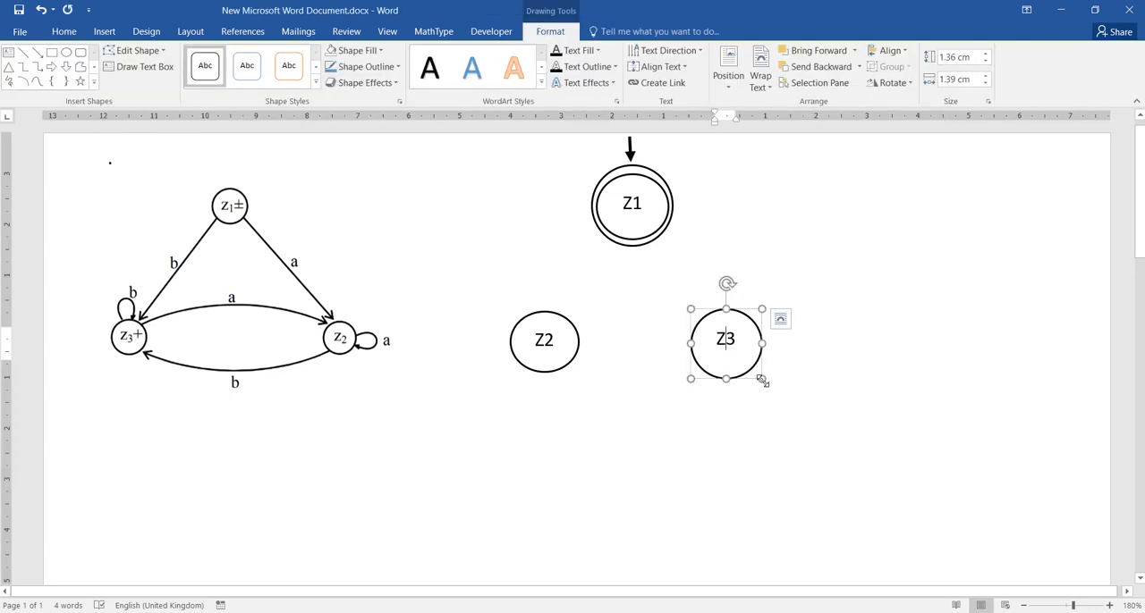
left_click_drag(762, 381, 761, 380)
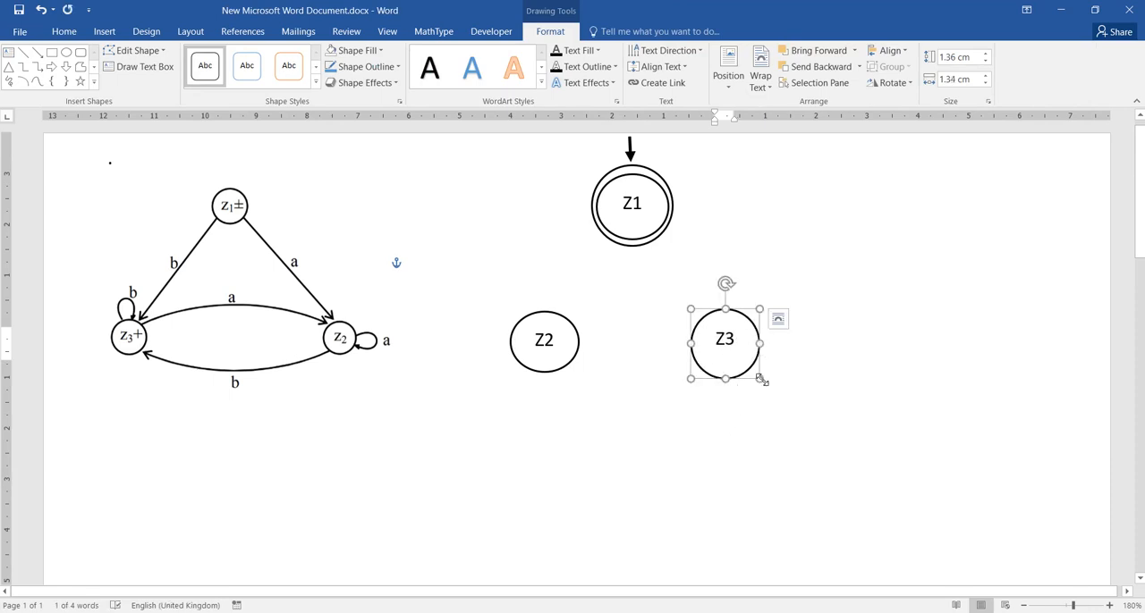
key("ctrl+d")
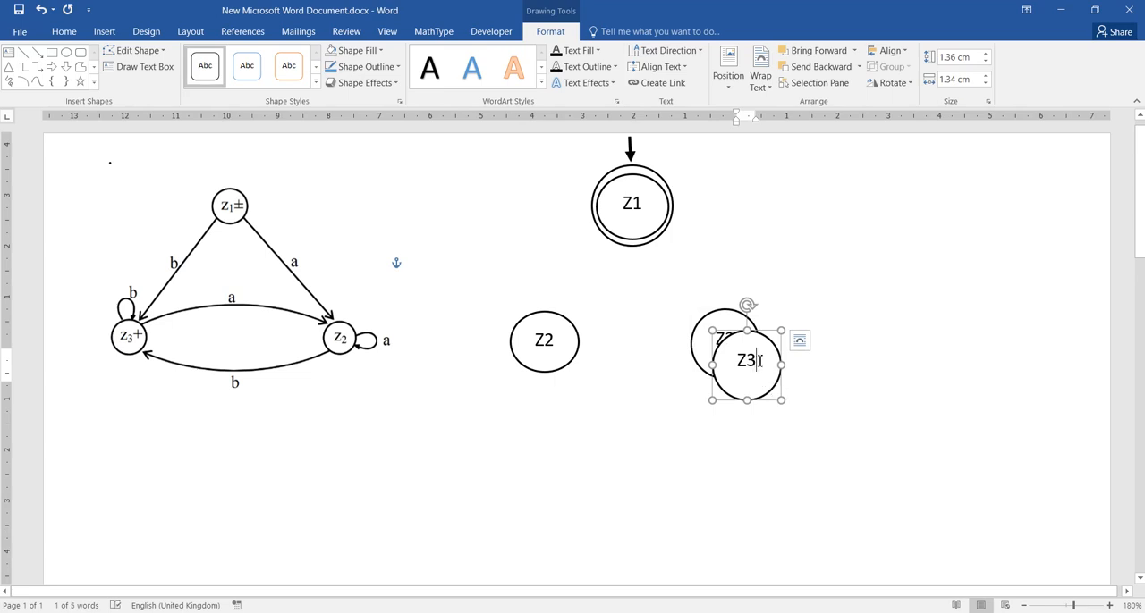
key("BackSpace")
key("BackSpace")
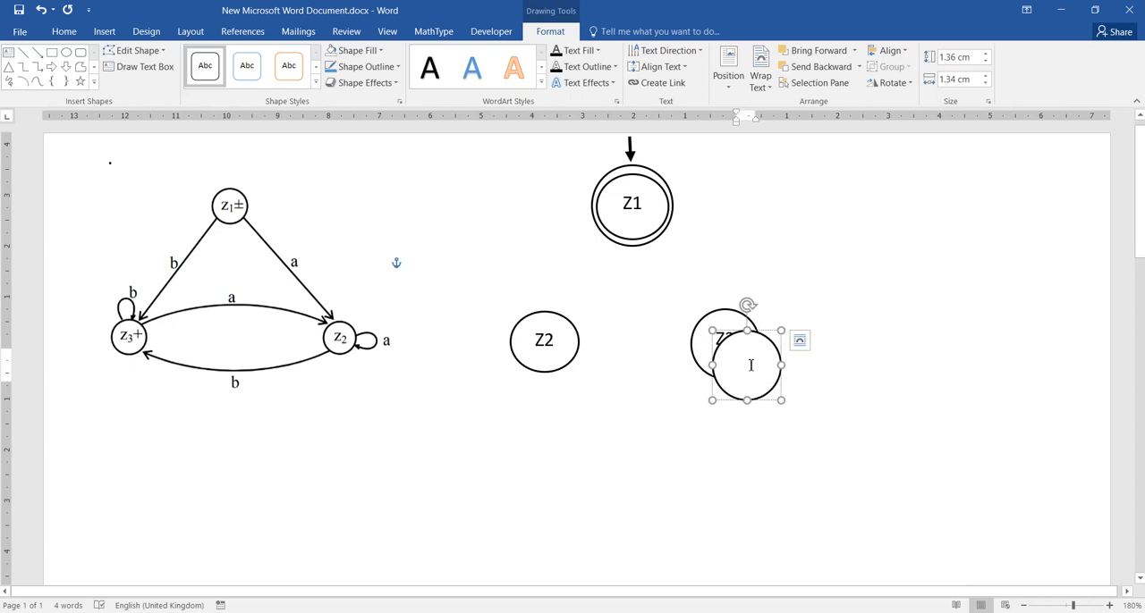
left_click(786, 376)
left_click_drag(762, 344, 749, 327)
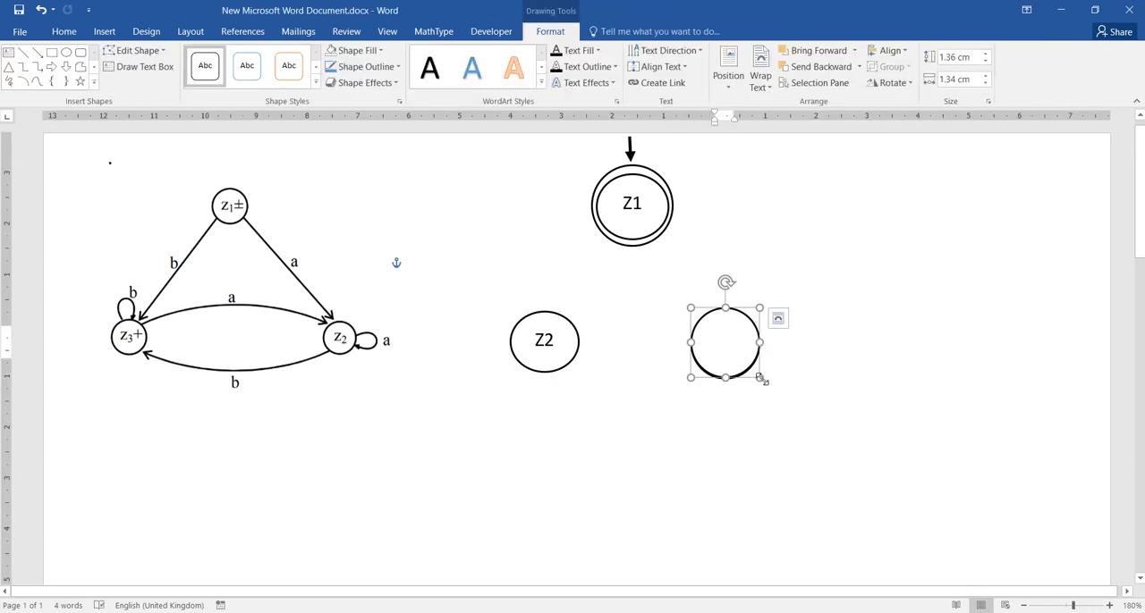
- Enlarge the blank circle over Z3 about its centre to roughly 1.53 by 1.58 cm and set it to No Fill
left_click_drag(763, 382, 765, 383)
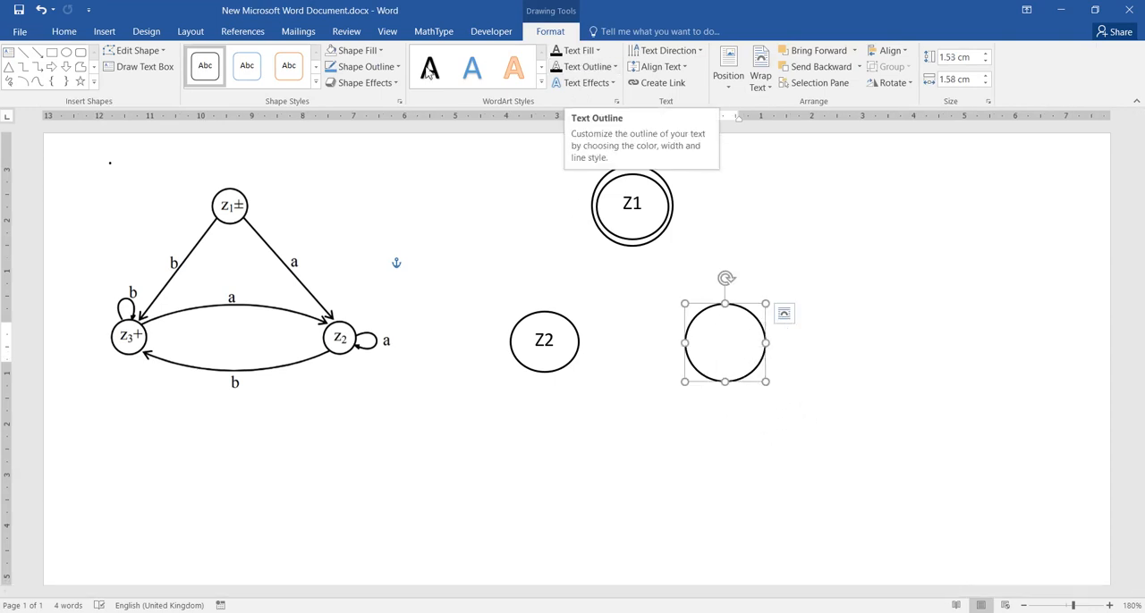
left_click(377, 52)
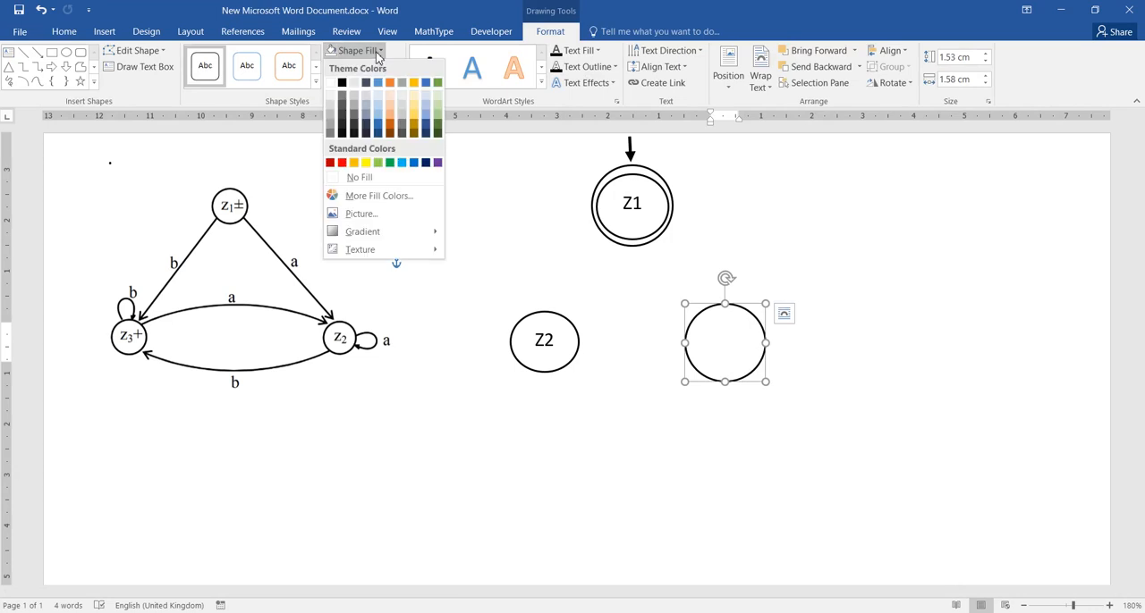
left_click(368, 177)
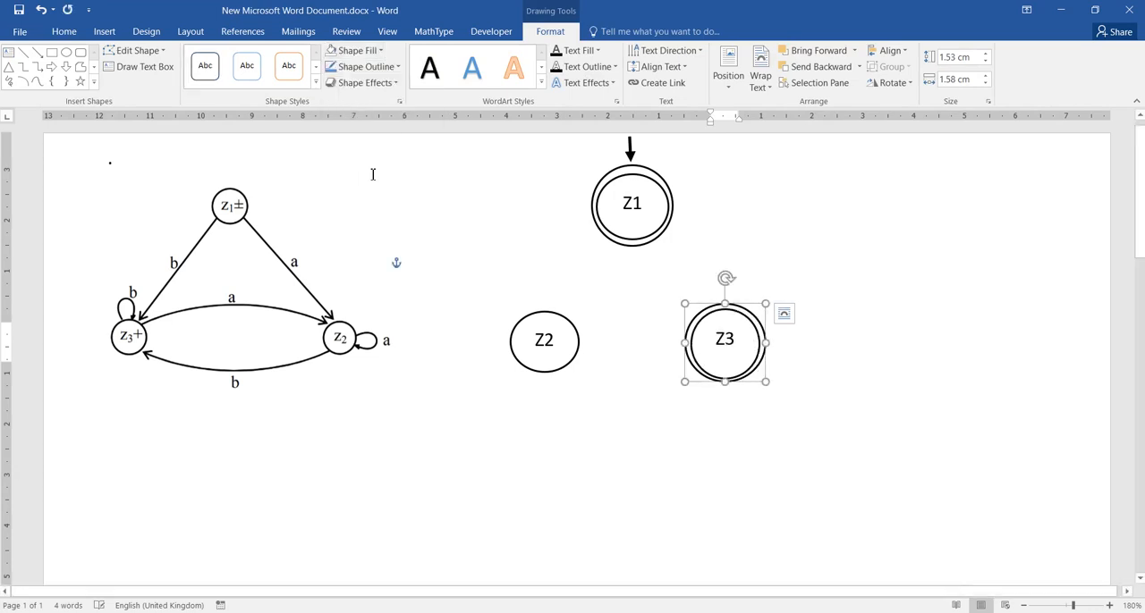
left_click(704, 461)
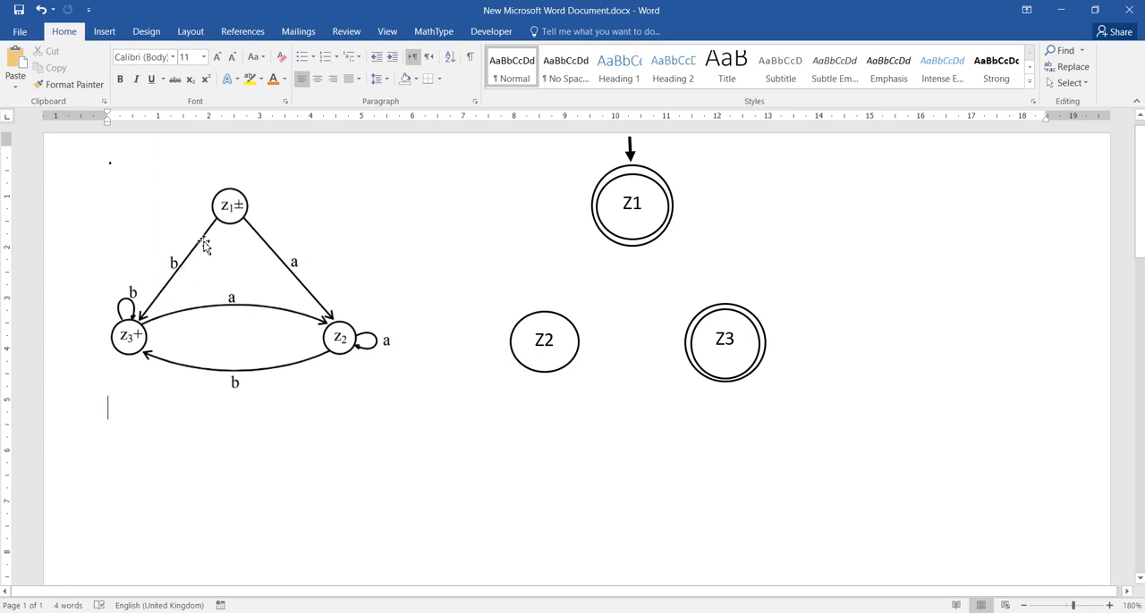
- Draw a straight arrow from the lower-left edge of Z1 to the top of Z2, about 1.51 cm high by 0.91 cm wide
left_click(93, 32)
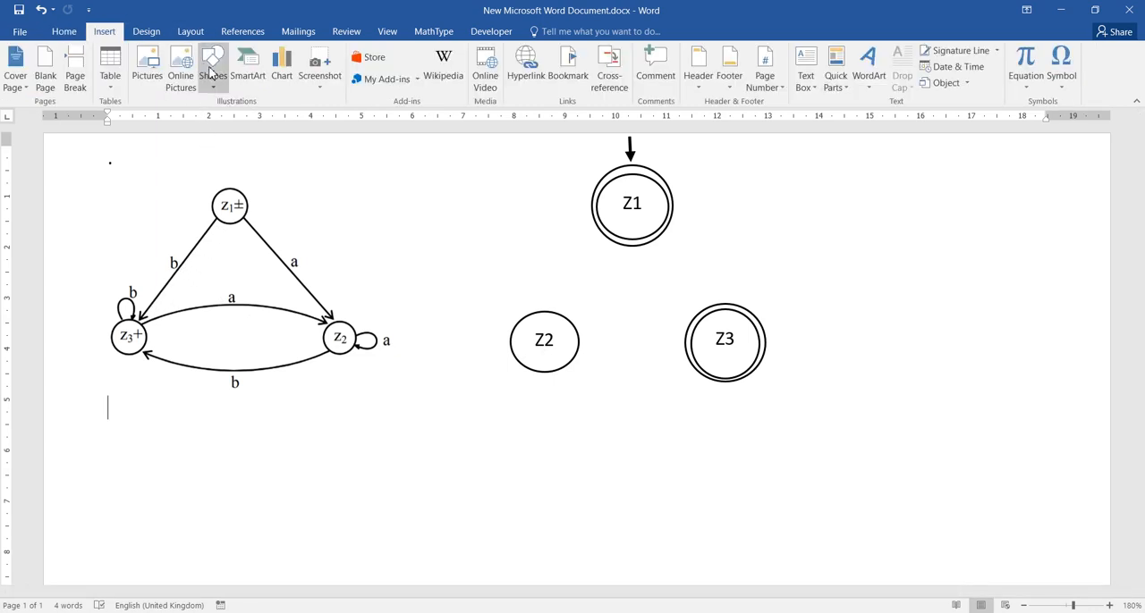
left_click(212, 75)
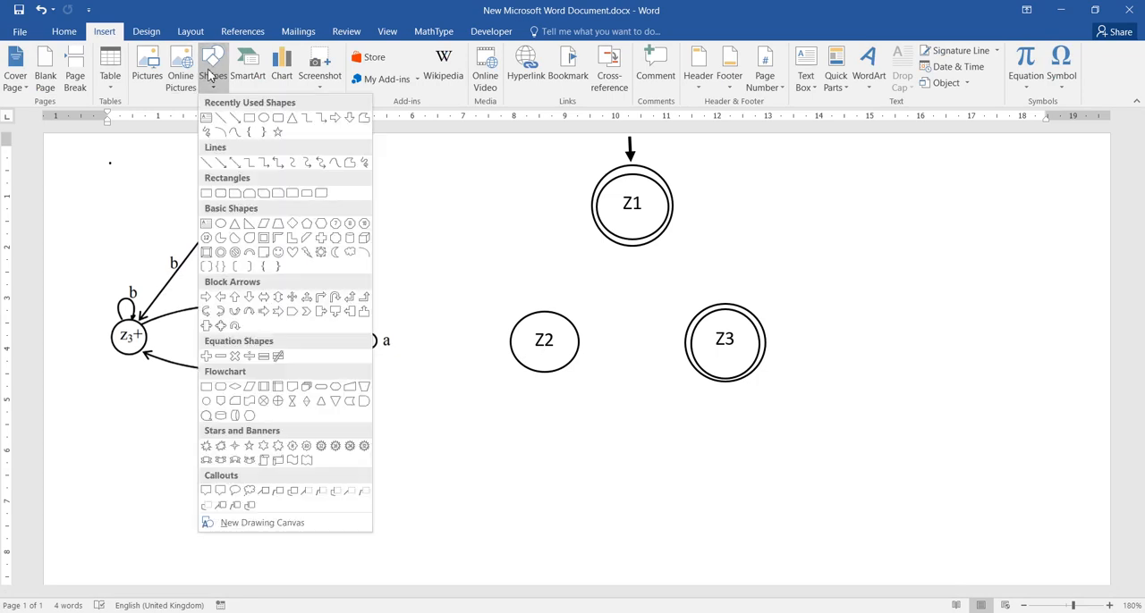
left_click(236, 118)
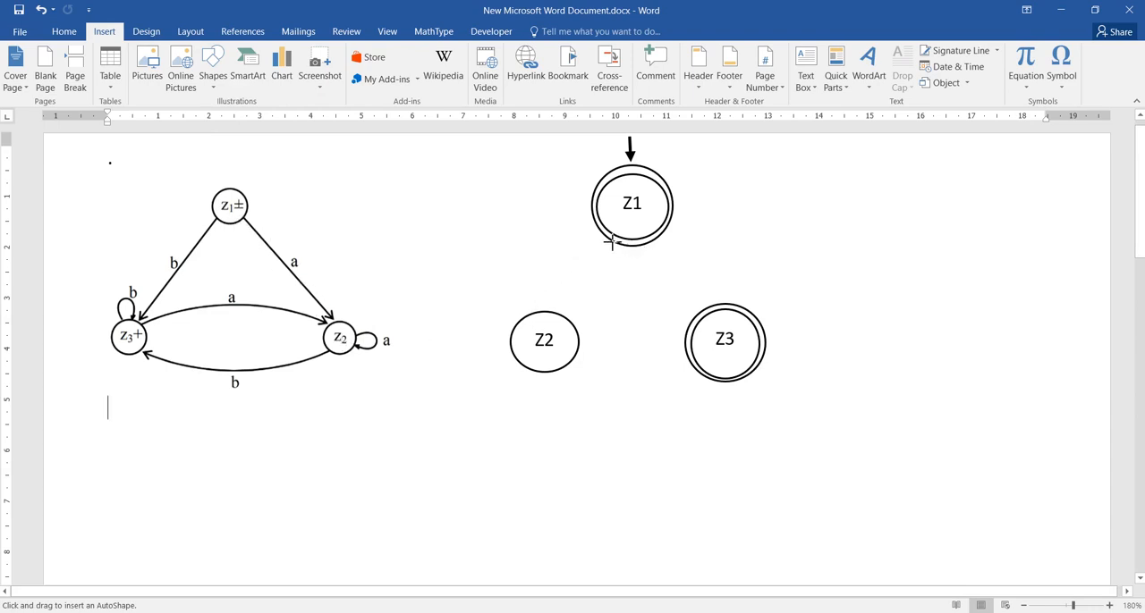
left_click_drag(612, 241, 566, 315)
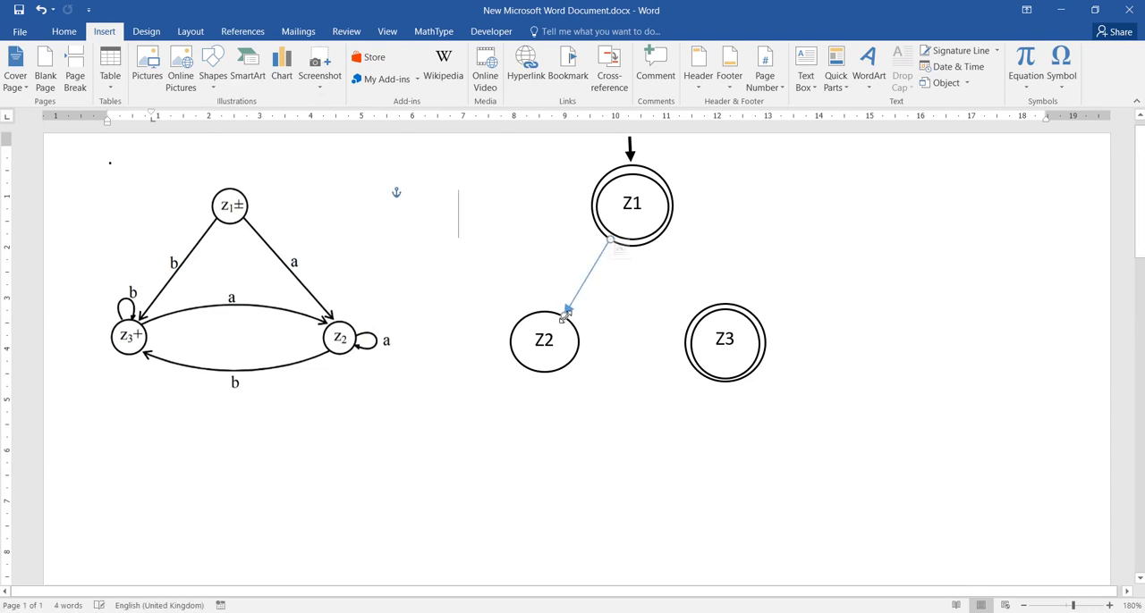
left_click(628, 349)
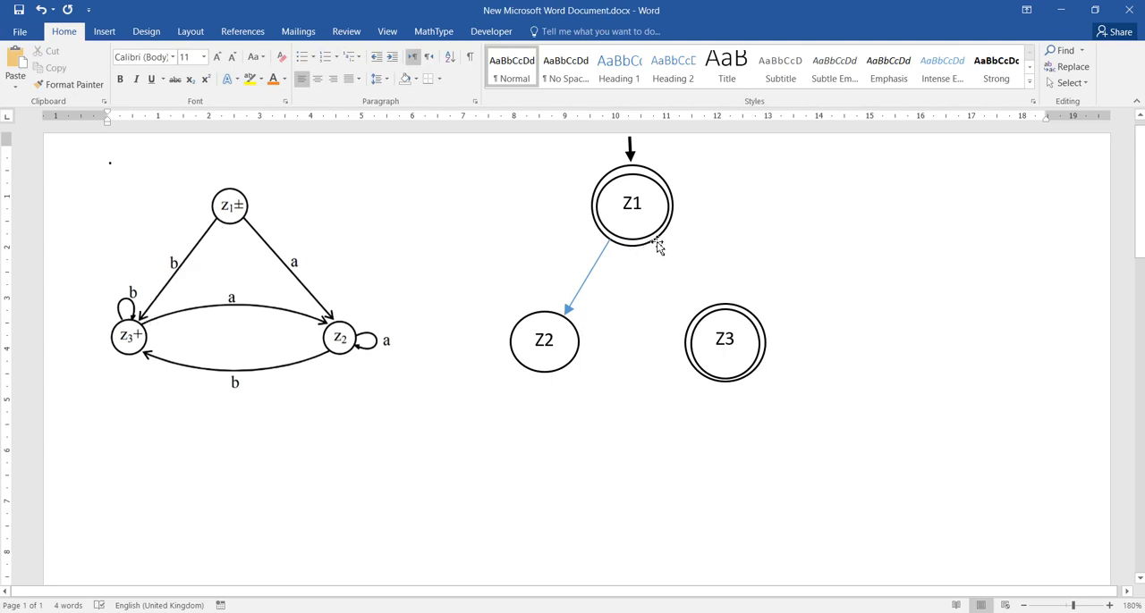
- Copy the Z1-to-Z2 arrow to Z1's lower-right edge and redirect its head to the top of Z3
left_click(585, 286)
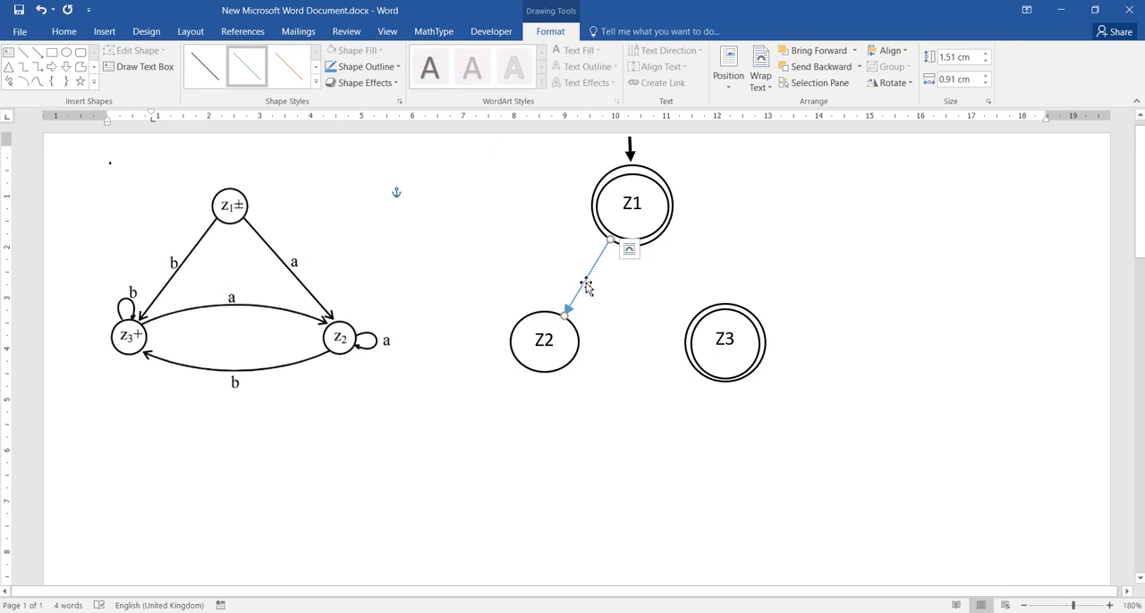
left_click_drag(586, 286, 631, 286)
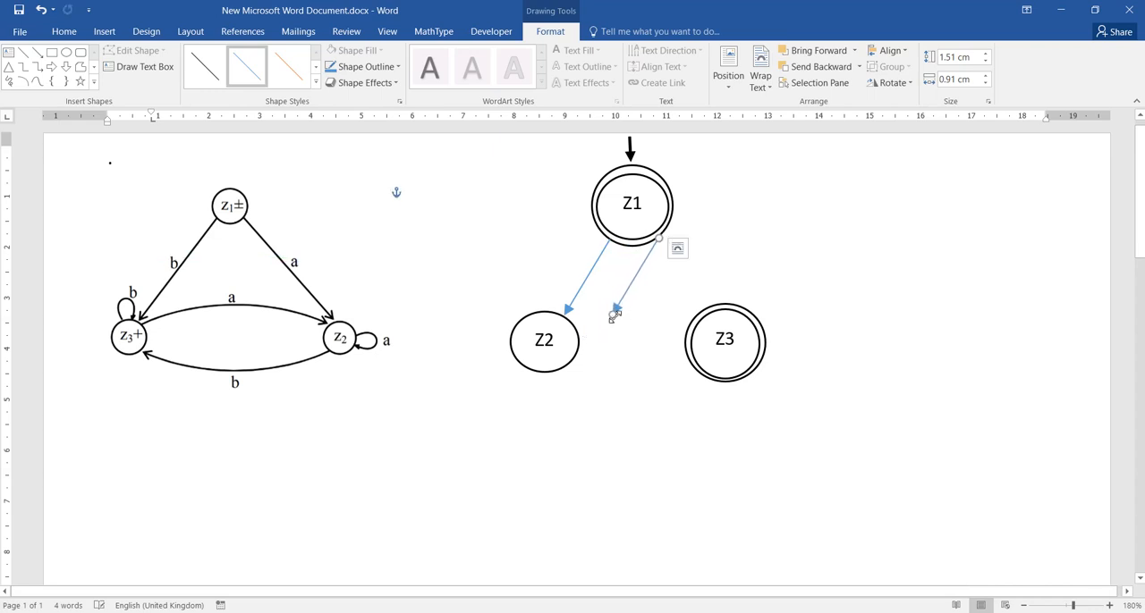
left_click_drag(612, 314, 707, 307)
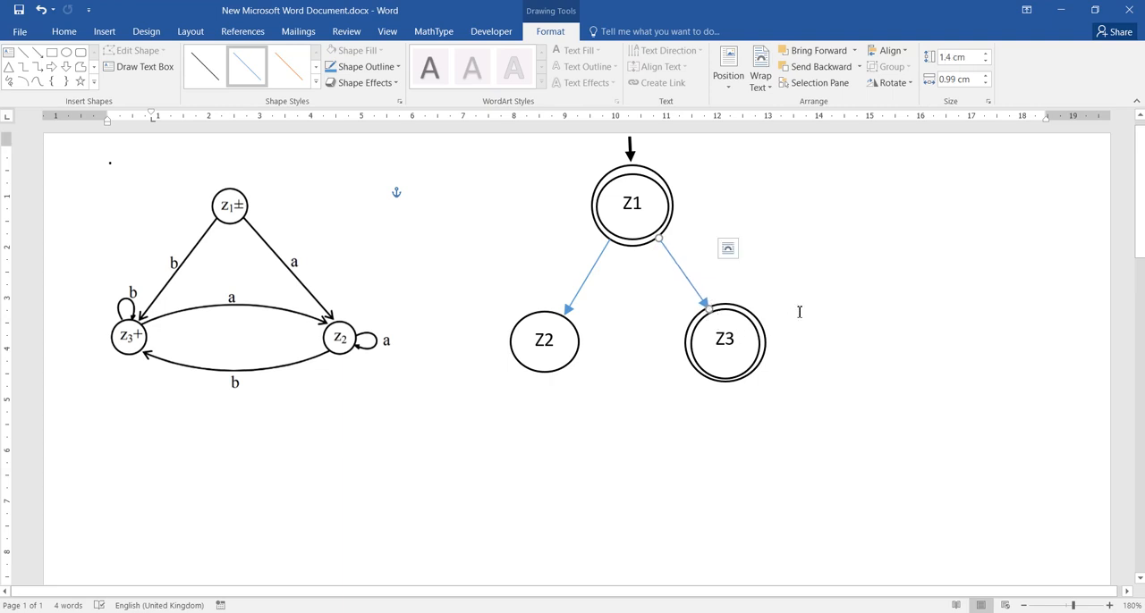
left_click(800, 311)
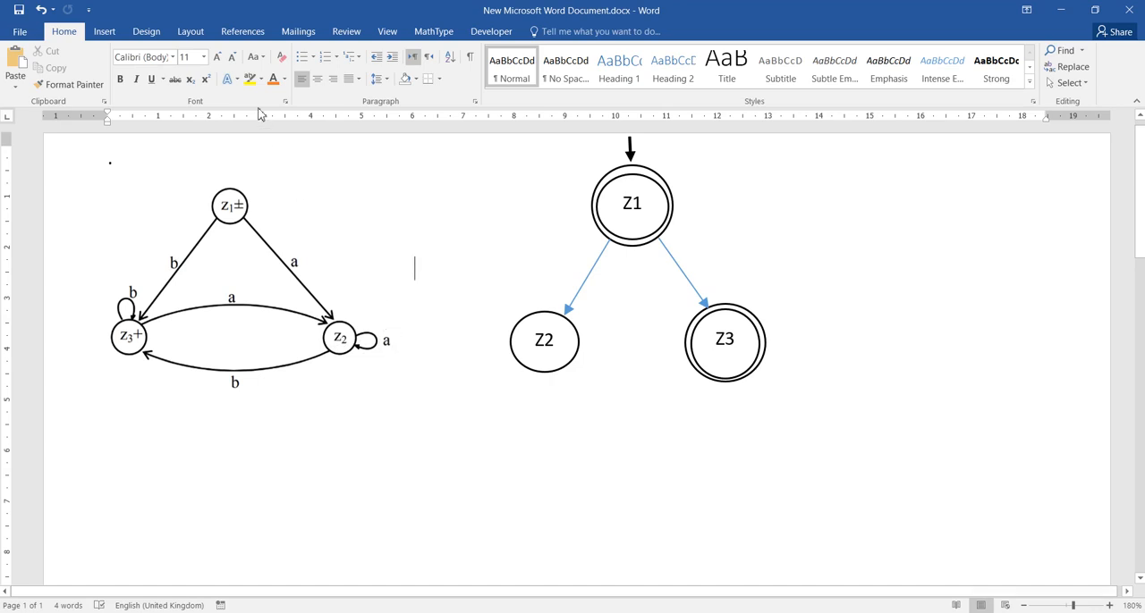
- Start a Curve shape at the upper-left edge of the Z2 circle
left_click(107, 32)
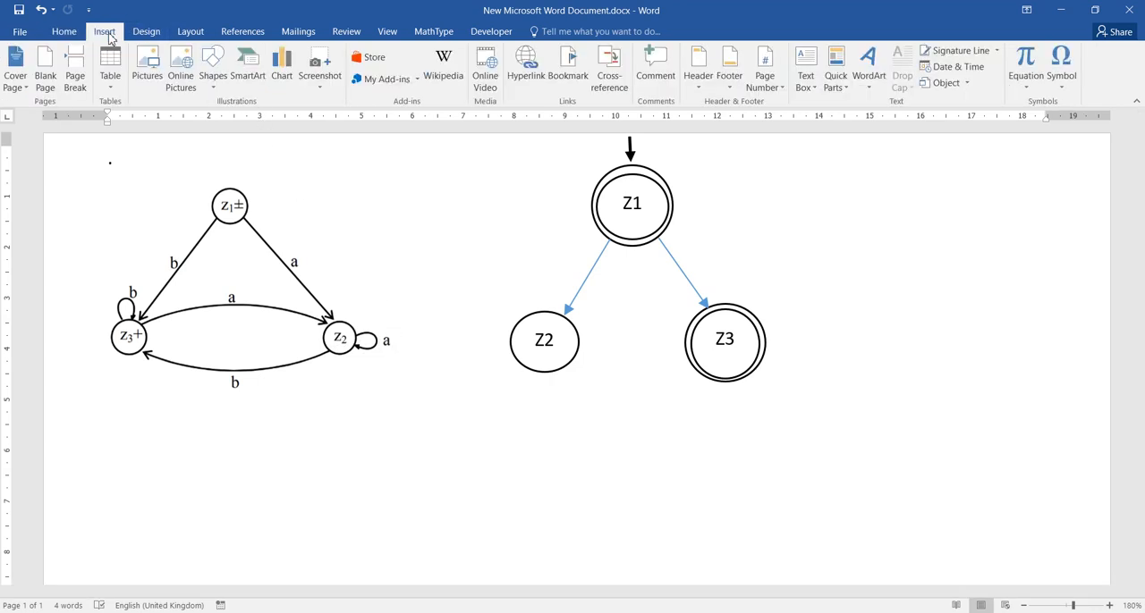
left_click(213, 71)
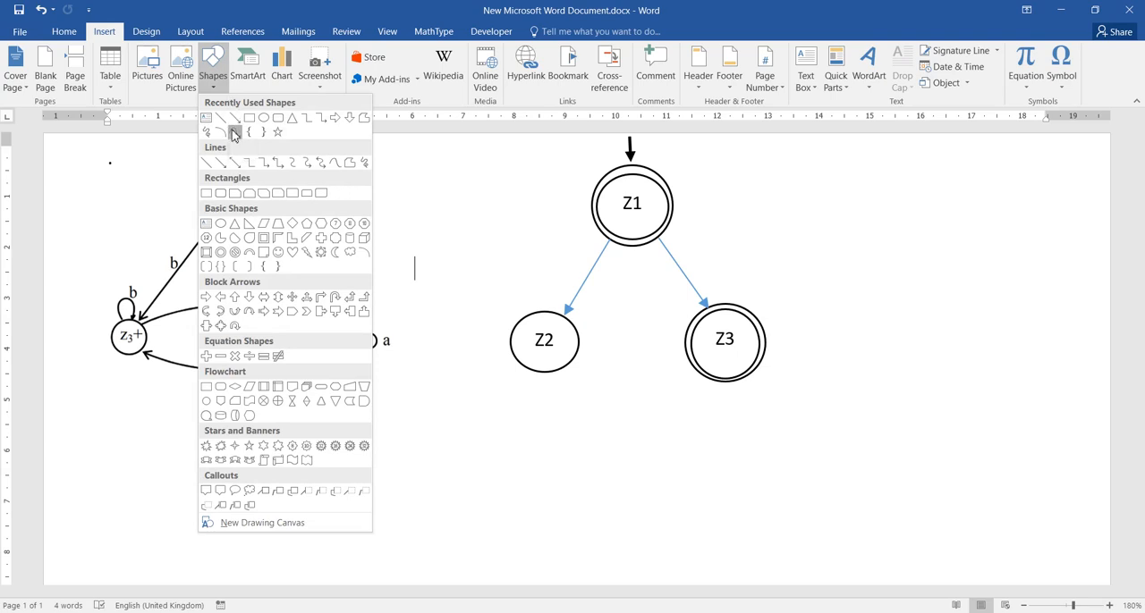
left_click(233, 133)
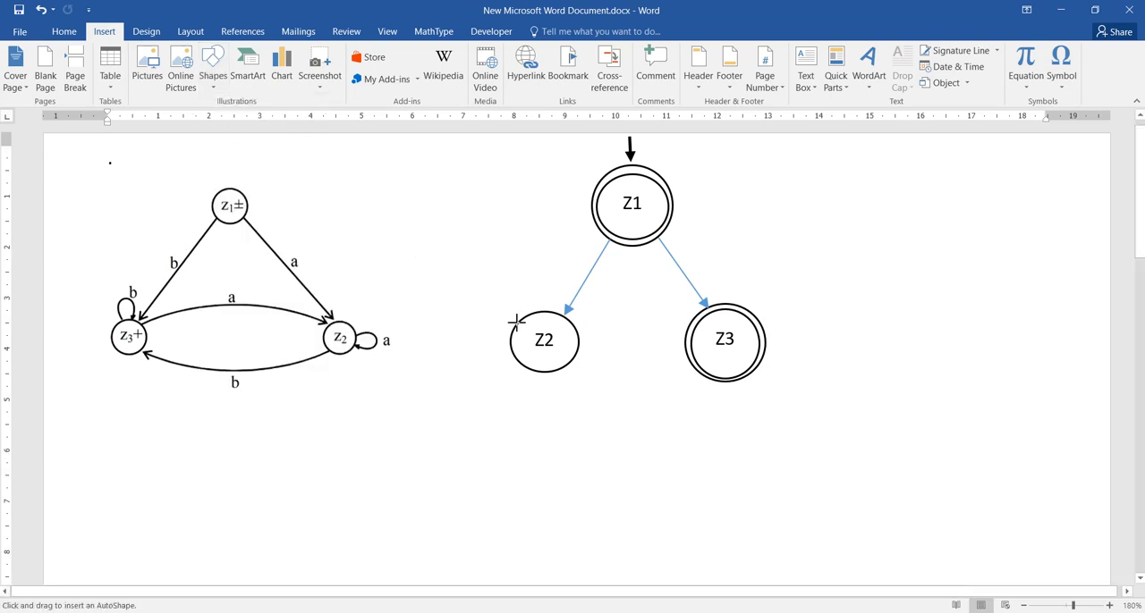
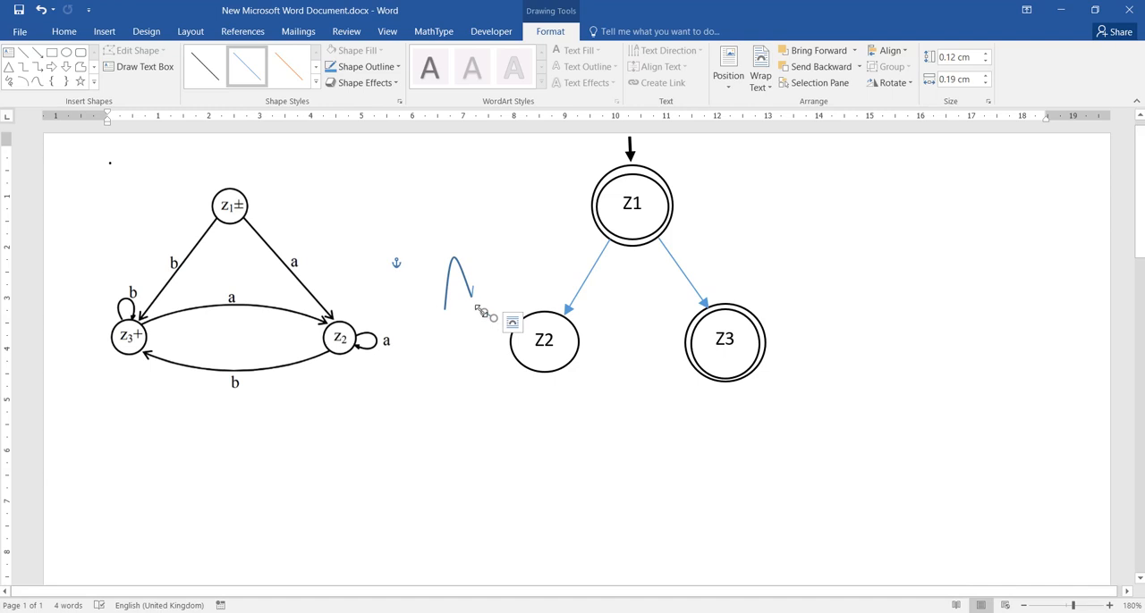
- Adjust the second short line at the loop curve's end to about 0.09 by 0.19 cm so it completes the arrowhead
left_click_drag(480, 313, 471, 311)
left_click_drag(463, 294, 463, 294)
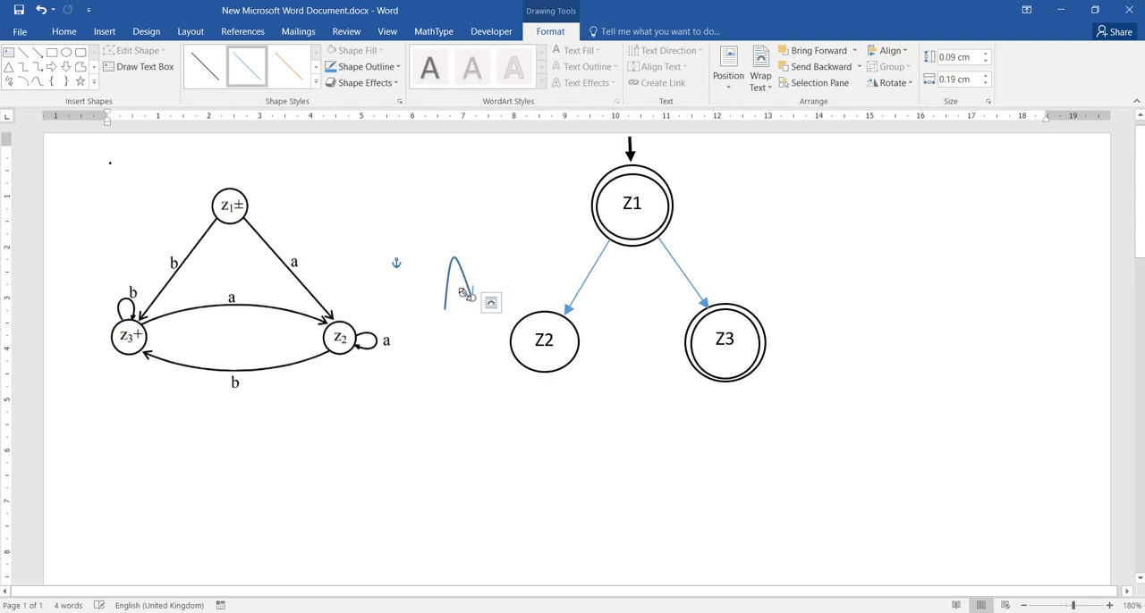
left_click(487, 232)
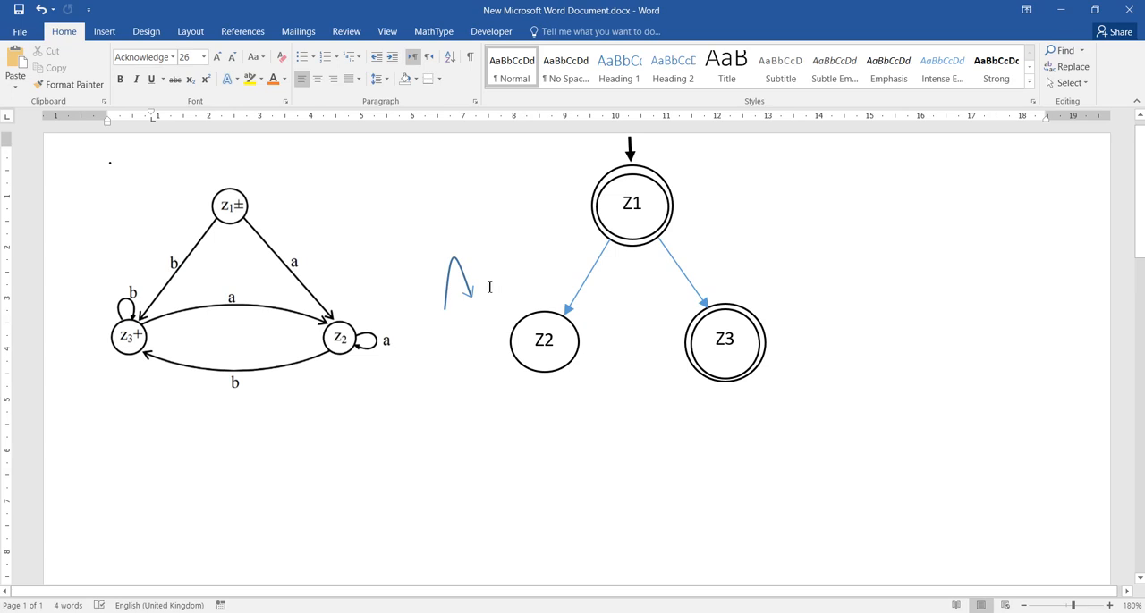
left_click(468, 261)
mouse_move(468, 261)
left_mouse_down()
mouse_move(508, 262)
mouse_move(457, 264)
left_mouse_up()
left_click(463, 351)
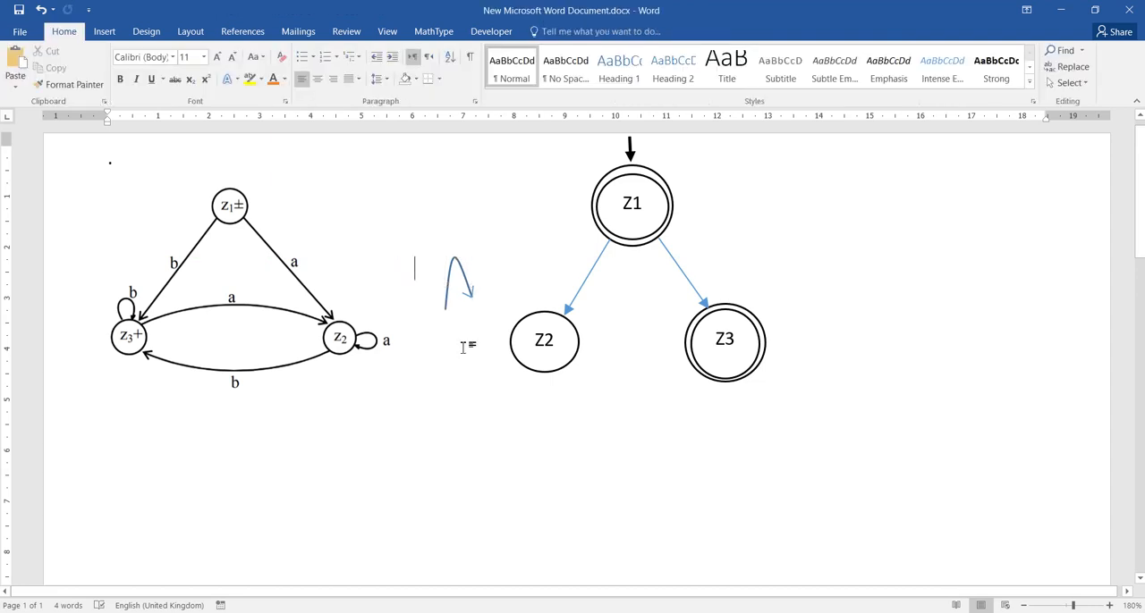
left_click_drag(454, 263, 453, 262)
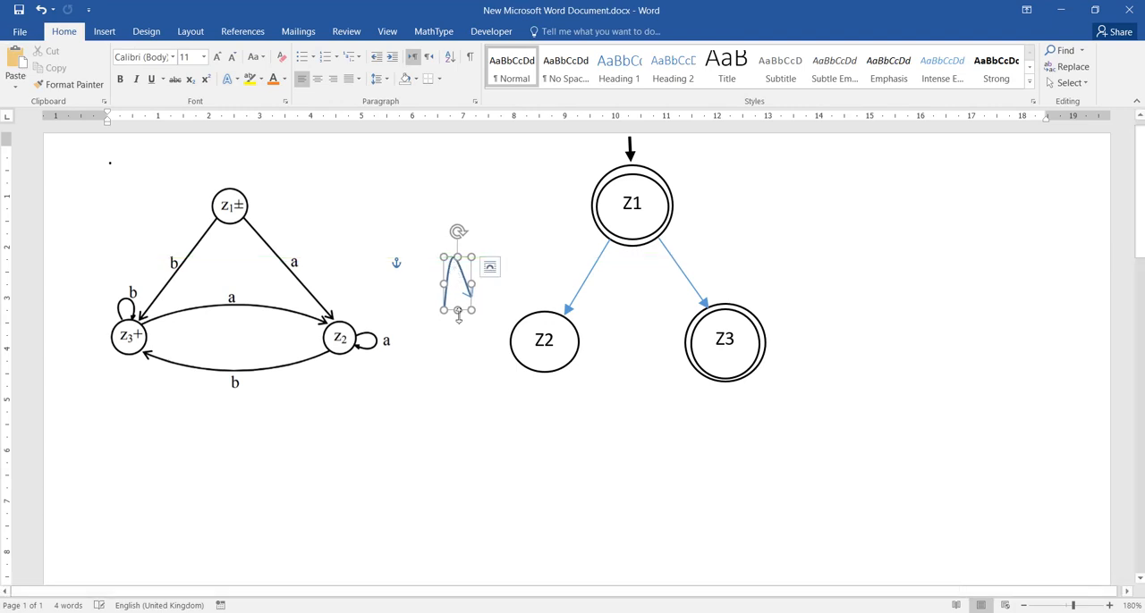
left_click(462, 376)
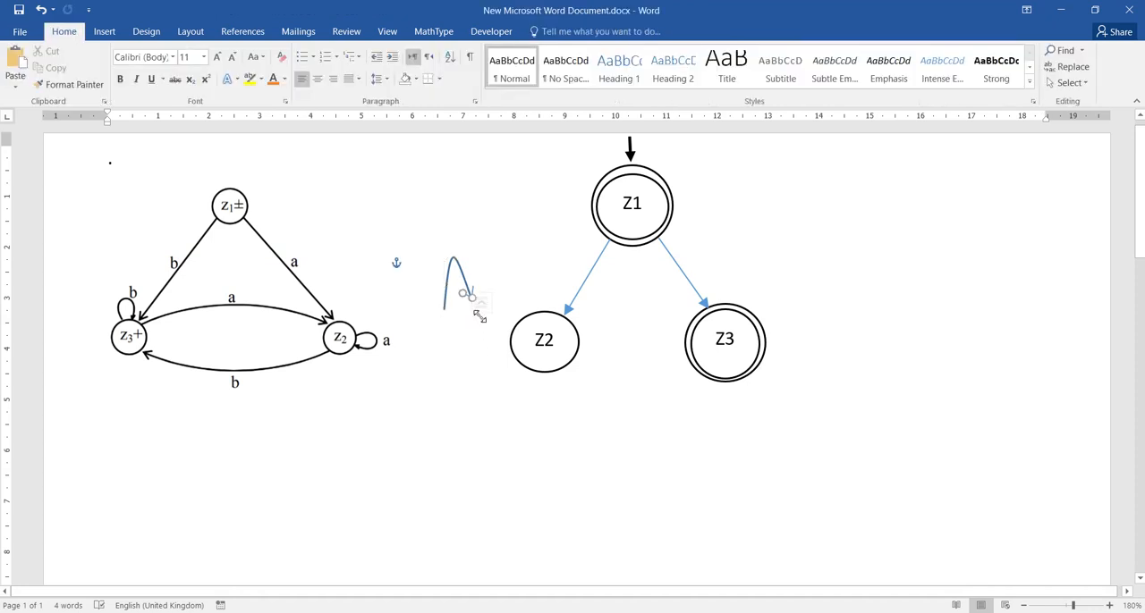
- Group the loop curve with its two arrowhead lines and move the group onto the upper-left edge of Z2
left_click(472, 298)
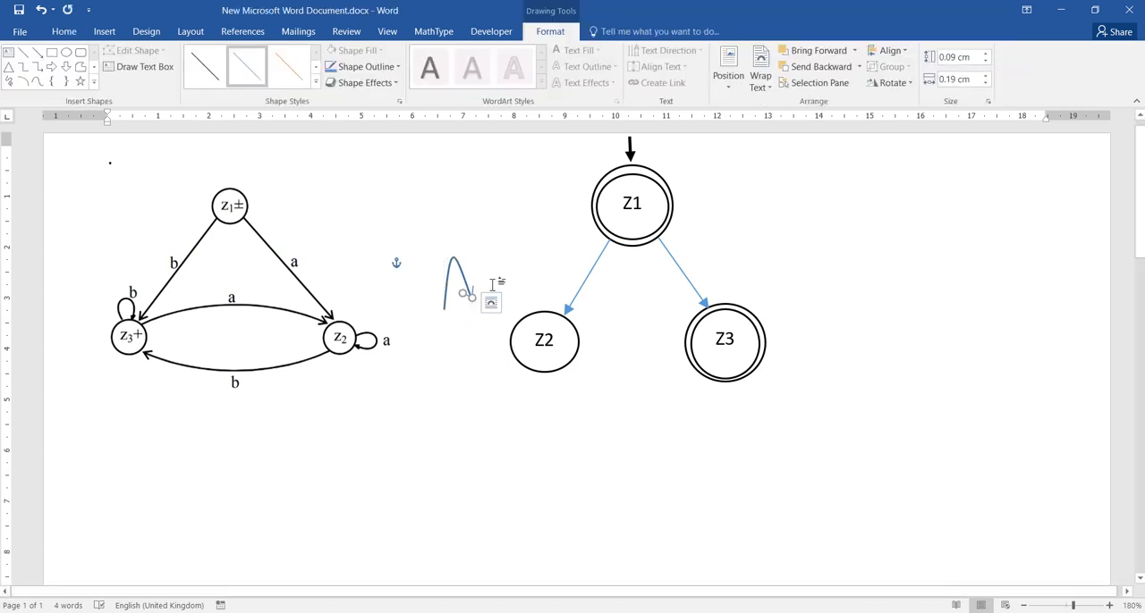
left_click(472, 289, "ctrl")
left_click(469, 276)
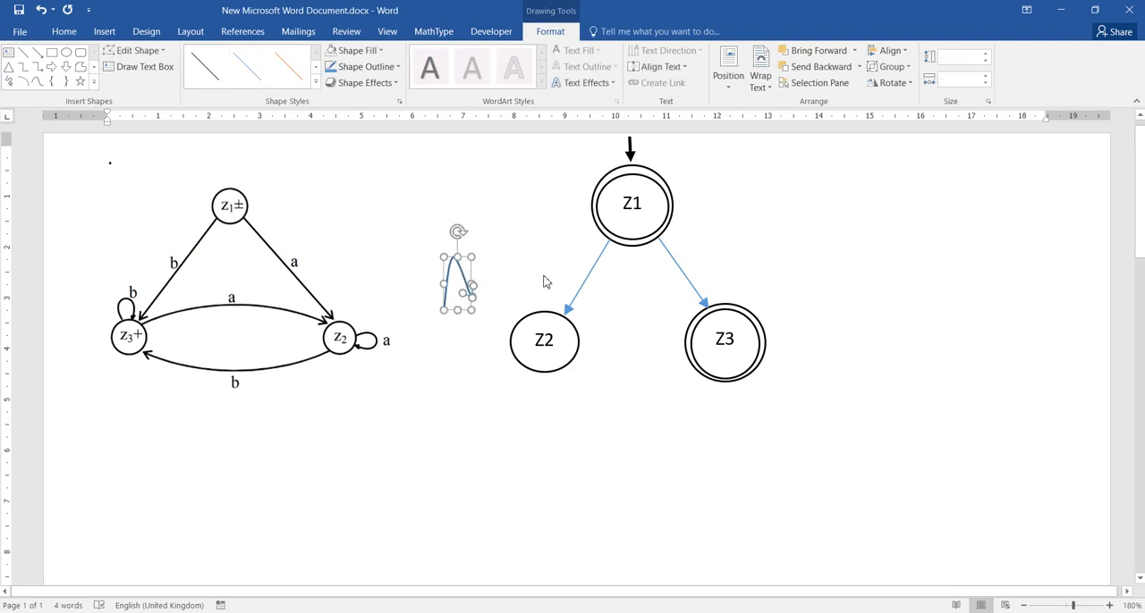
right_click(461, 277)
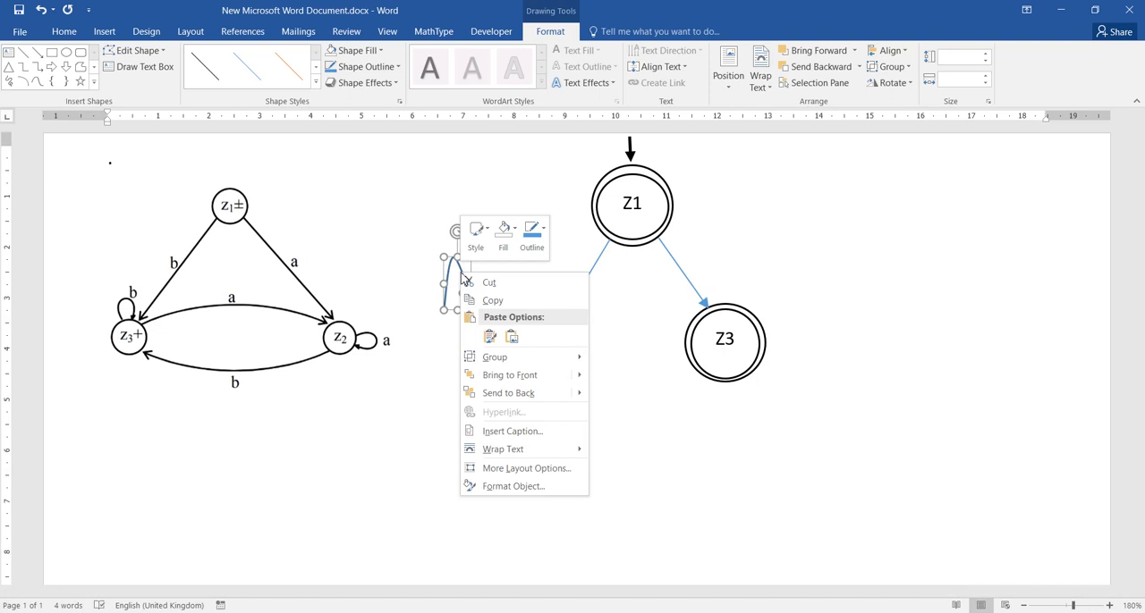
mouse_move(515, 362)
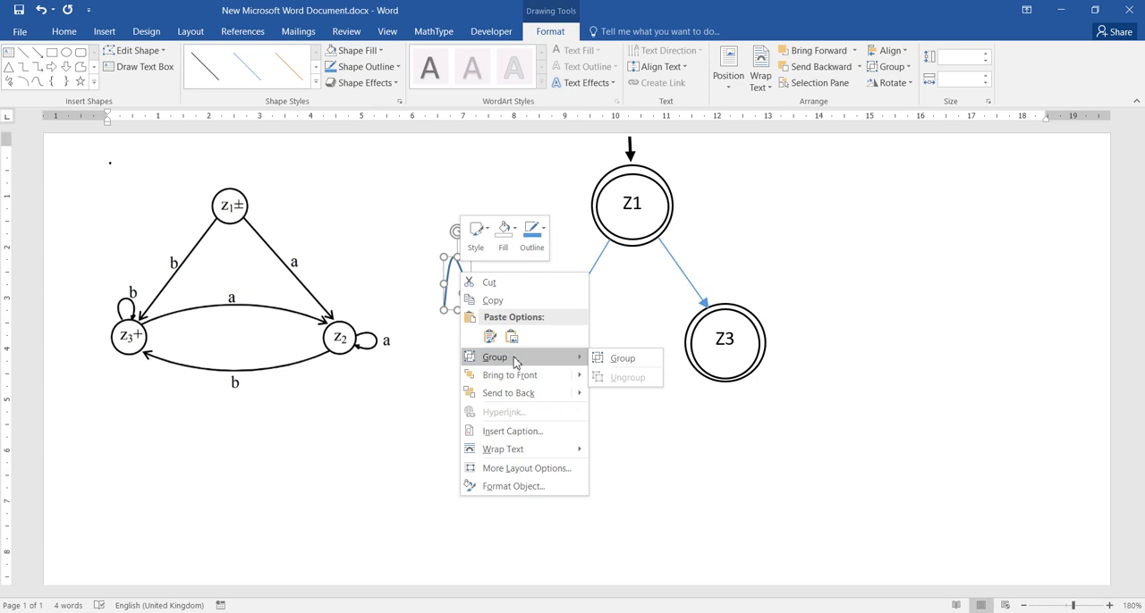
left_click(619, 358)
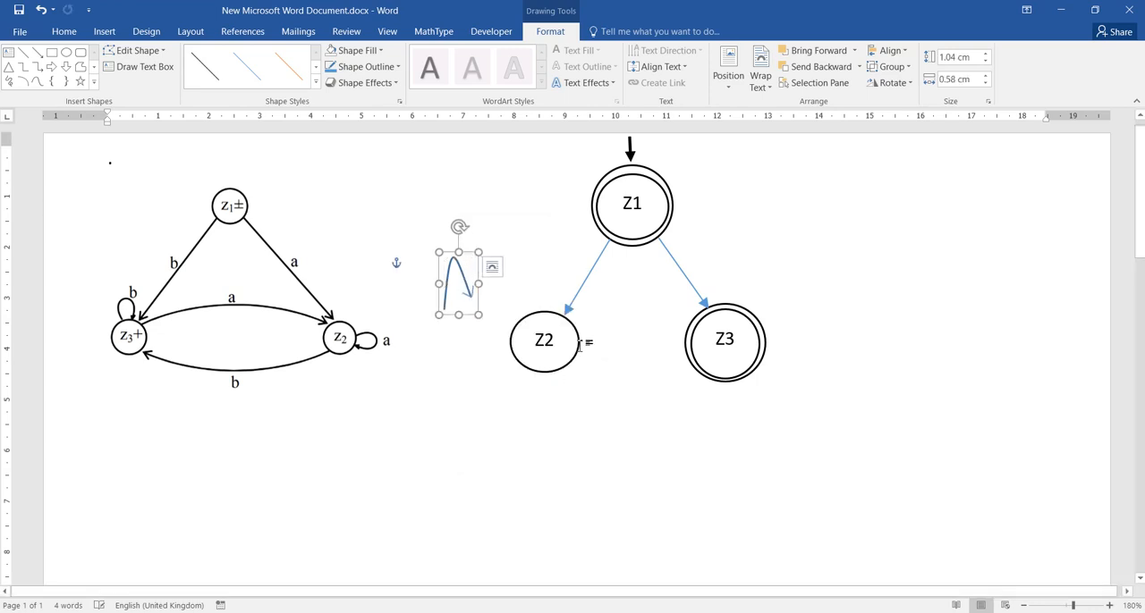
left_click_drag(458, 283, 532, 303)
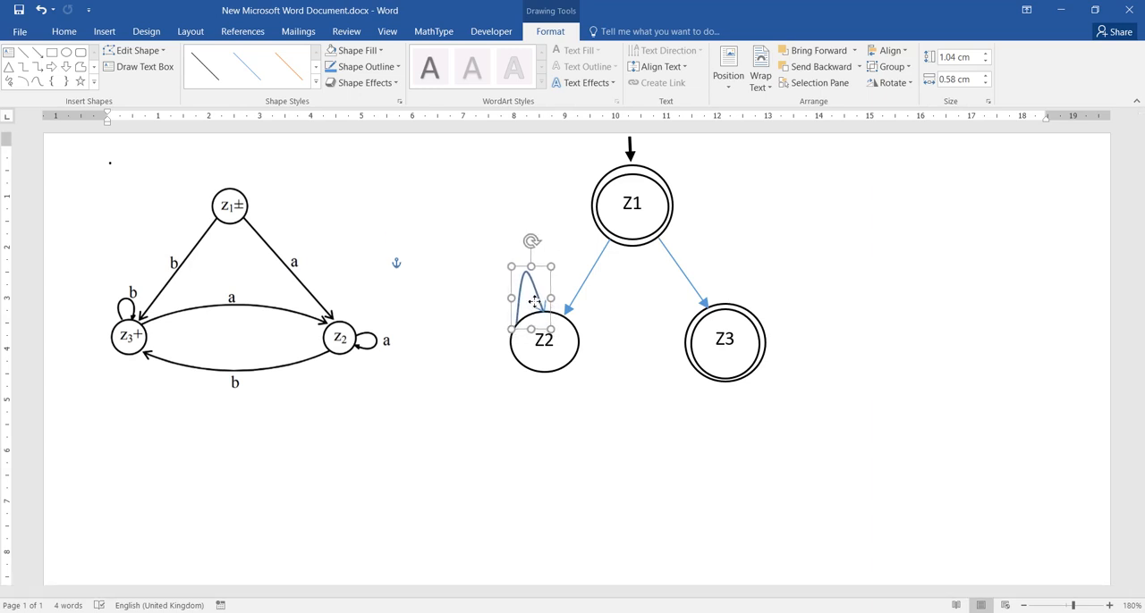
left_click(475, 244)
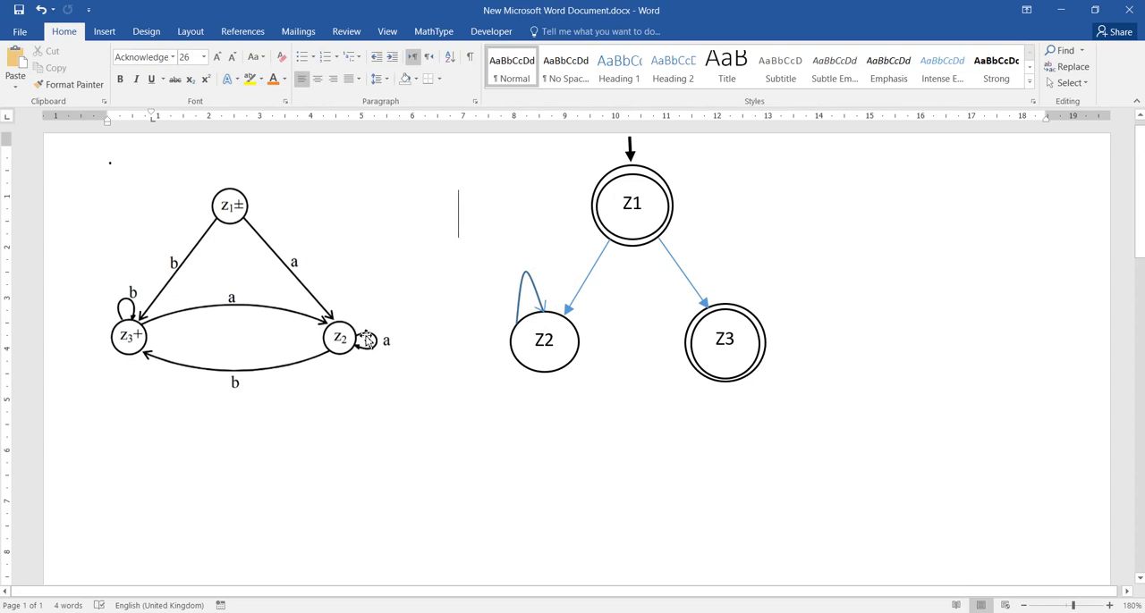
- Copy the Z2 loop to the top of Z3 and rotate it clockwise so both ends meet Z3's upper-right edge
left_click(532, 285)
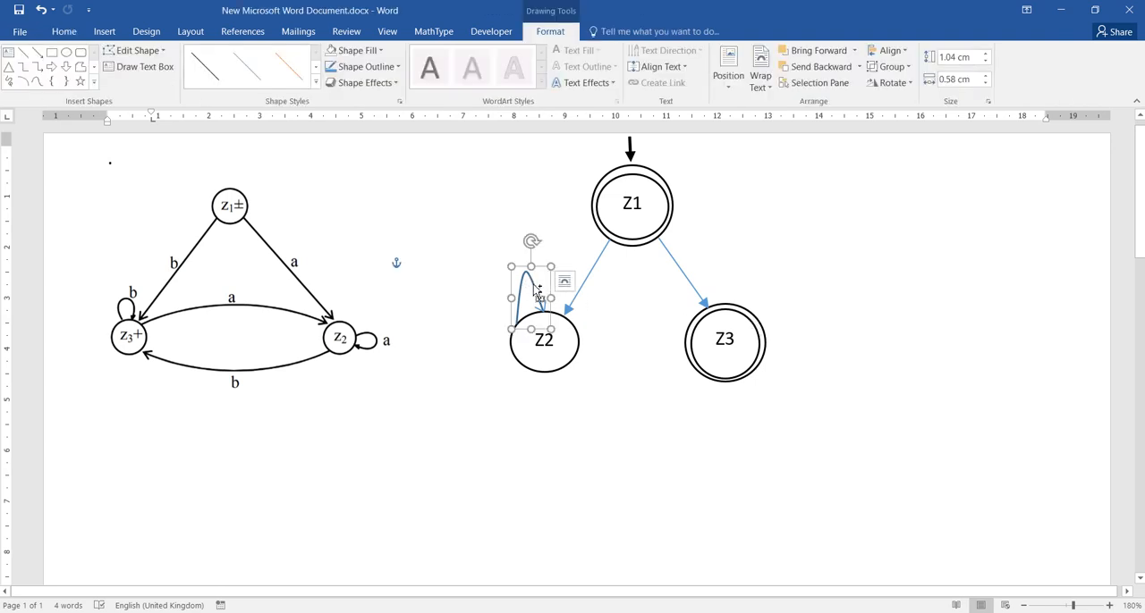
left_click_drag(537, 290, 740, 268, "ctrl")
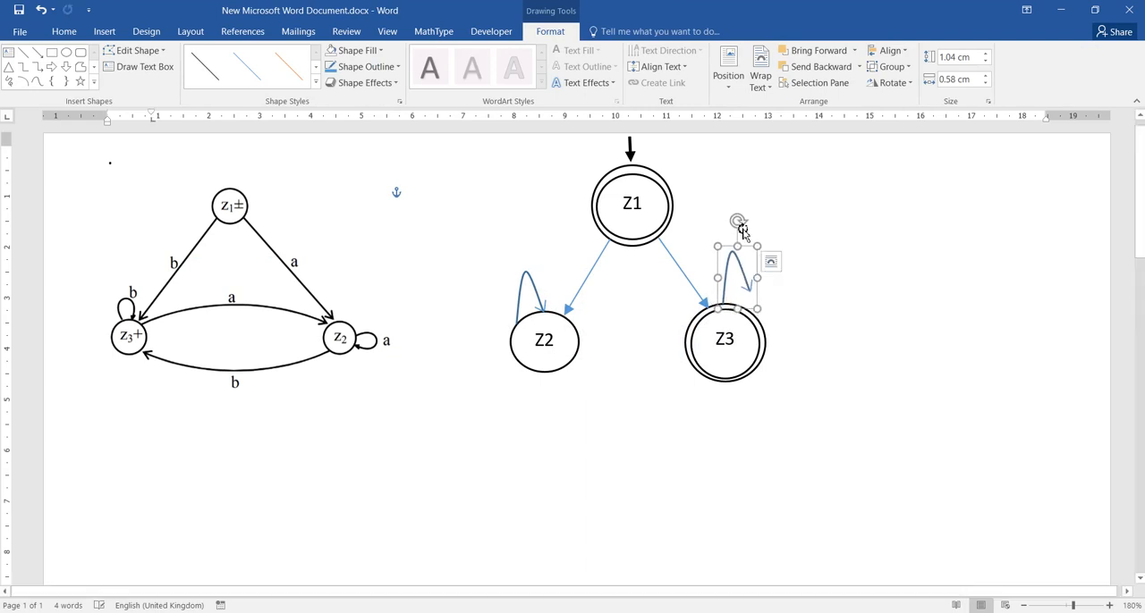
left_click_drag(739, 223, 758, 292)
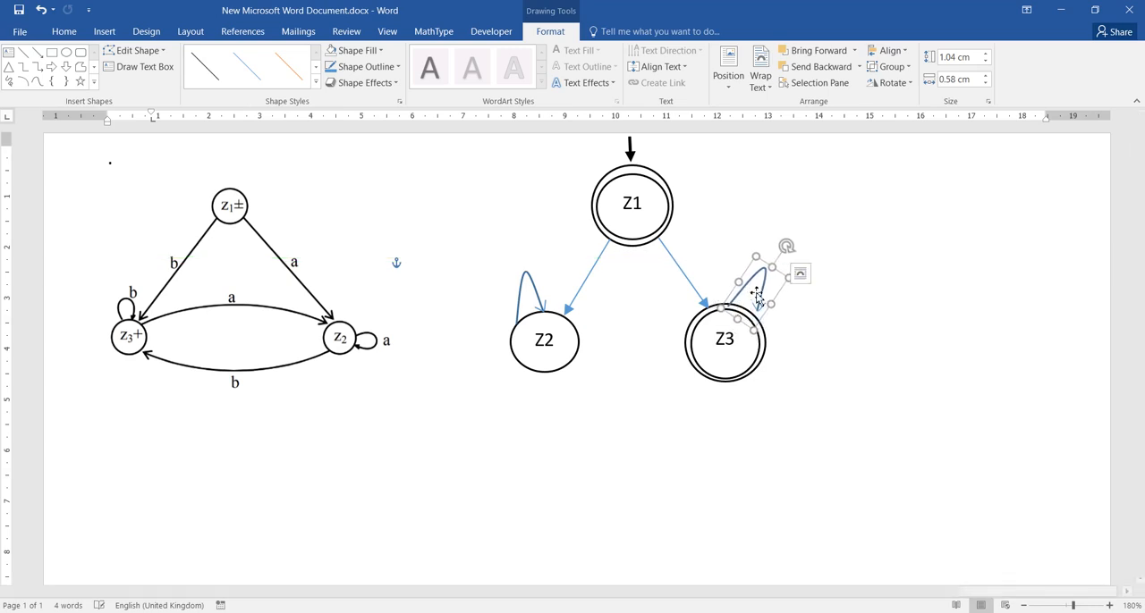
left_click_drag(786, 247, 792, 256)
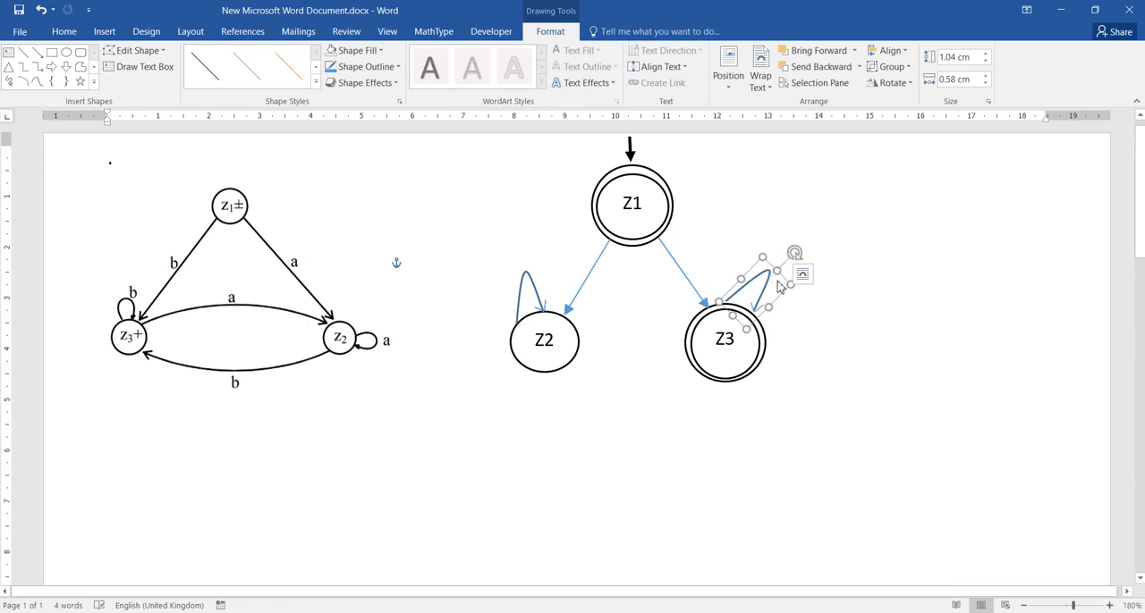
left_click(777, 284)
left_click(771, 286)
left_click_drag(770, 284, 770, 286)
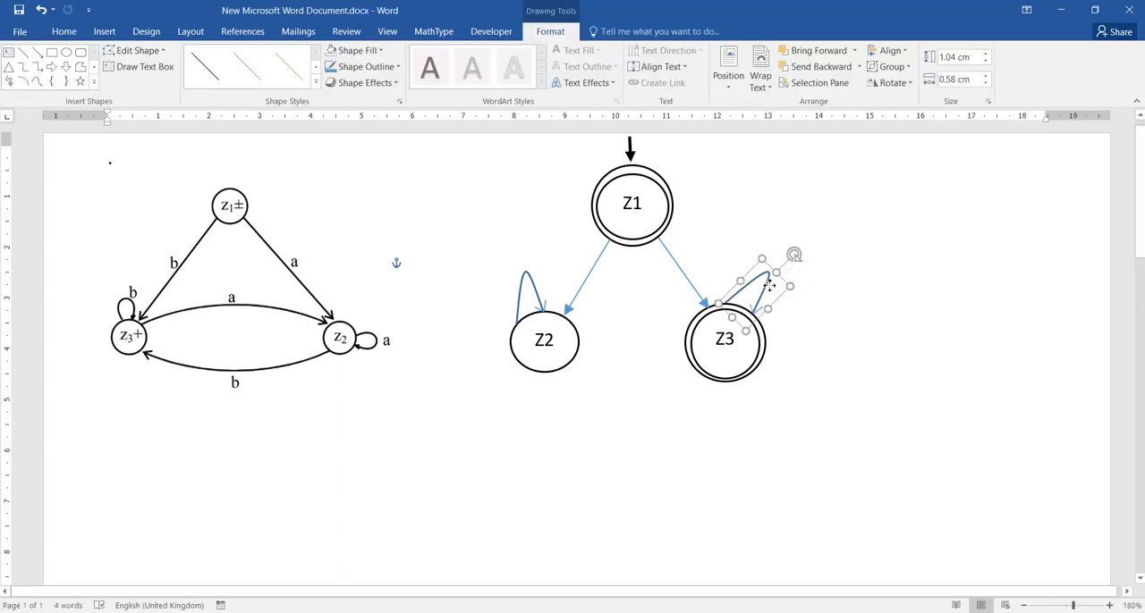
left_click(801, 345)
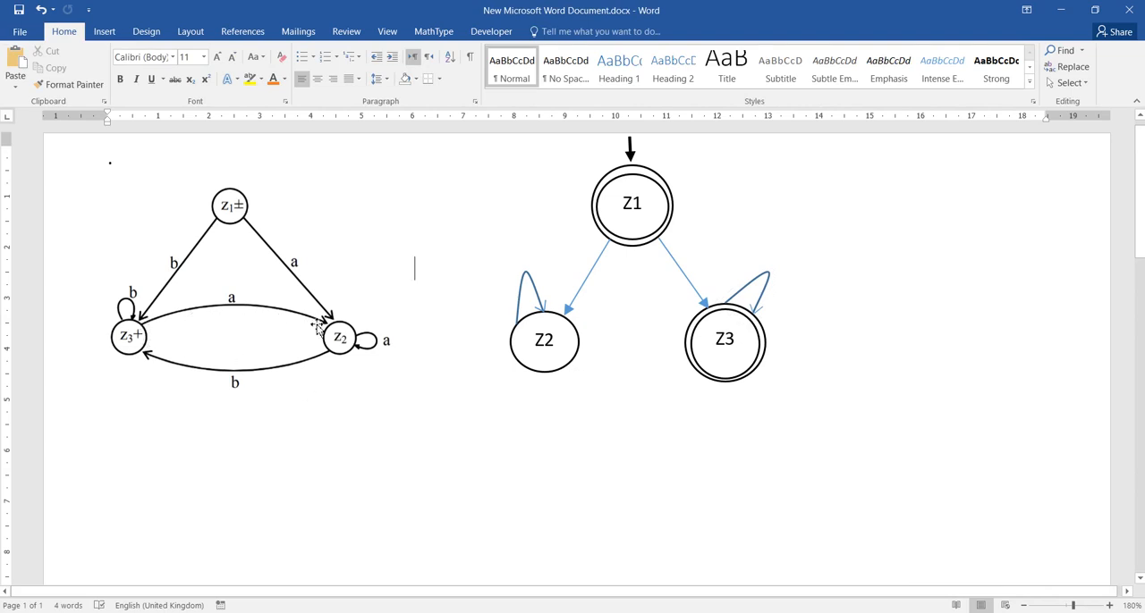
- Draw an upward-bowed Curve from Z2's right edge to Z3's left edge, about 0.26 cm high by 2.19 cm wide
left_click(109, 34)
left_click(213, 67)
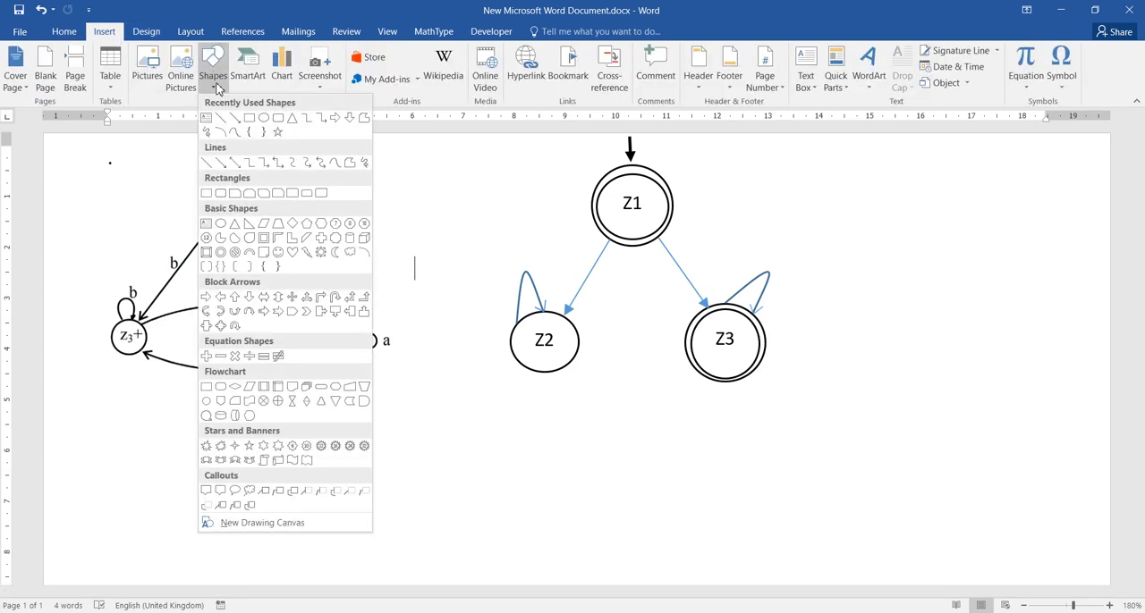
left_click(235, 131)
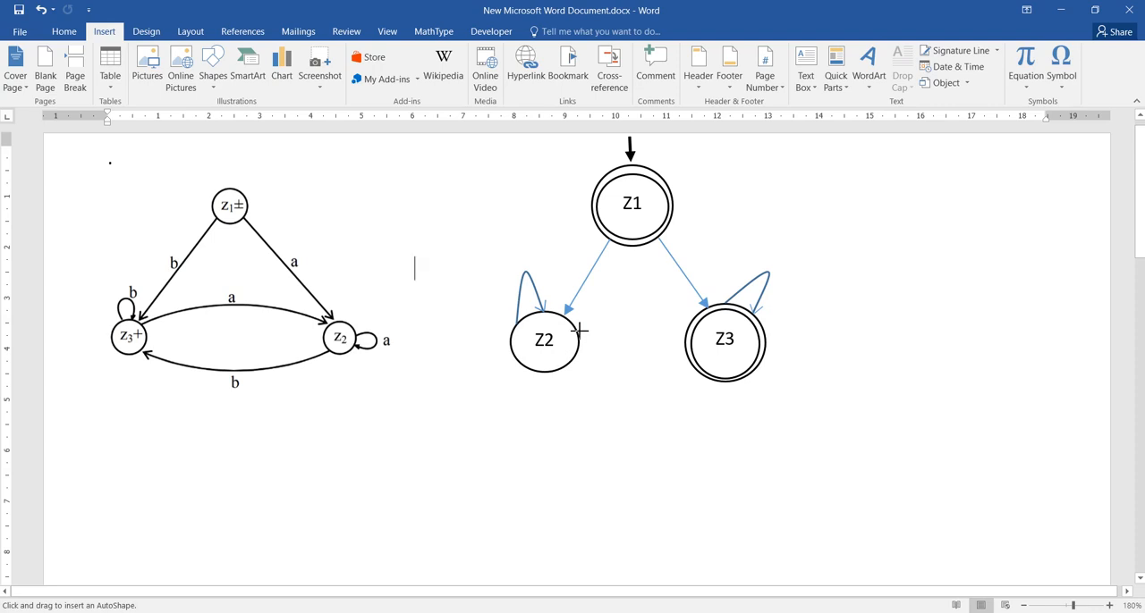
left_click_drag(577, 330, 689, 331)
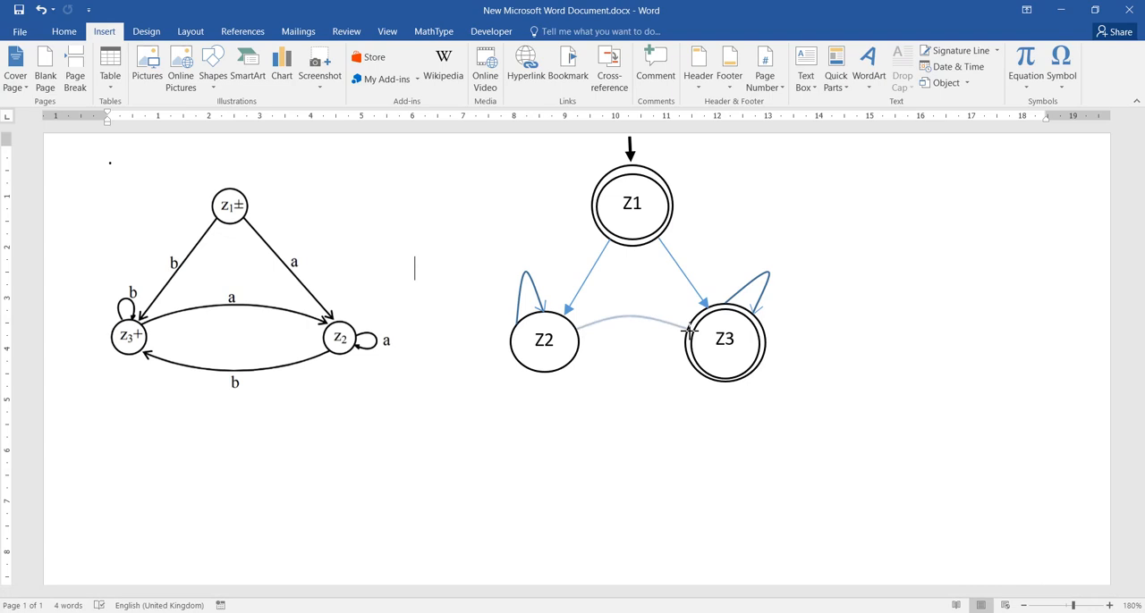
left_click_drag(690, 331, 729, 359)
left_click_drag(730, 359, 731, 359)
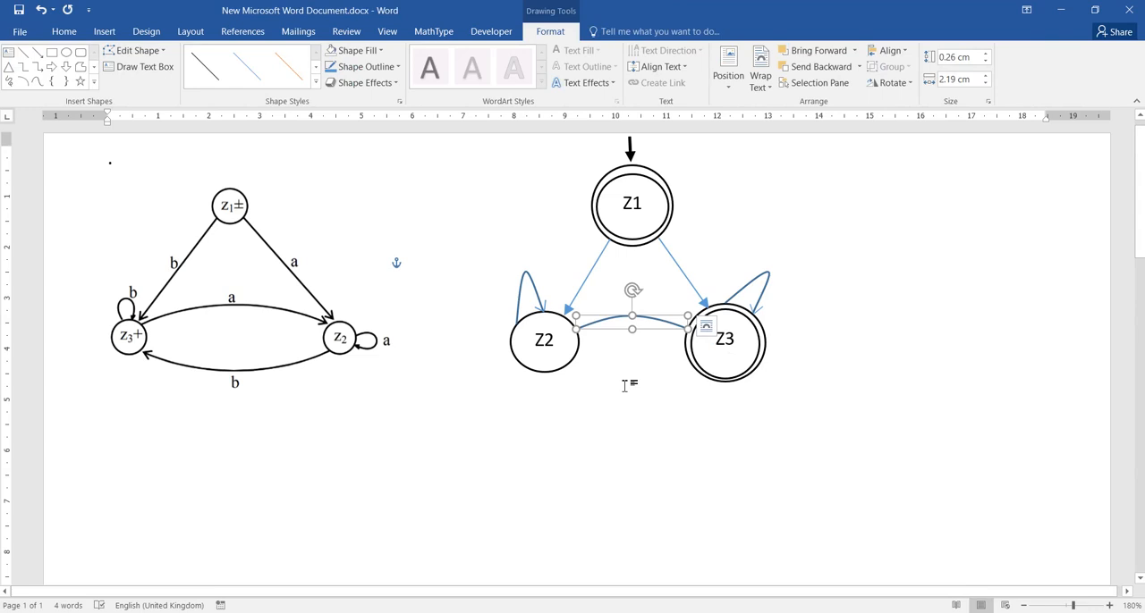
- Duplicate the arc between Z2 and Z3, turn the copy upside down, and place it in the blank space below the states
key("ctrl+d")
left_click_drag(641, 313, 658, 396)
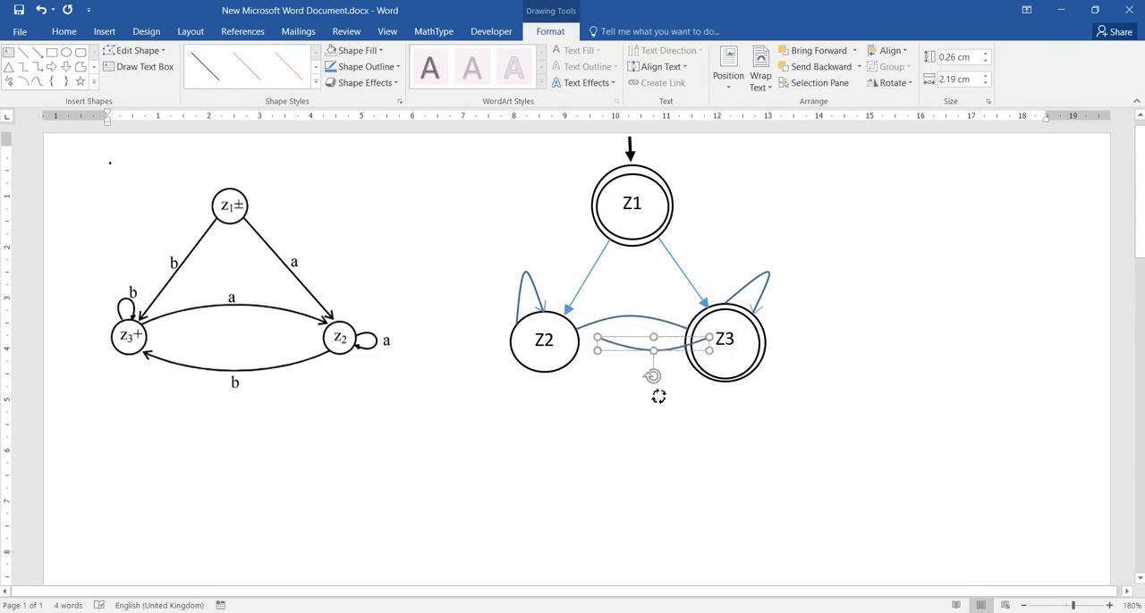
left_click(656, 341)
left_click_drag(657, 351, 637, 367)
left_click(643, 415)
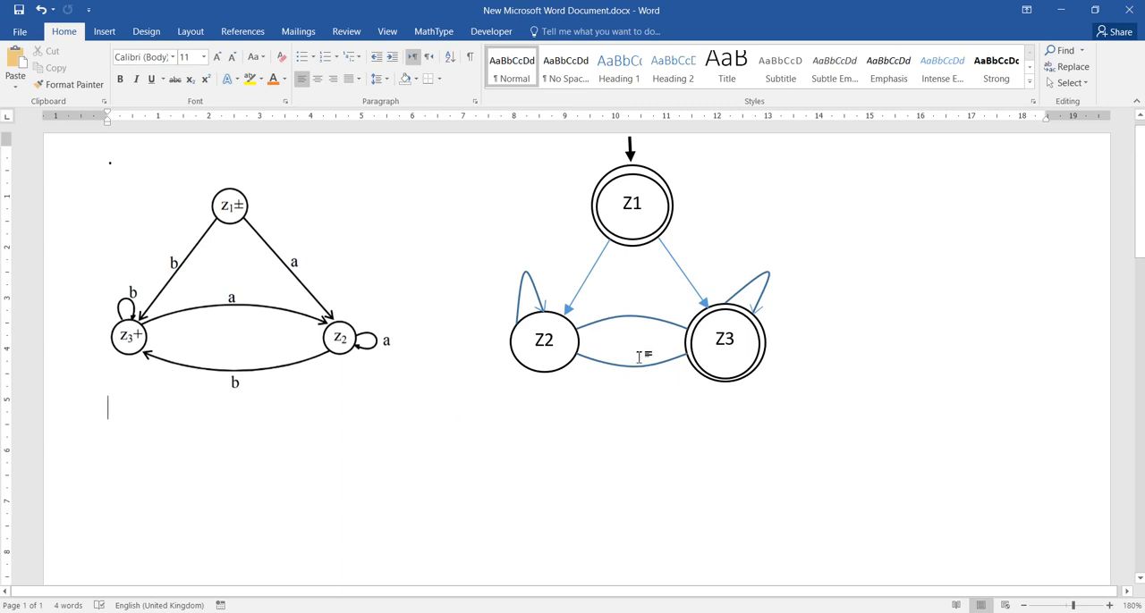
left_click_drag(635, 378, 616, 468)
left_click(648, 477)
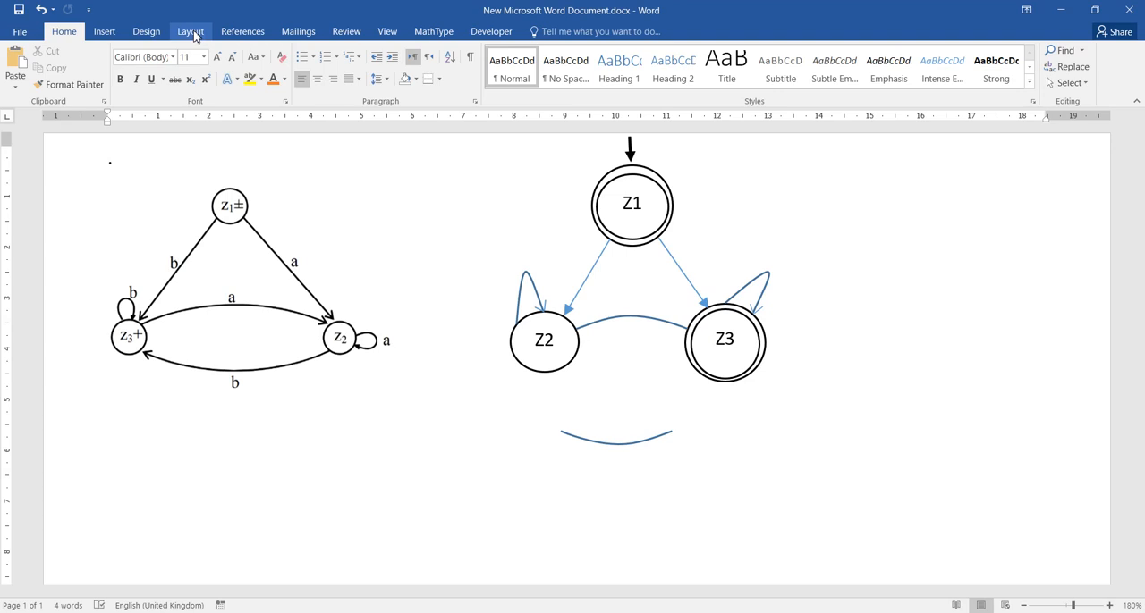
- Draw a short straight line, about 0.11 by 0.25 cm, from the left end of the lower arc as half an arrowhead
left_click(105, 31)
left_click(214, 78)
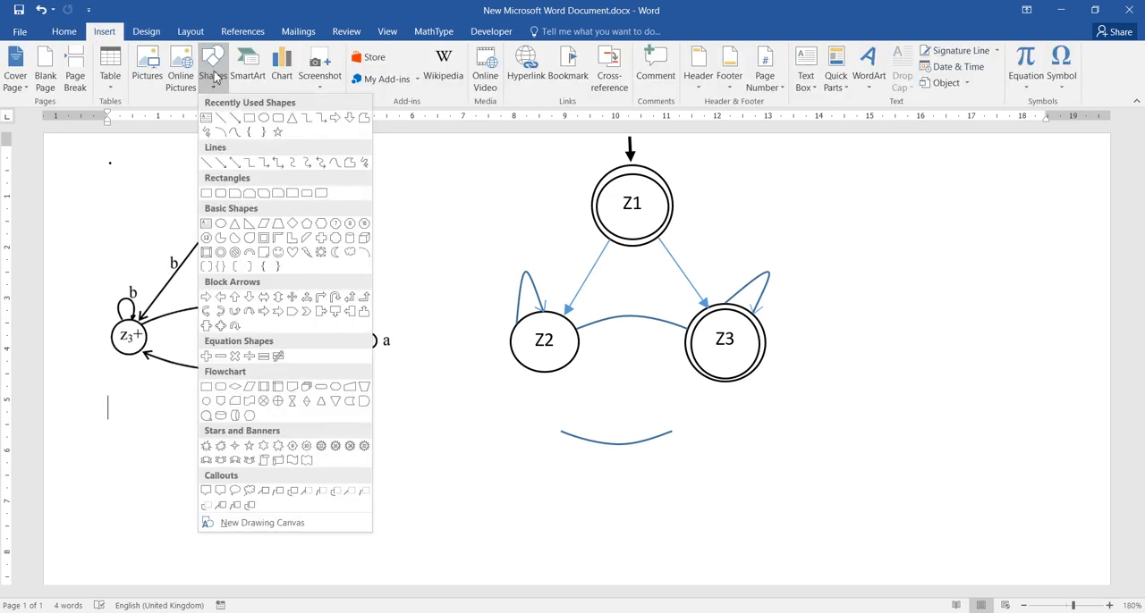
left_click(221, 123)
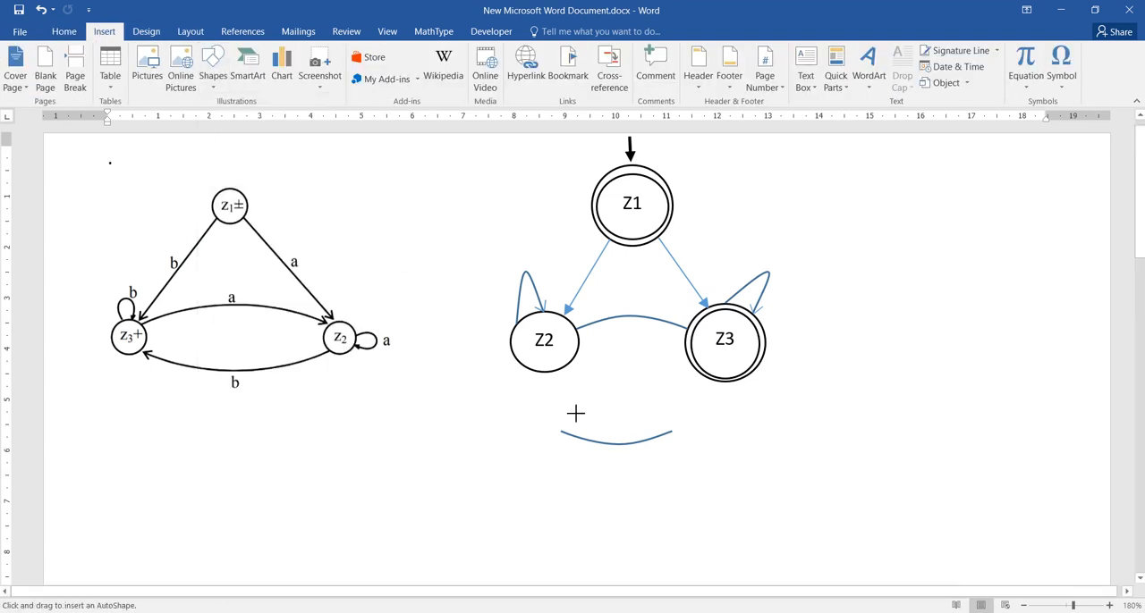
left_click_drag(572, 427, 561, 433)
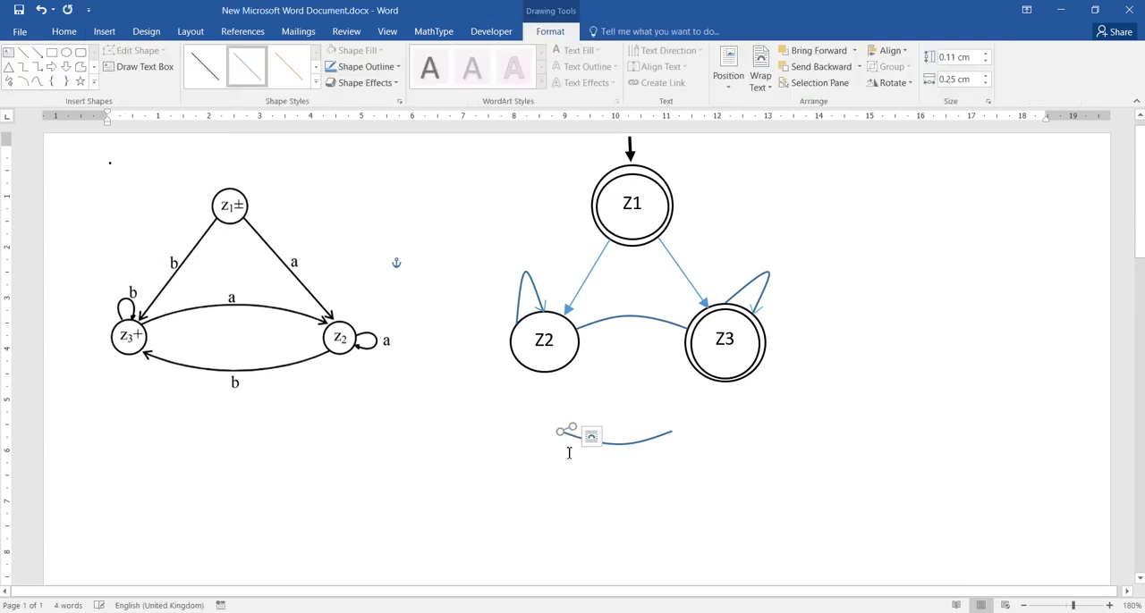
left_click(564, 450)
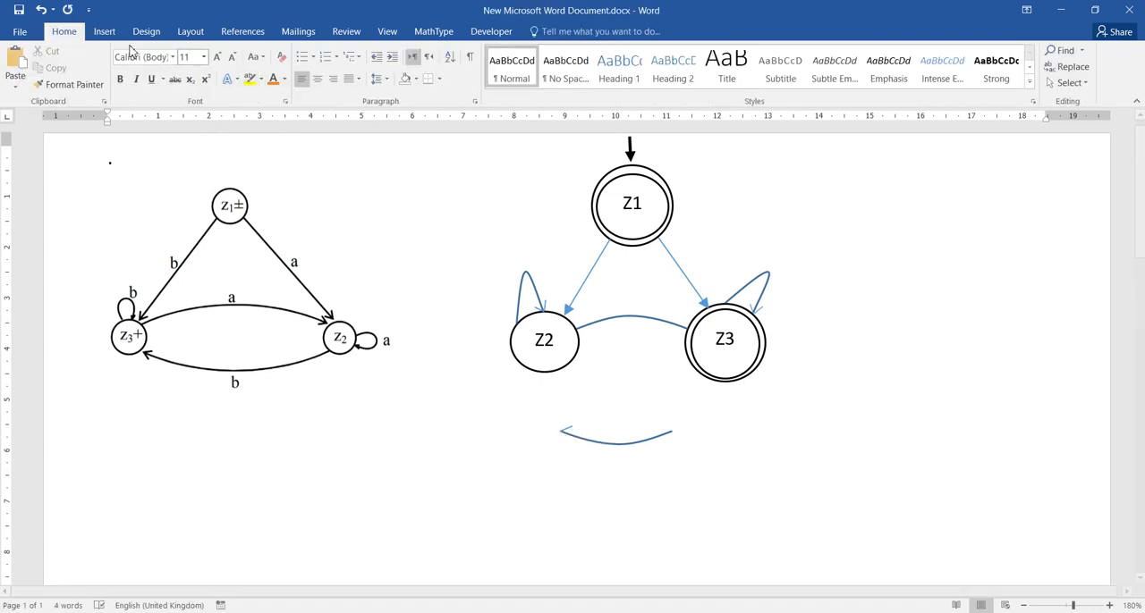
- Copy the short line and angle it downward from the lower arc's left end, about 0.21 by 0.08 cm, to complete the arrowhead
left_click(568, 433)
key("ctrl+c")
key("ctrl+v")
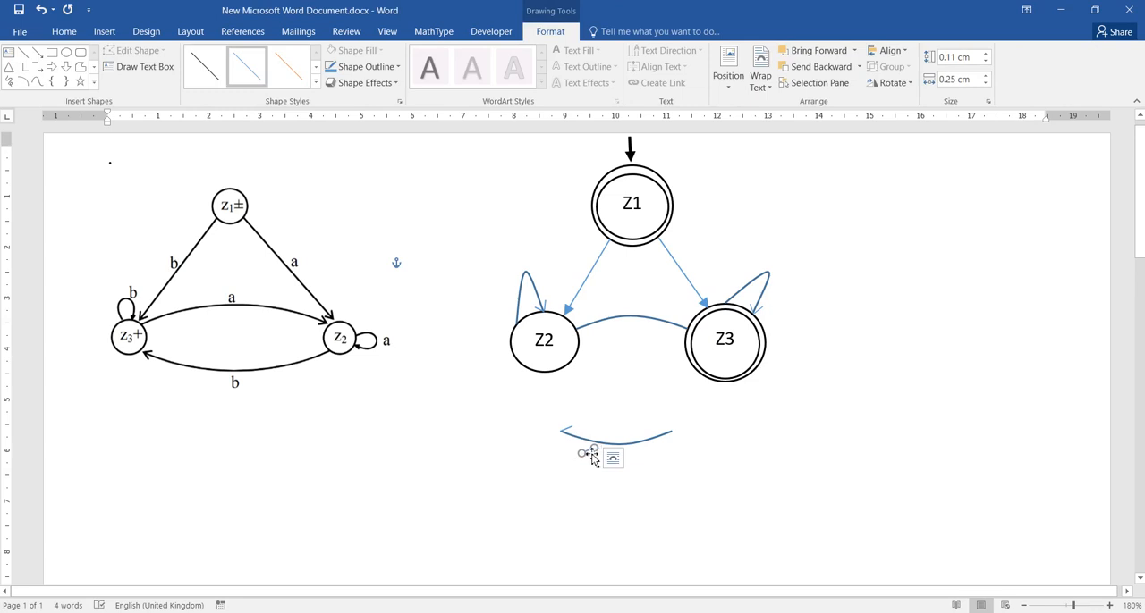
left_click_drag(595, 447, 564, 442)
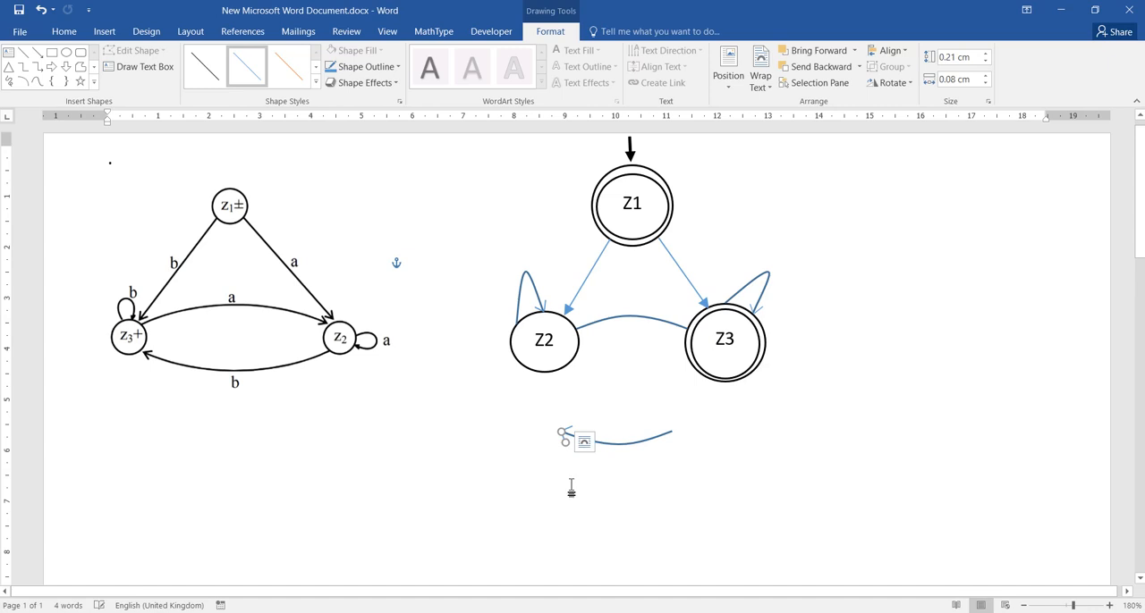
left_click(571, 490)
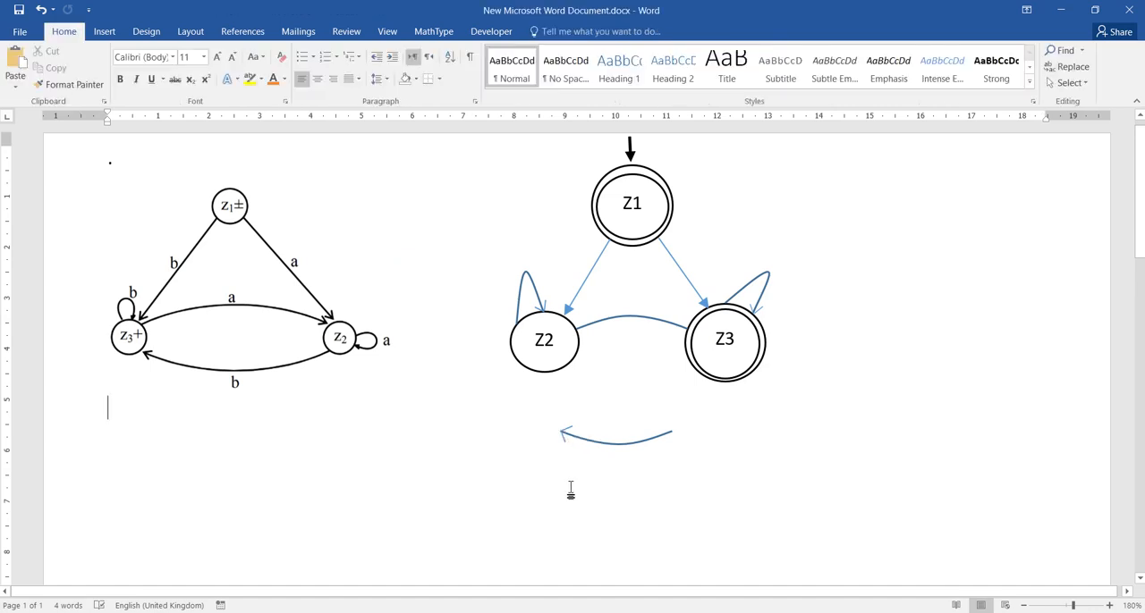
- Group the lower arc with its two arrowhead lines
left_click(564, 438)
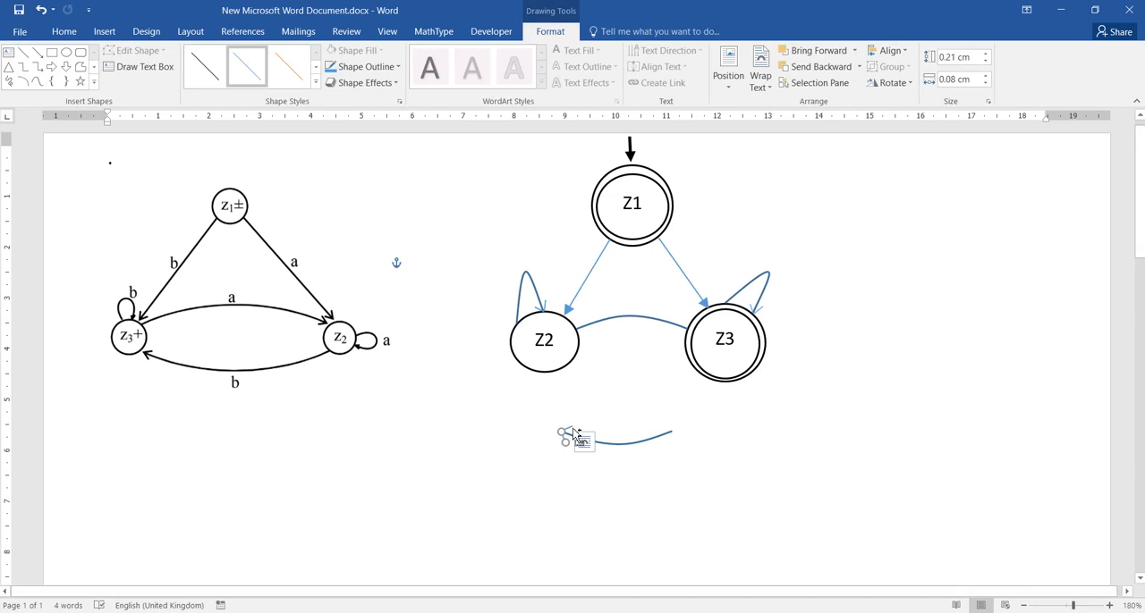
left_click(595, 447, "shift")
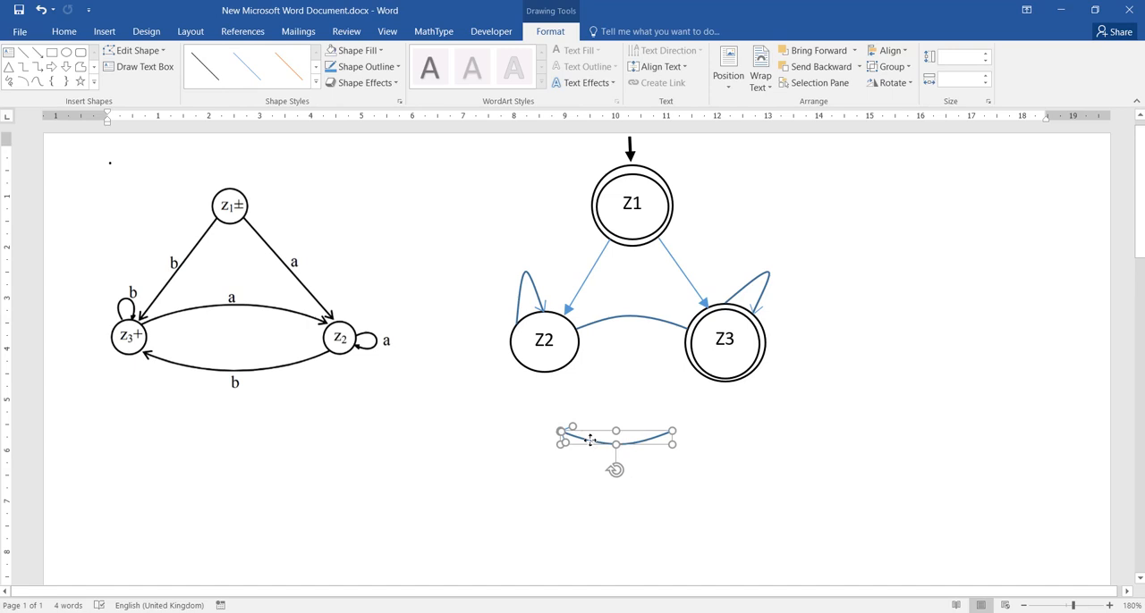
right_click(590, 439)
mouse_move(648, 304)
left_click(747, 302)
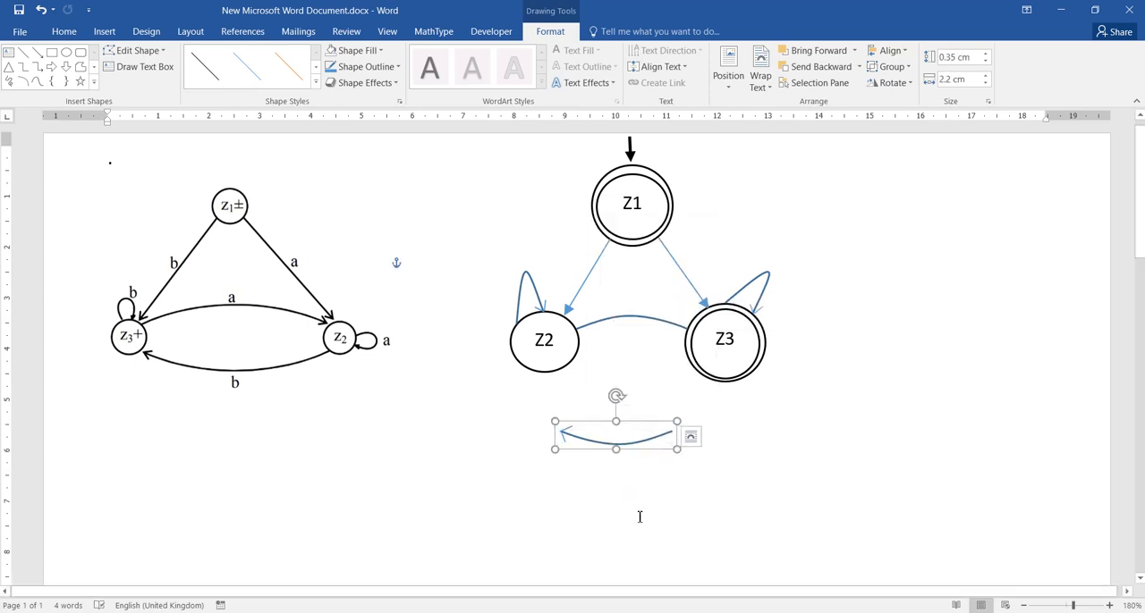
- Delete the plain arc between Z2 and Z3, duplicate the grouped curved arrow below the states, and tilt the copy
left_click(633, 317)
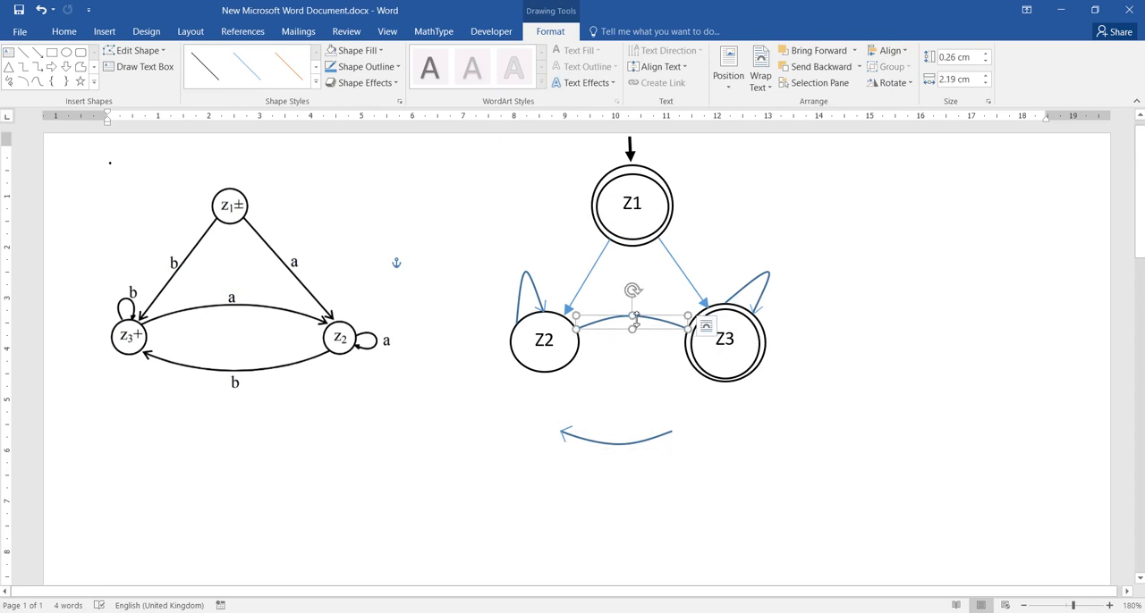
key("Delete")
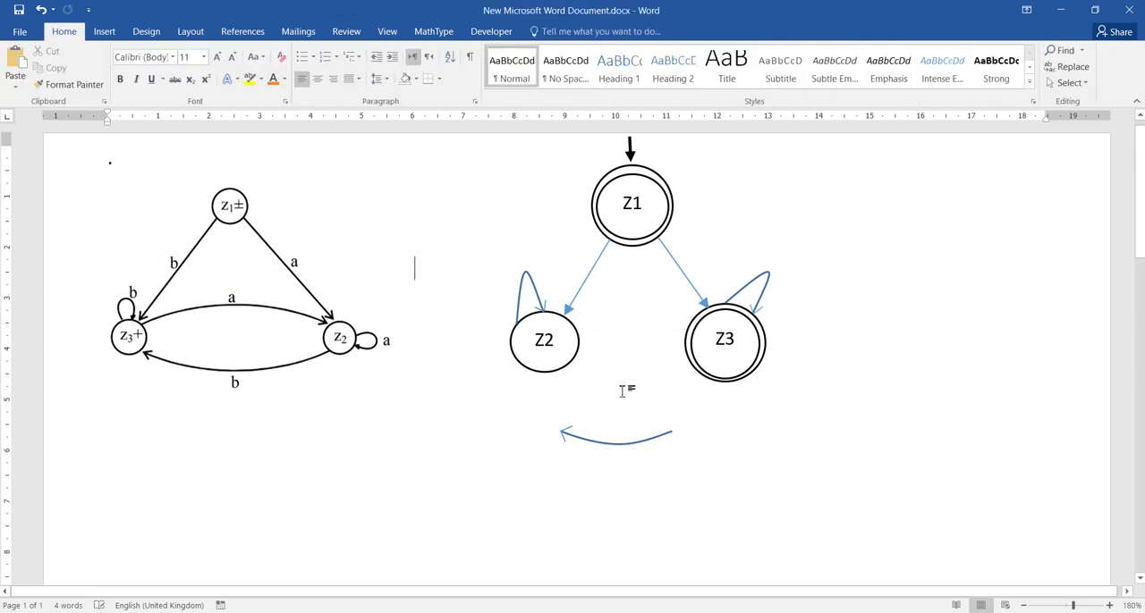
left_click(611, 446)
key("ctrl+c")
key("ctrl+v")
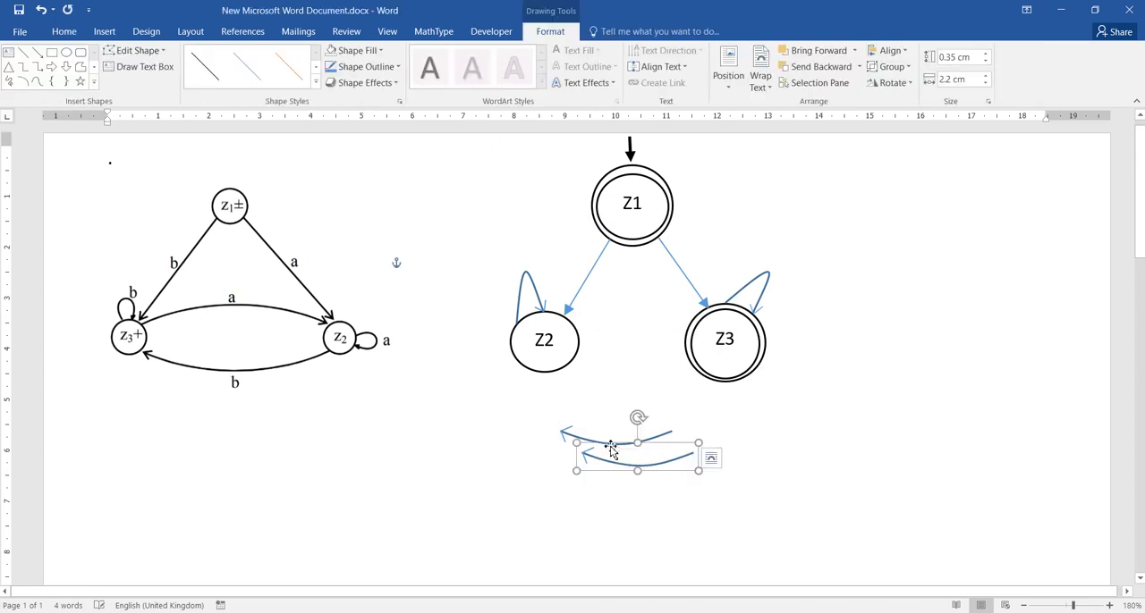
mouse_move(639, 418)
left_mouse_down()
mouse_move(598, 455)
mouse_move(608, 486)
mouse_move(626, 493)
mouse_move(598, 460)
mouse_move(618, 420)
left_mouse_up()
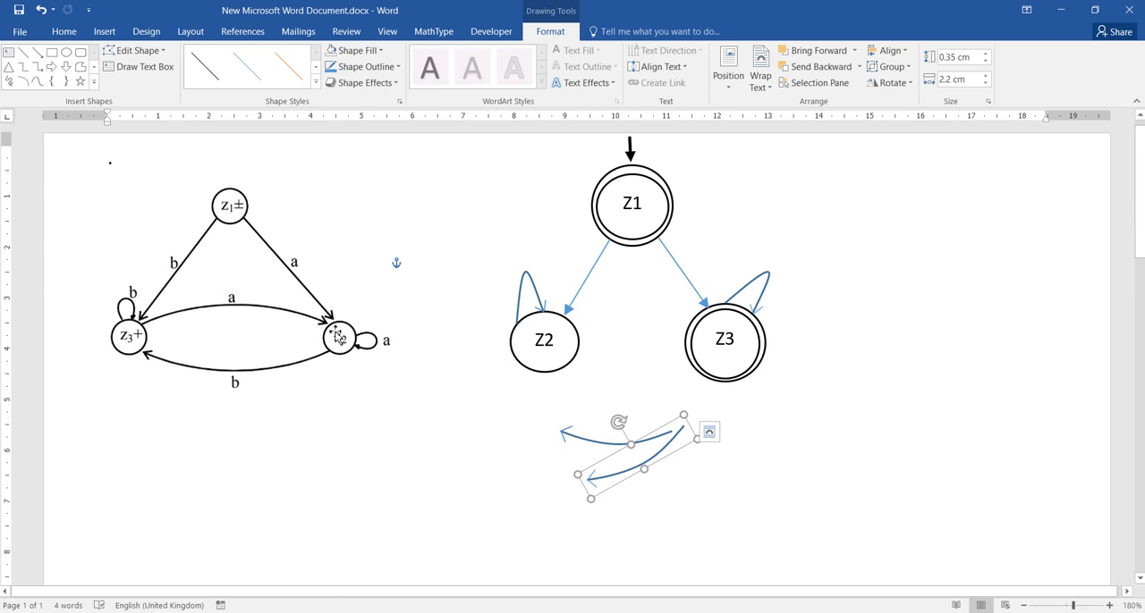
- Move the original curved arrow up between the lower sides of Z3 and Z2, pointing to Z2
left_click(608, 444)
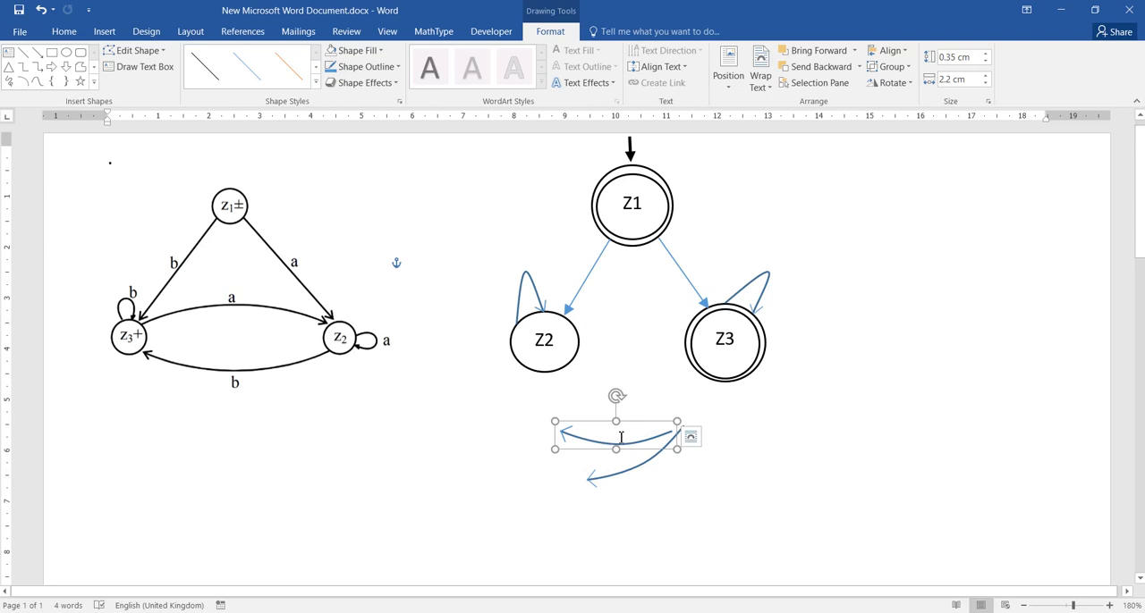
left_click_drag(621, 436, 633, 366)
left_click(609, 418)
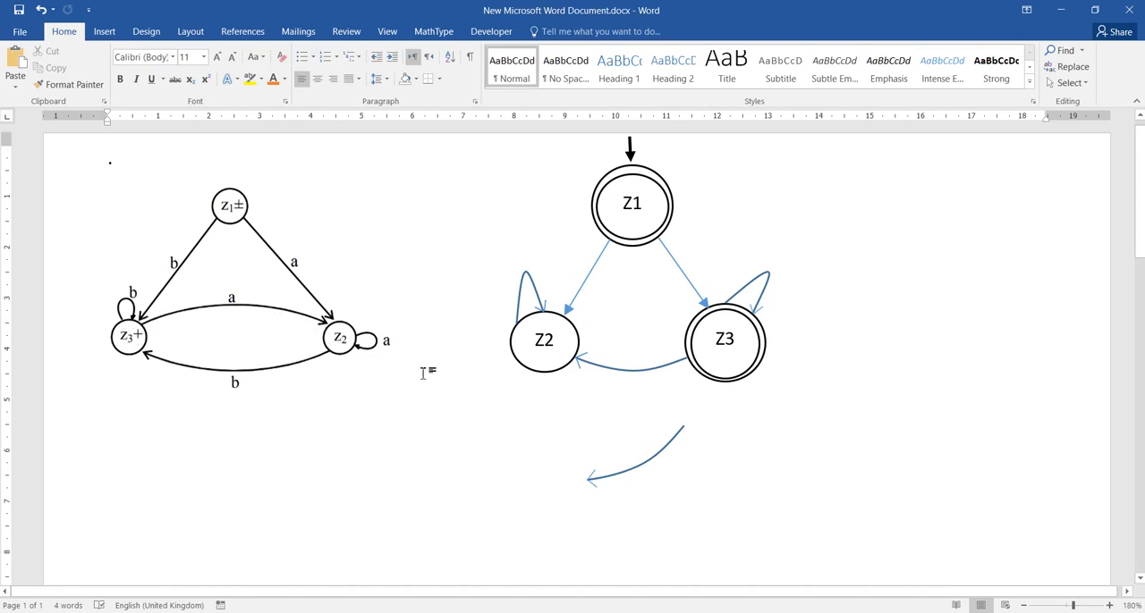
- Turn the copied curved arrow upside down and place it between the upper sides of Z2 and Z3, pointing to Z3
left_click(643, 466)
left_click_drag(619, 427, 636, 496)
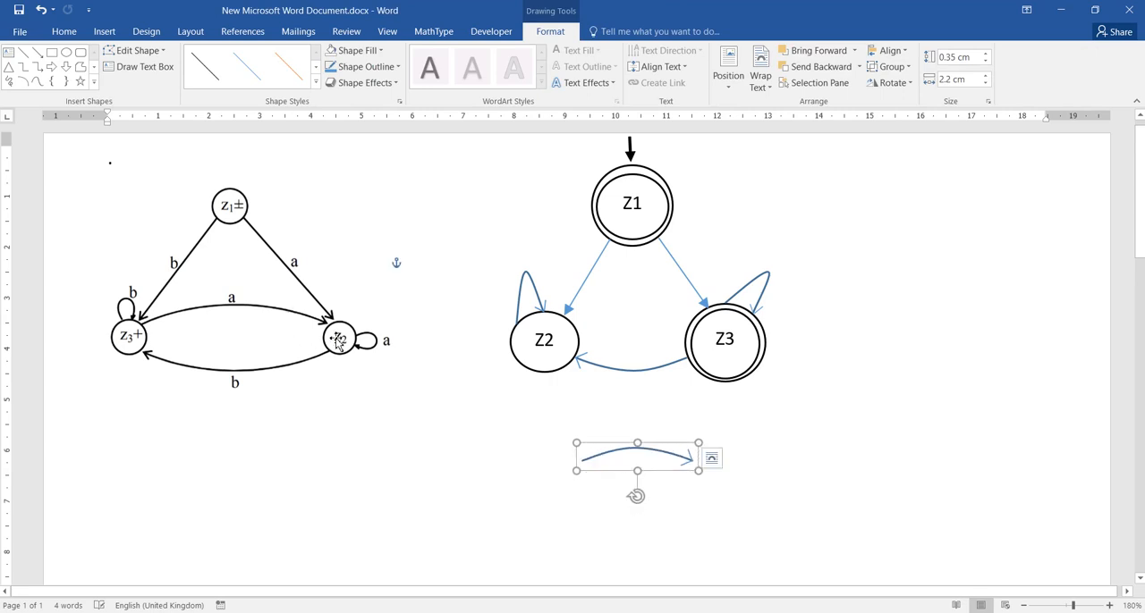
left_click(637, 459)
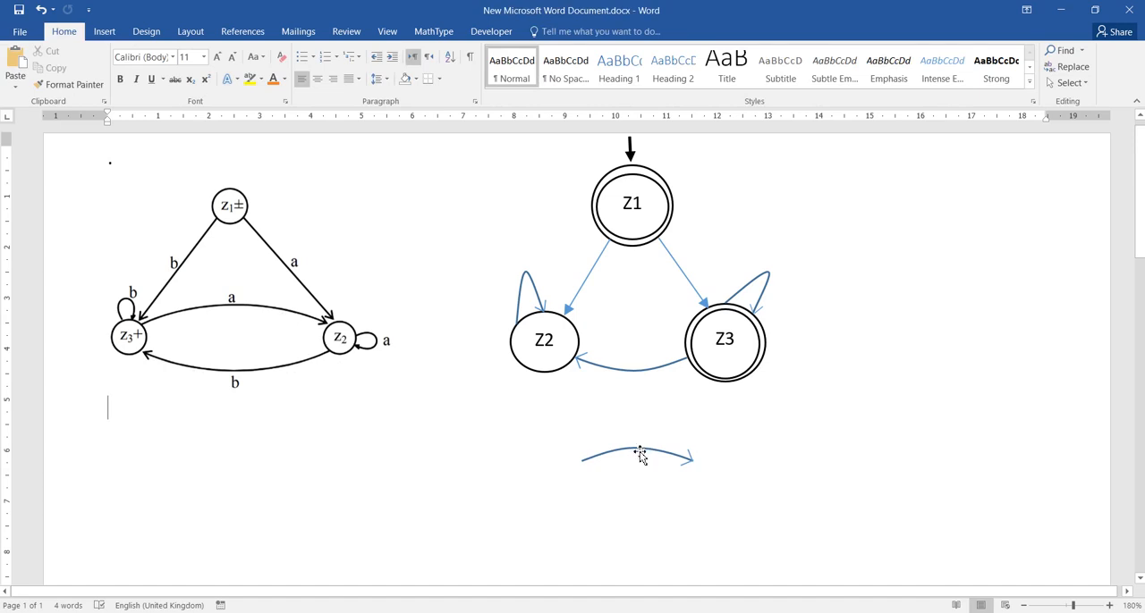
left_click(637, 458)
left_click(638, 458)
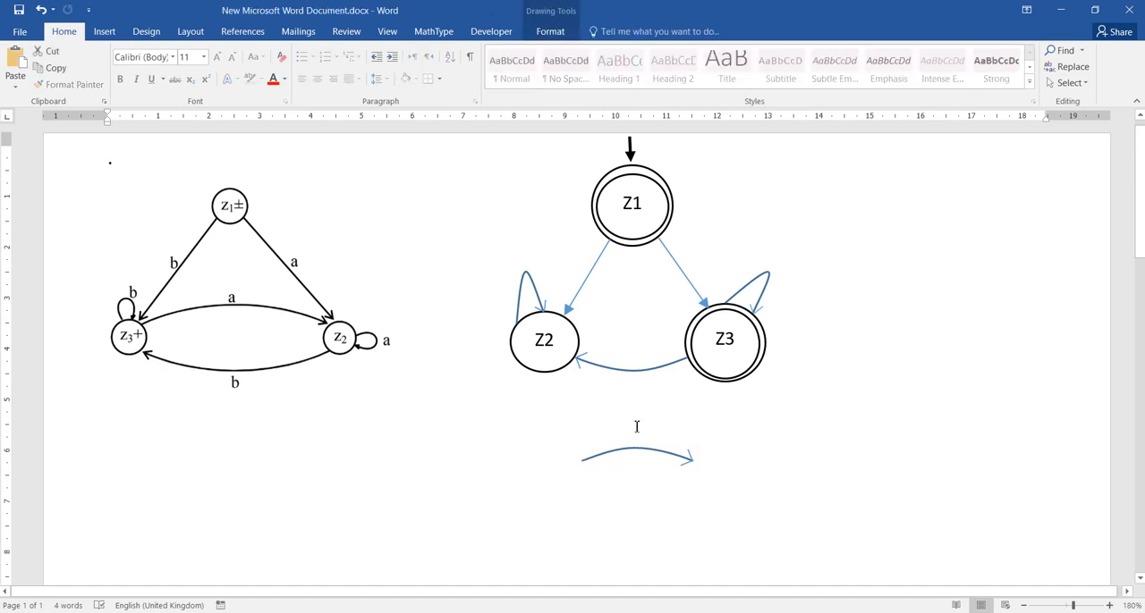
left_click_drag(641, 454, 634, 313)
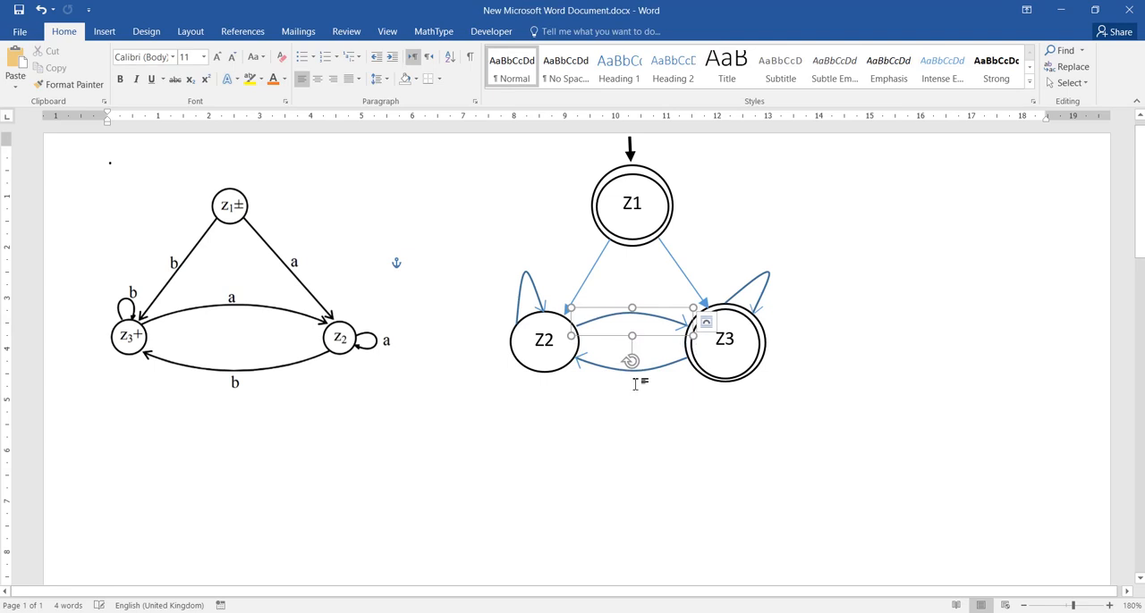
left_click(650, 446)
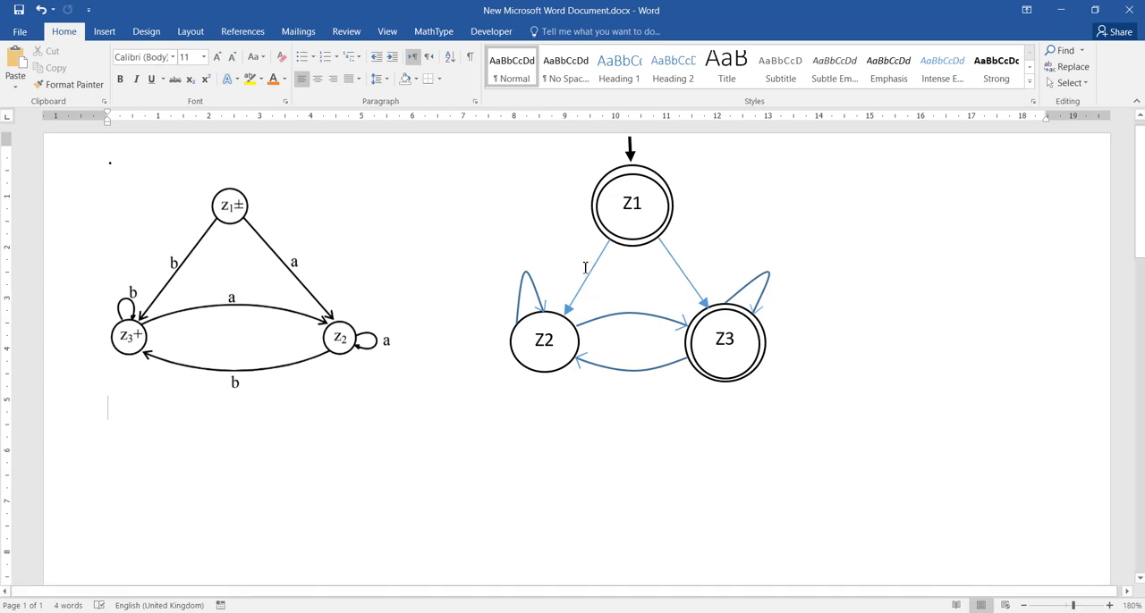
- Label the straight arrow from Z1 to Z2 with a lowercase "b"
key("Tab")
key("Tab")
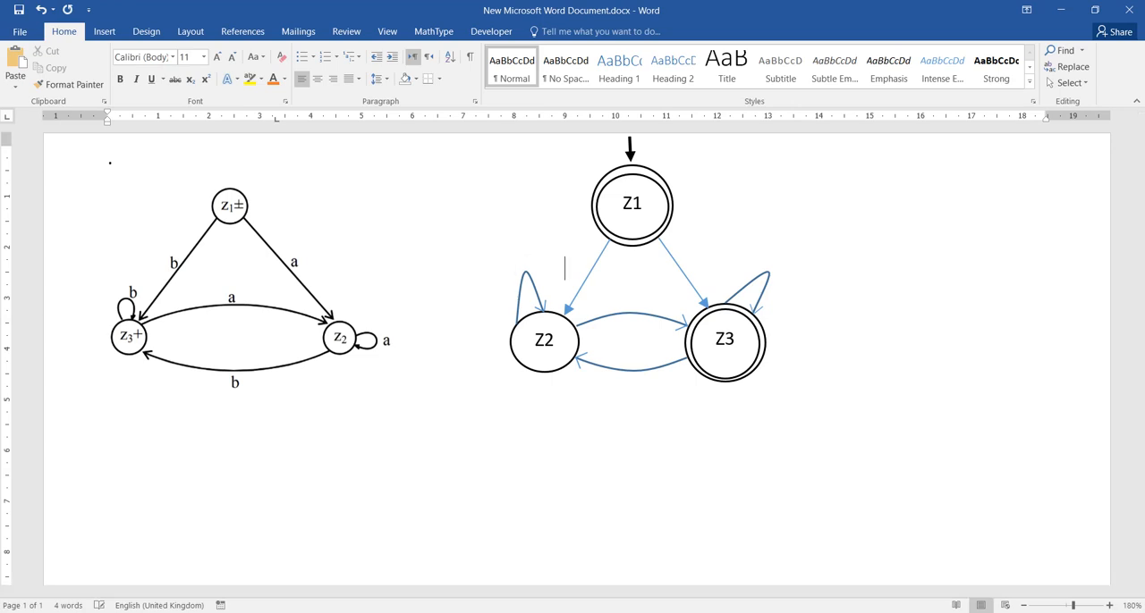
type("b")
left_click_drag(597, 269, 577, 269)
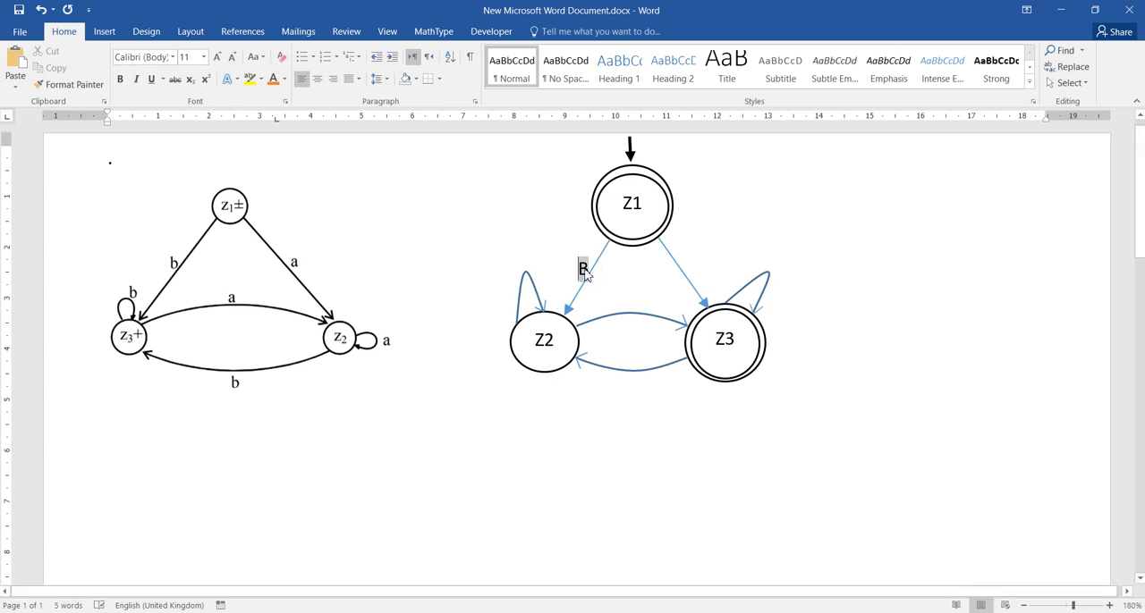
left_click(260, 57)
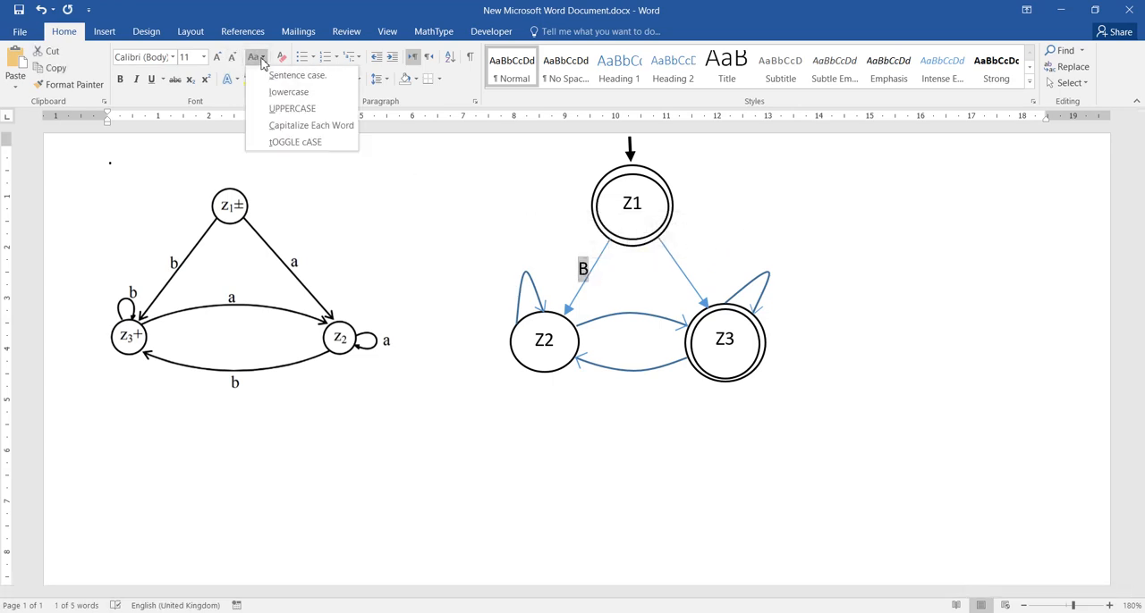
left_click(273, 91)
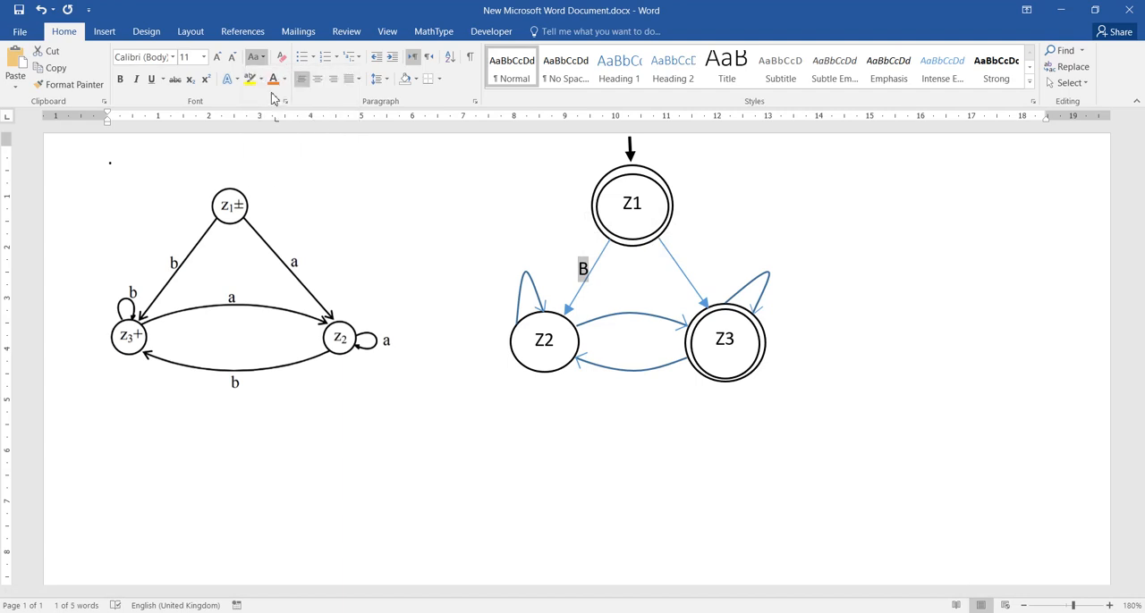
- Add the label "a" beside the arrow from Z1 to Z3 and "b" beside Z3's self-loop
left_click(593, 268)
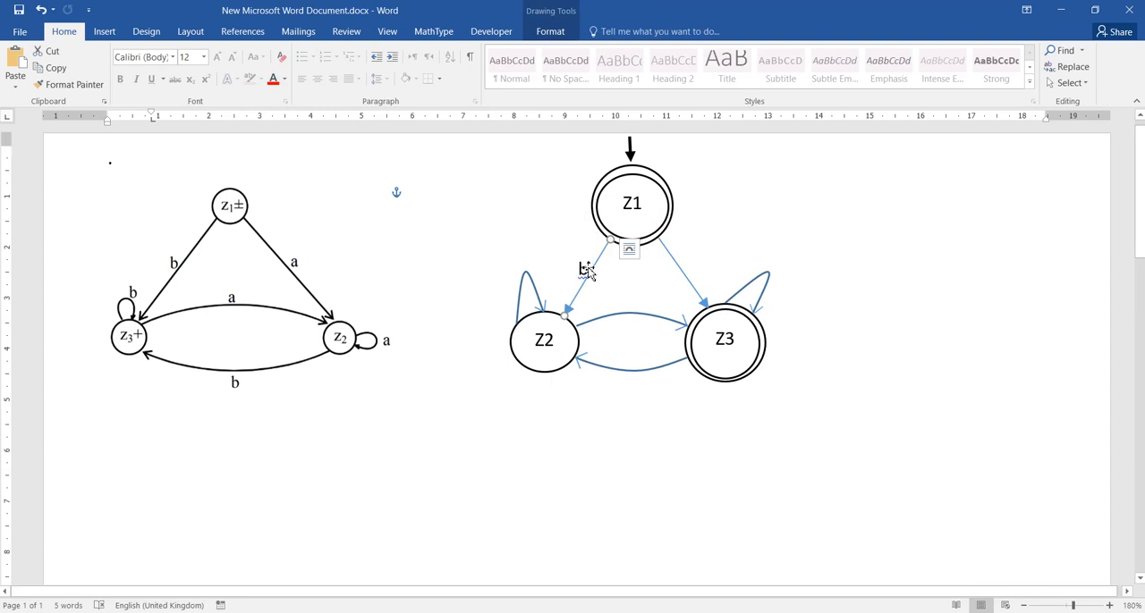
left_click(591, 270)
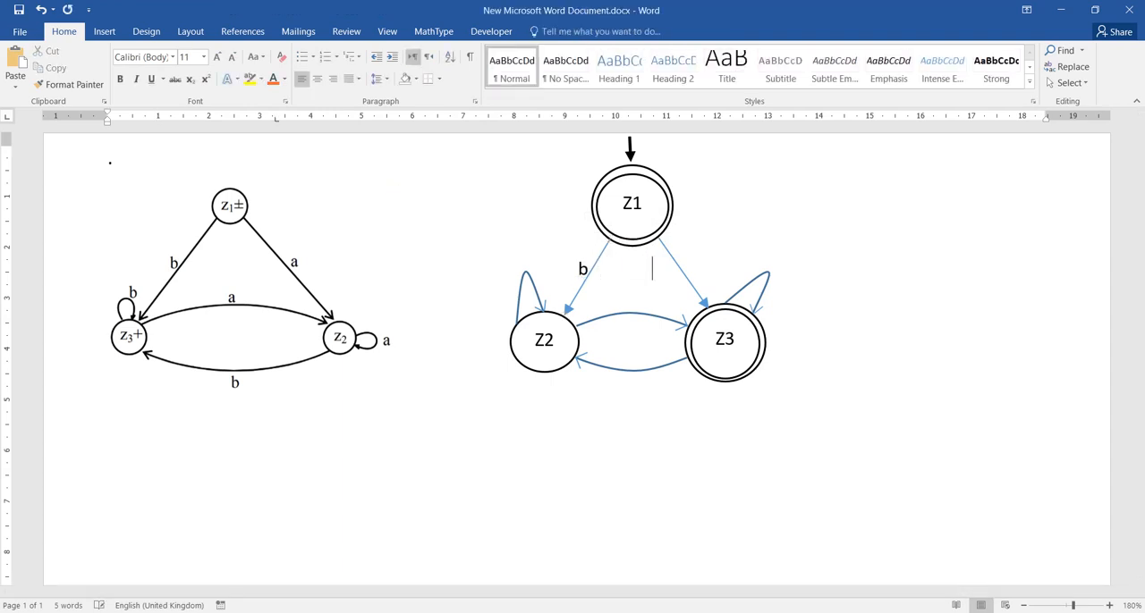
type("a")
type("b             ")
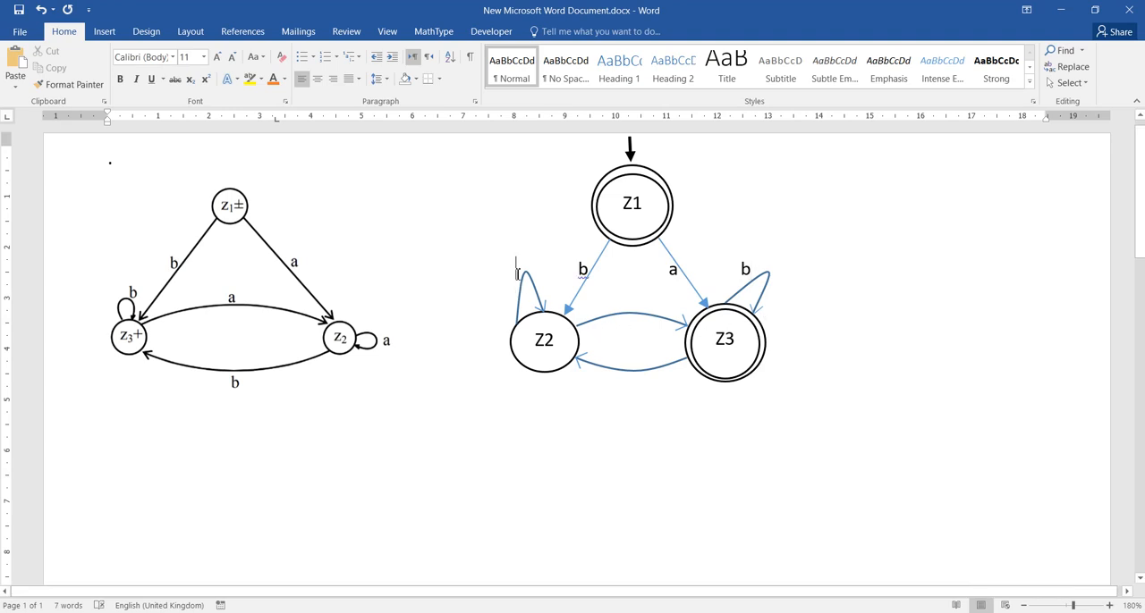
type("a")
- Label Z2's self-loop "a" and remove extra spacing so the labels on that line sit beside their arrows
left_click(519, 273)
key("BackSpace")
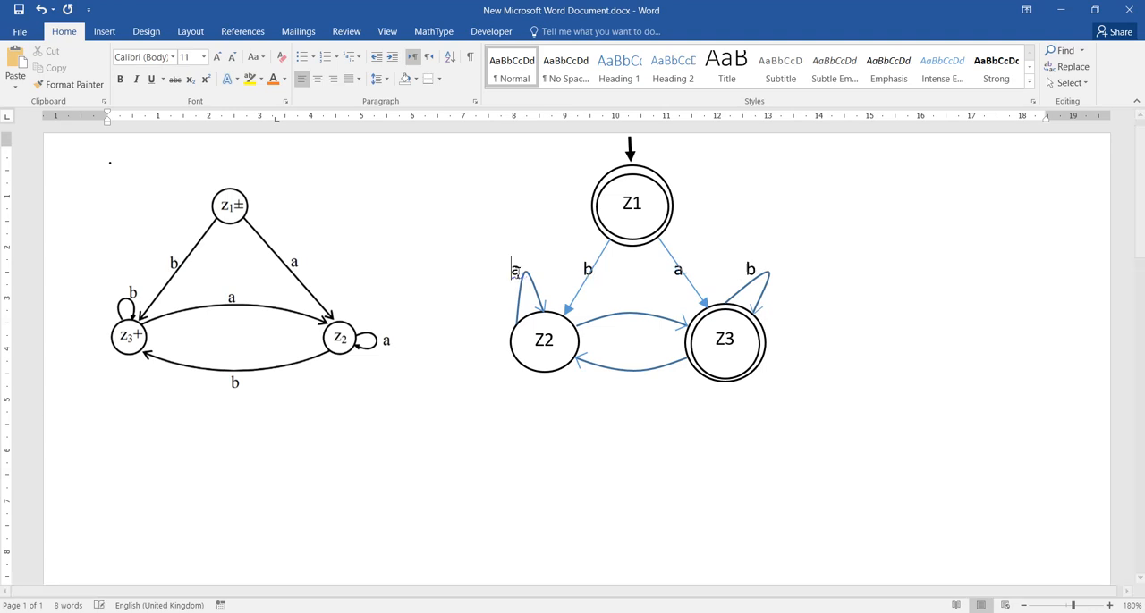
key("BackSpace")
key("BackSpace")
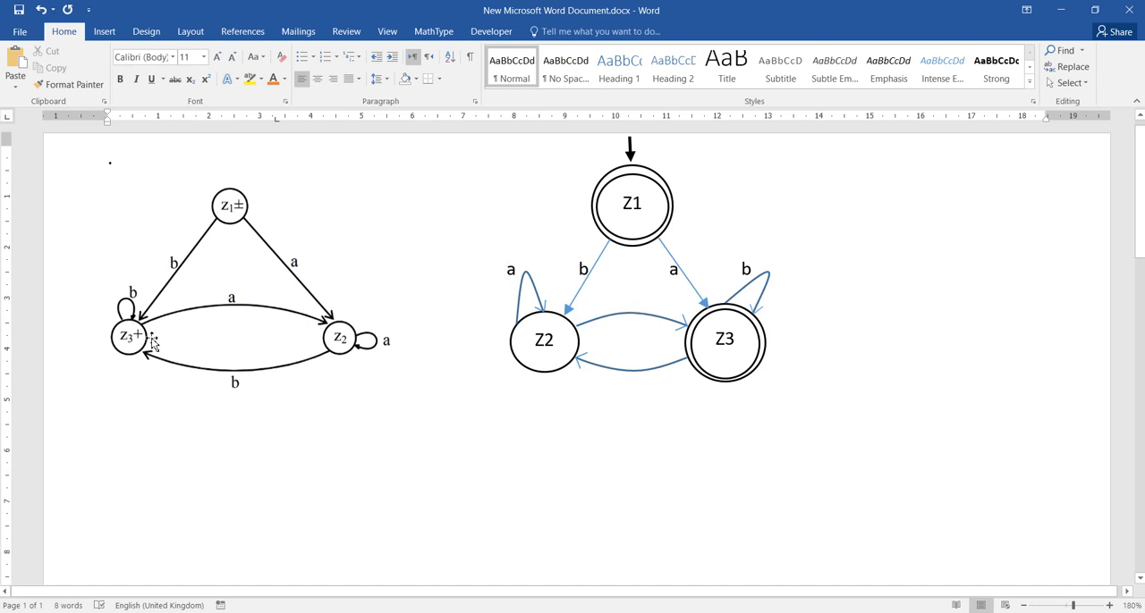
- Label the lower curved arrow between Z2 and Z3 "a" and the upper one "b"
left_click(633, 382)
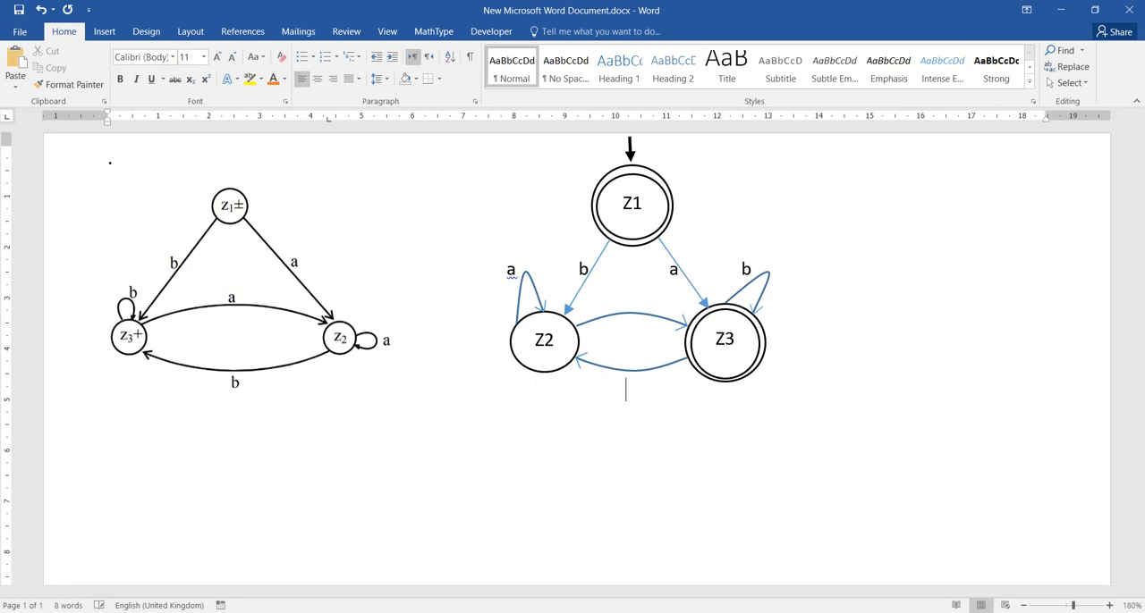
type("a")
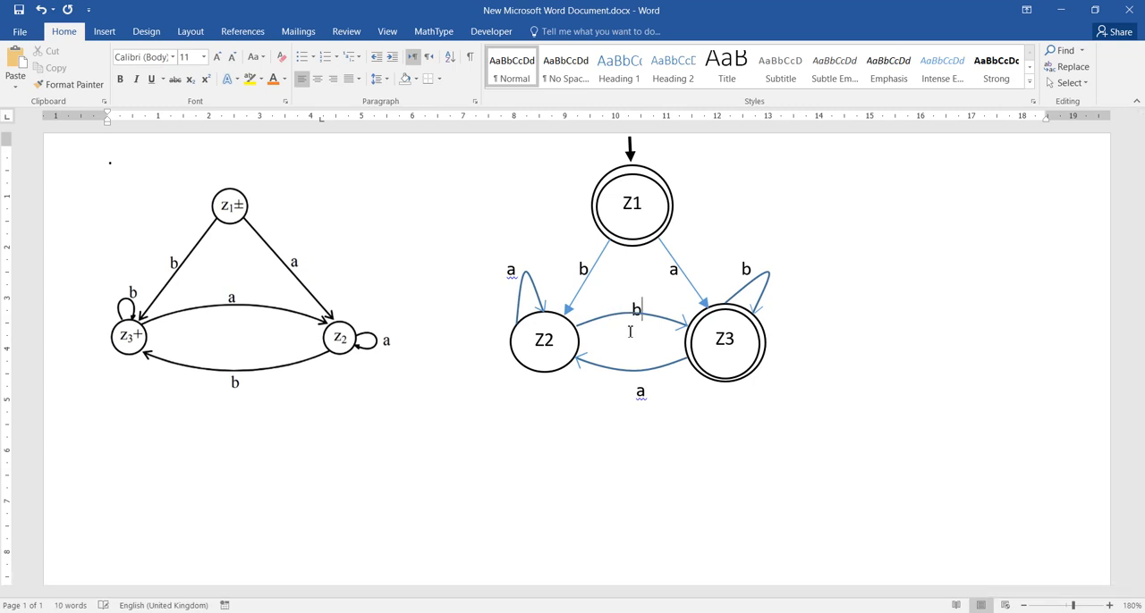
type("b")
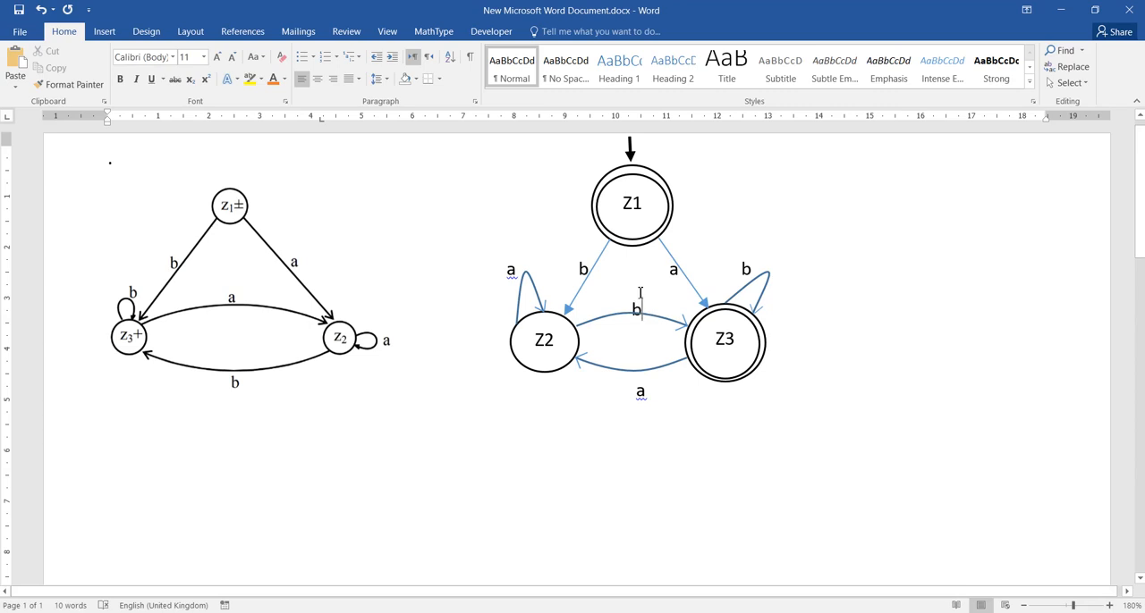
- Shrink the font of the "b" label on the upper curved arrow by two sizes
double_click(640, 293)
double_click(641, 303)
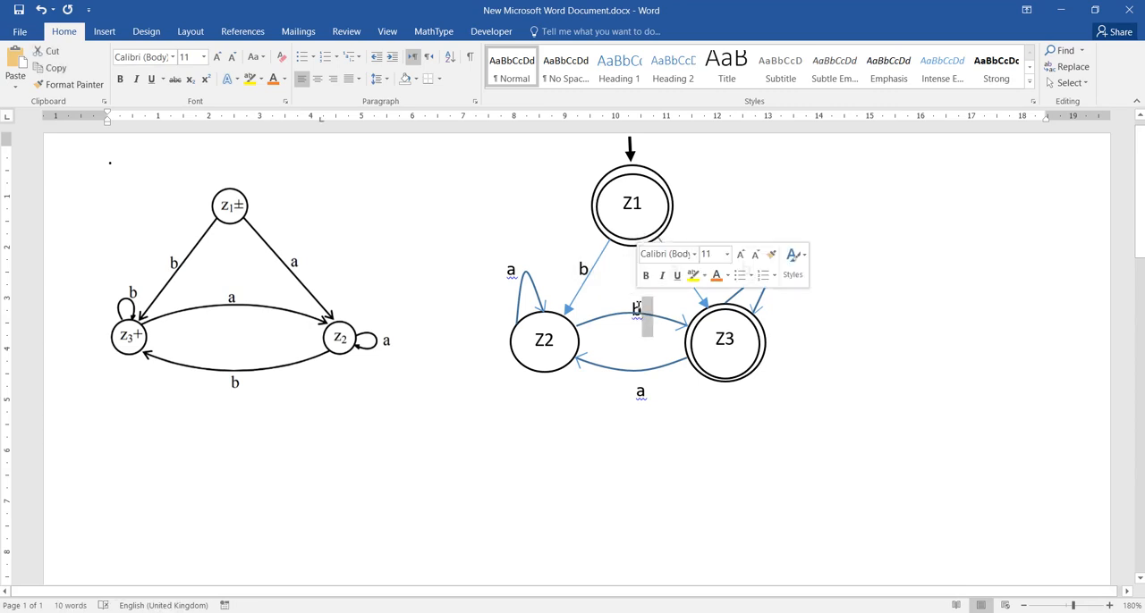
double_click(636, 309)
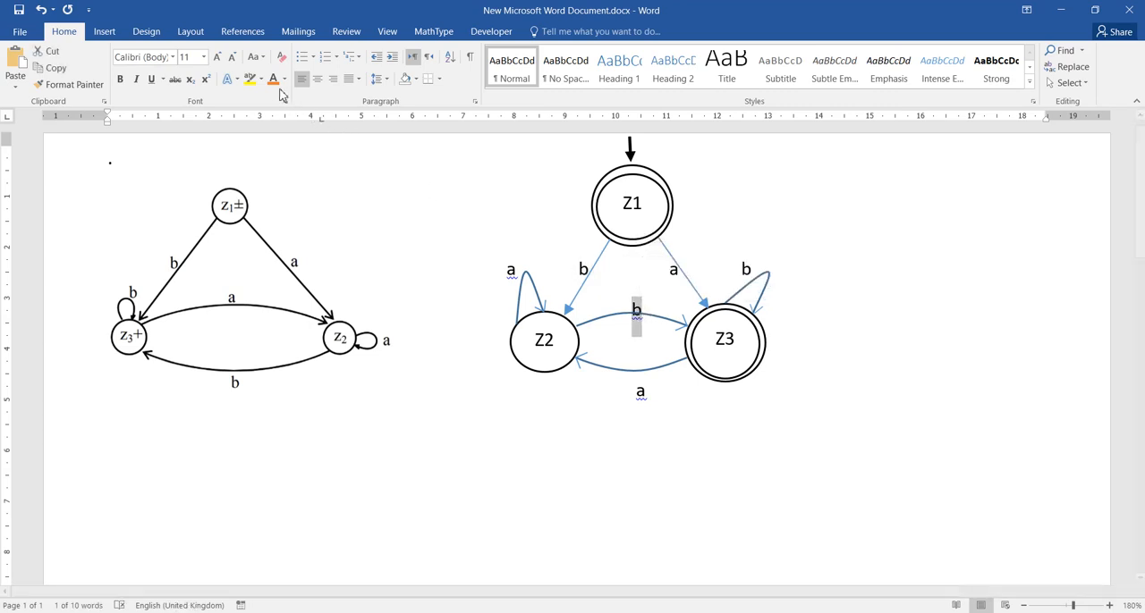
left_click(231, 56)
left_click(232, 56)
left_click(590, 435)
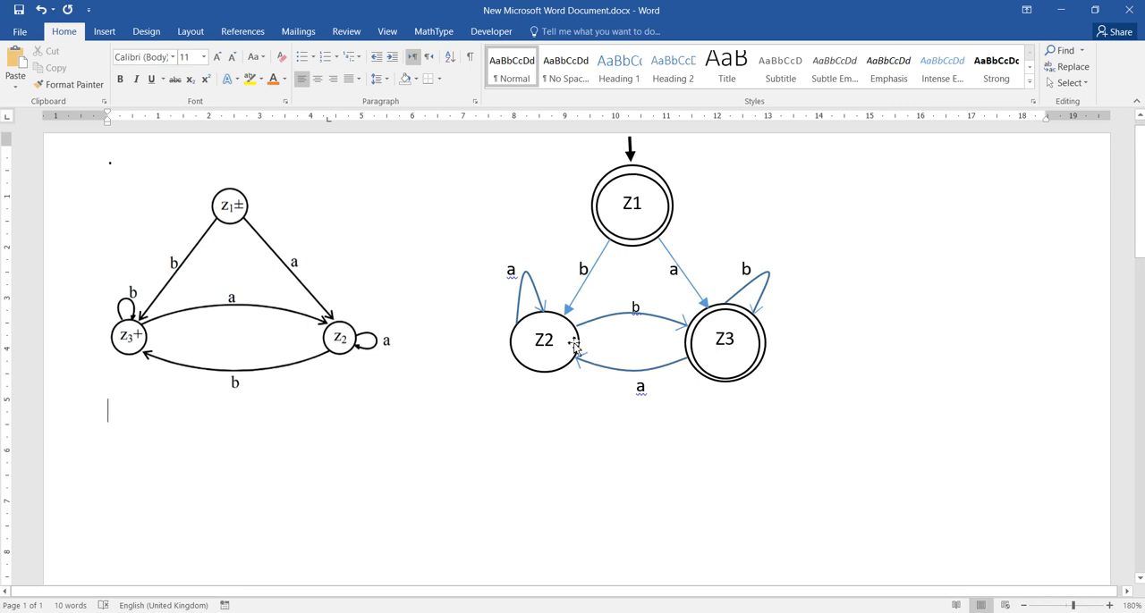
- Group the Z1, Z2 and Z3 circles with their self-loops, curved arrows and connecting straight arrows
left_click(537, 325)
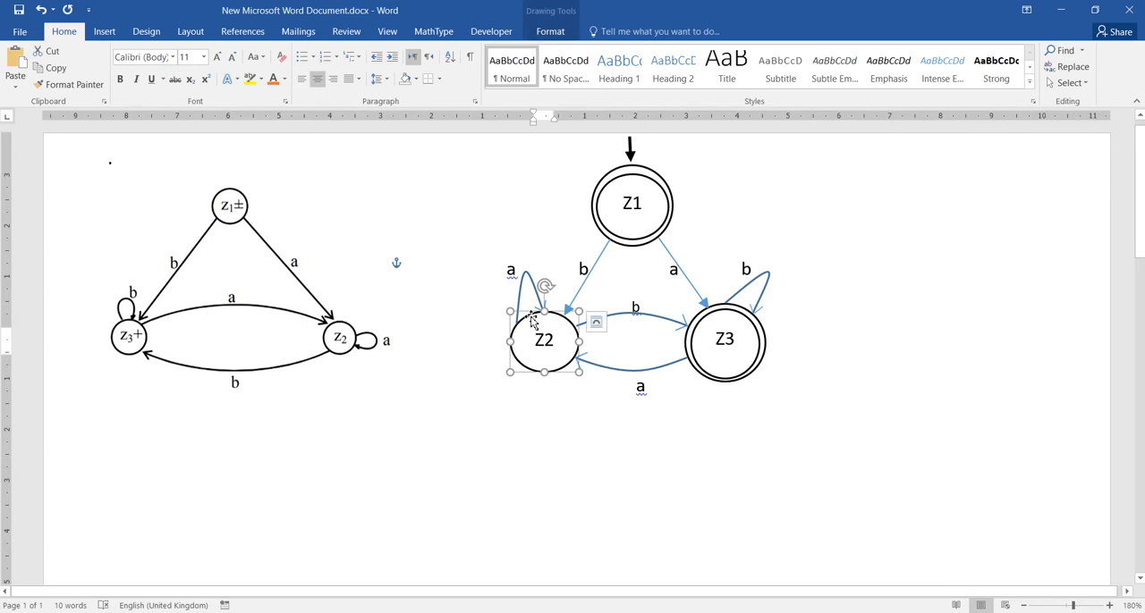
left_click(528, 279, "shift")
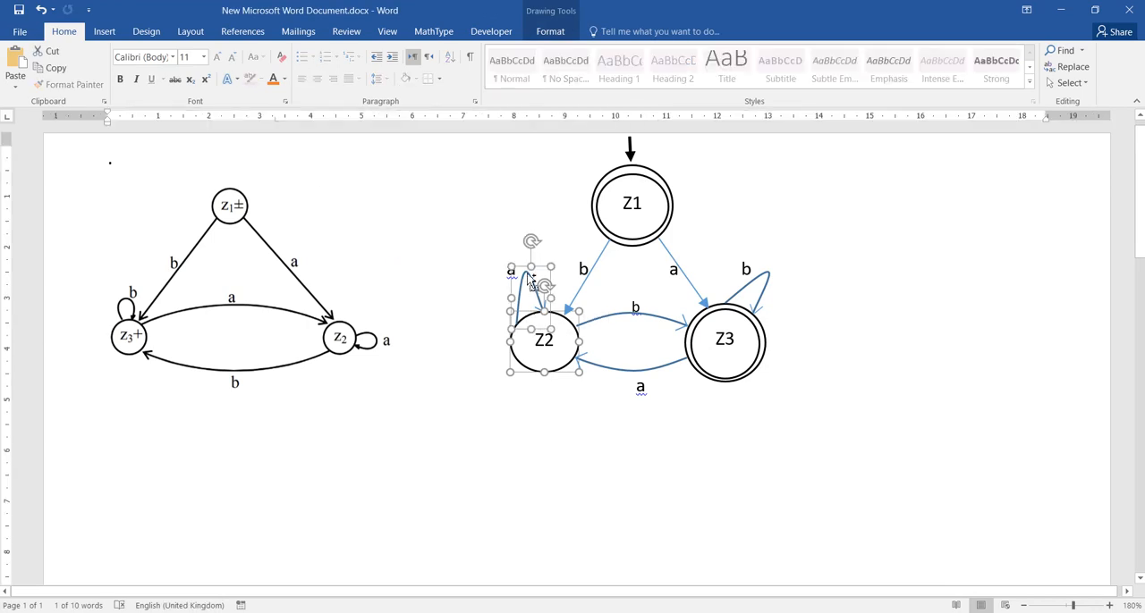
left_click(601, 320, "shift")
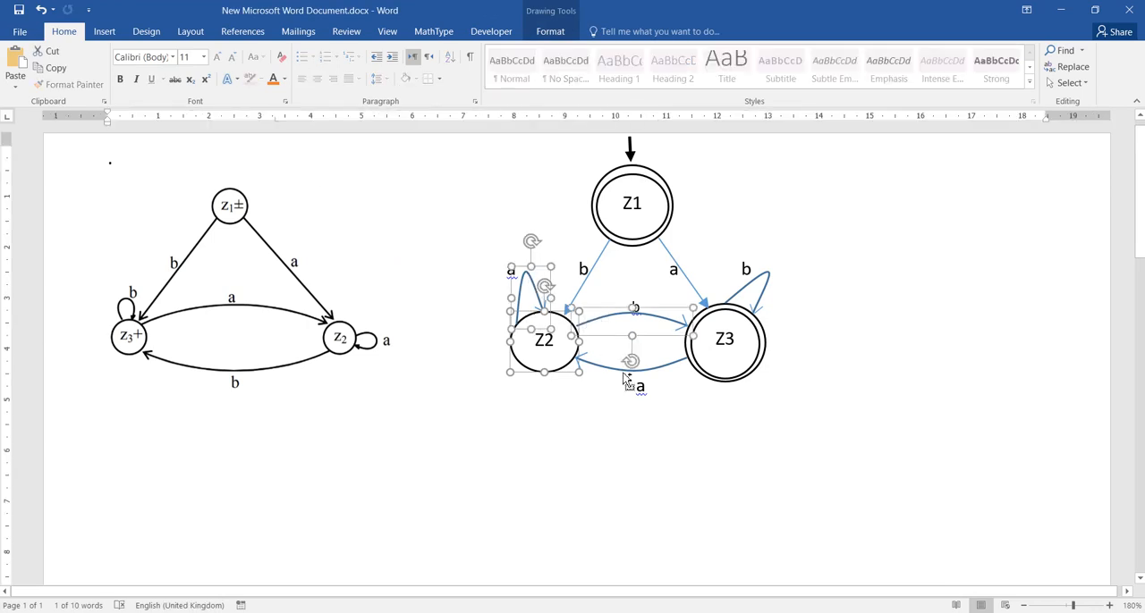
left_click(624, 376, "shift")
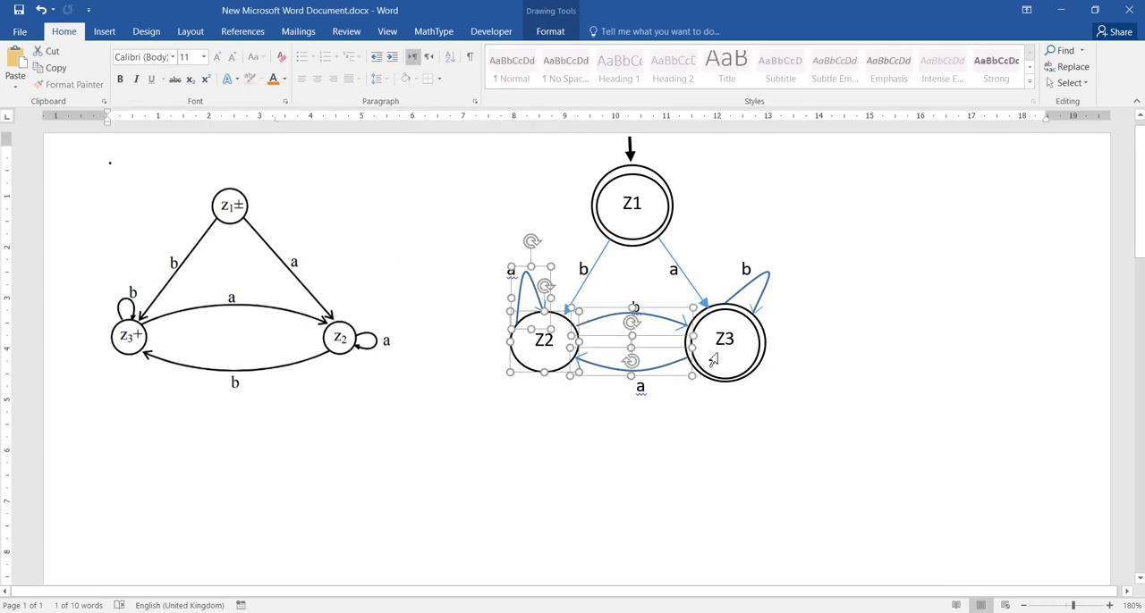
left_click(767, 333, "shift")
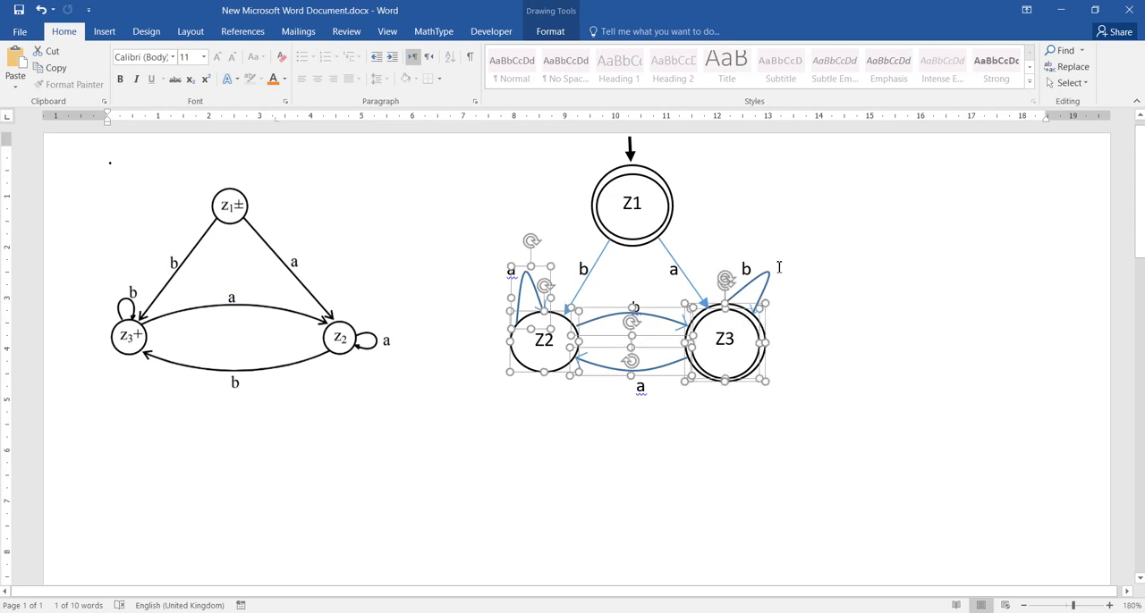
left_click(769, 285, "shift")
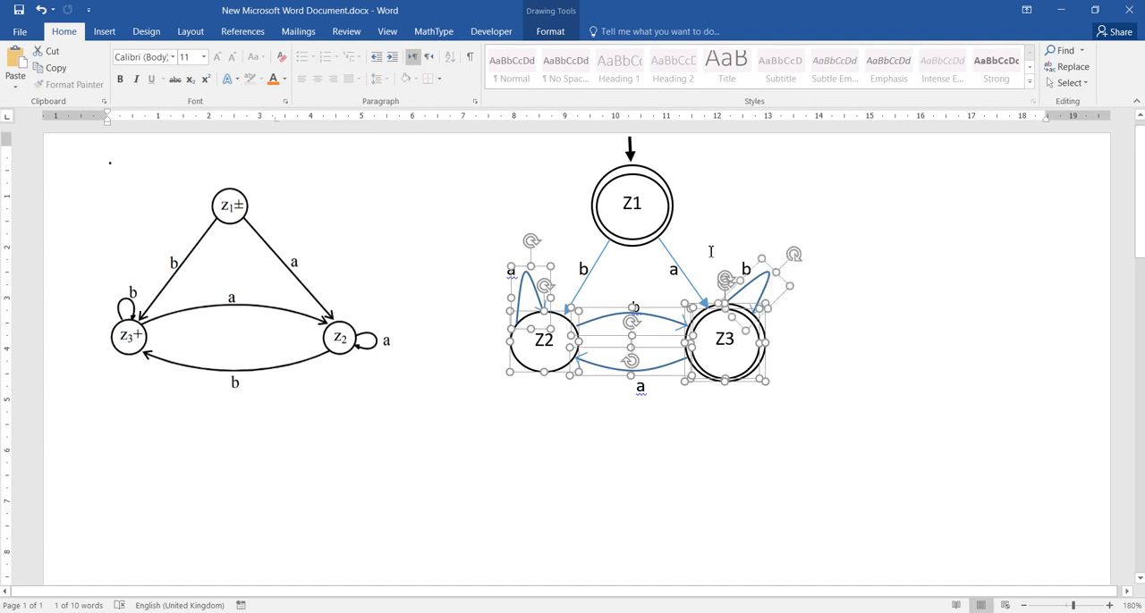
left_click(660, 238, "shift")
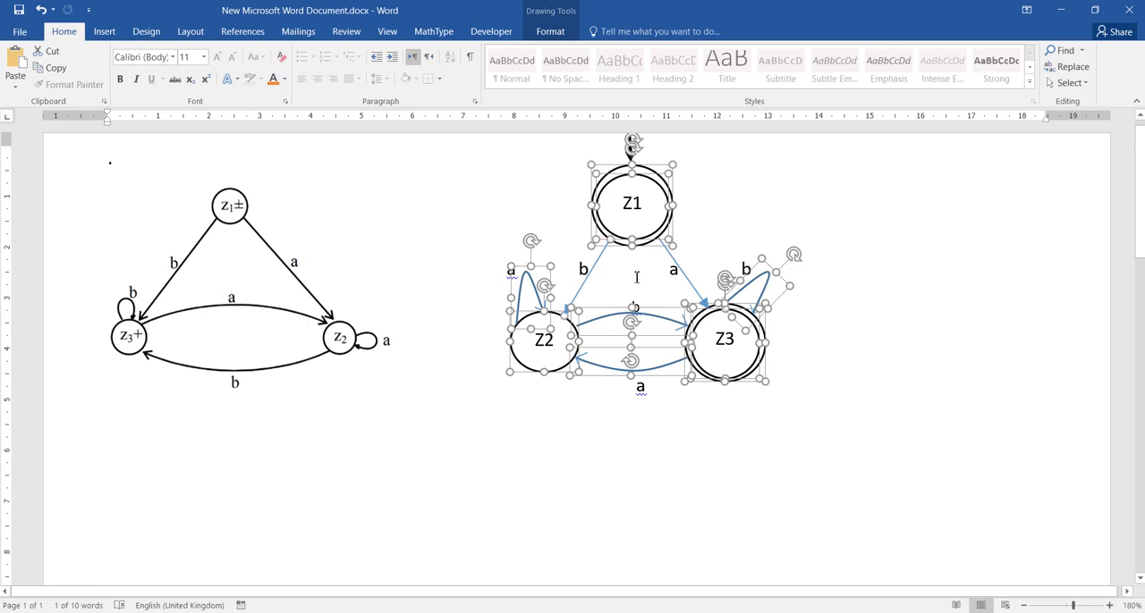
left_click(689, 282, "shift")
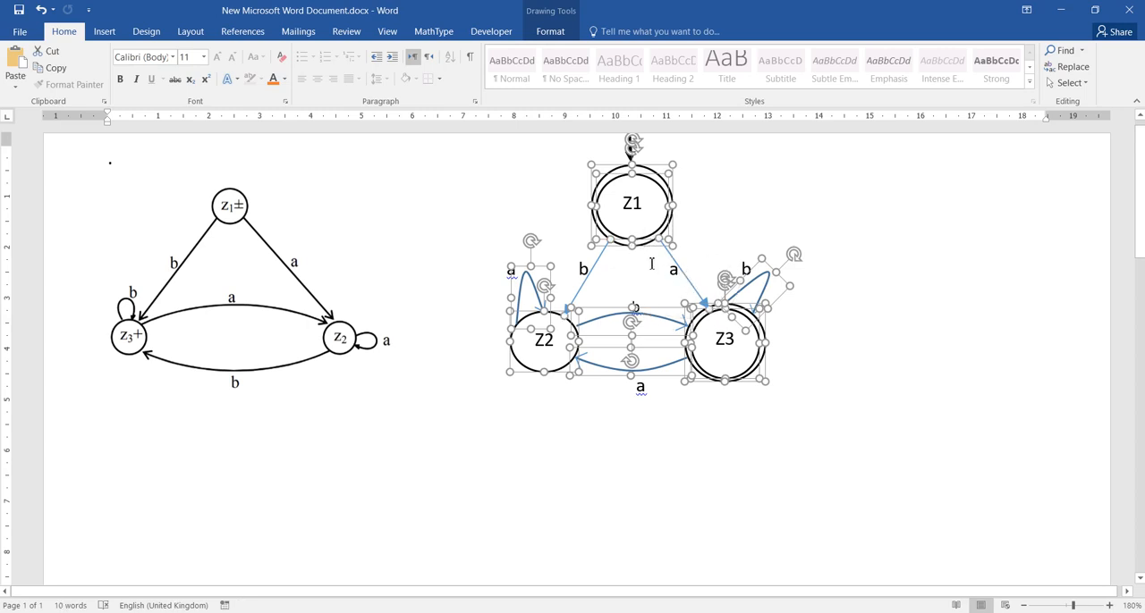
right_click(632, 227)
mouse_move(679, 316)
left_click(790, 312)
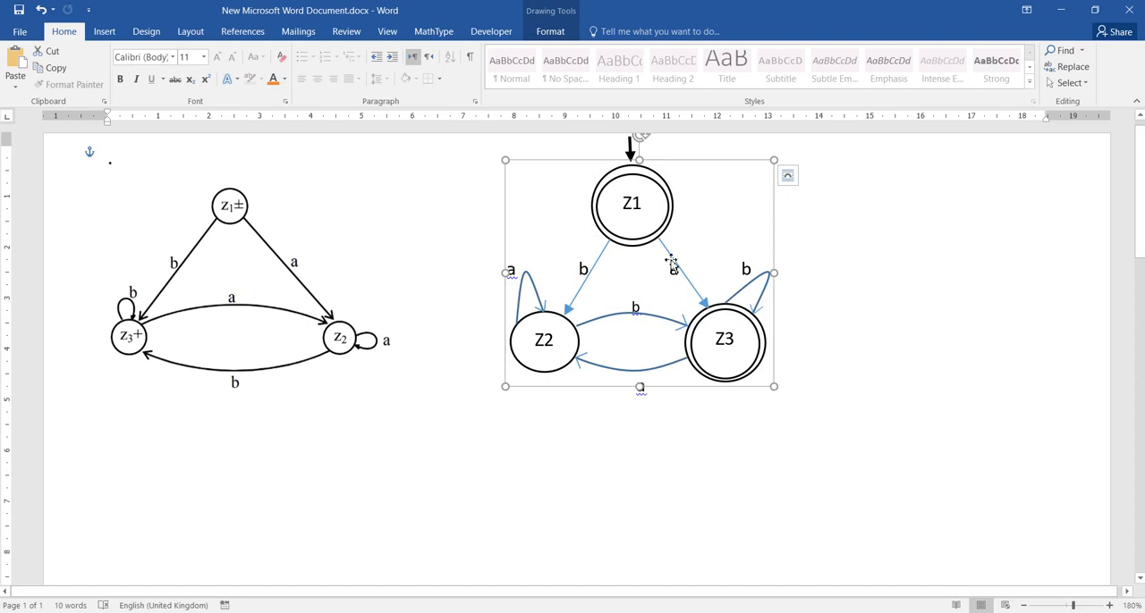
- Nudge the grouped automaton slightly left beneath the start arrow and deselect it
key("Escape")
left_click(601, 202)
mouse_move(601, 202)
left_mouse_down()
mouse_move(620, 295)
mouse_move(611, 234)
mouse_move(677, 225)
mouse_move(593, 199)
mouse_move(596, 151)
mouse_move(597, 198)
mouse_move(602, 187)
left_mouse_up()
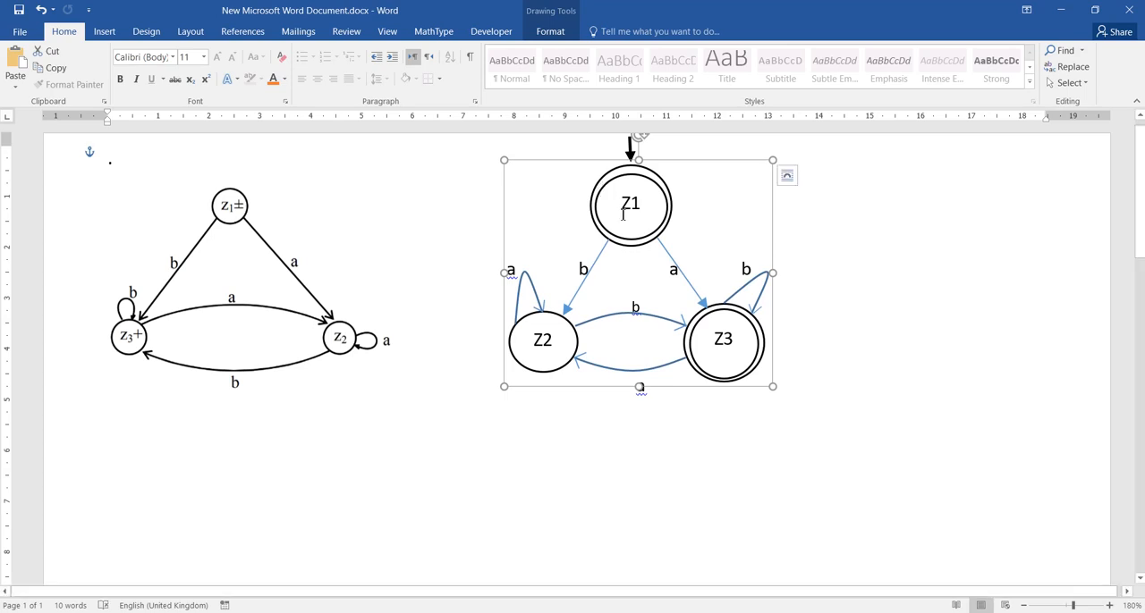
double_click(630, 204)
left_click(627, 285)
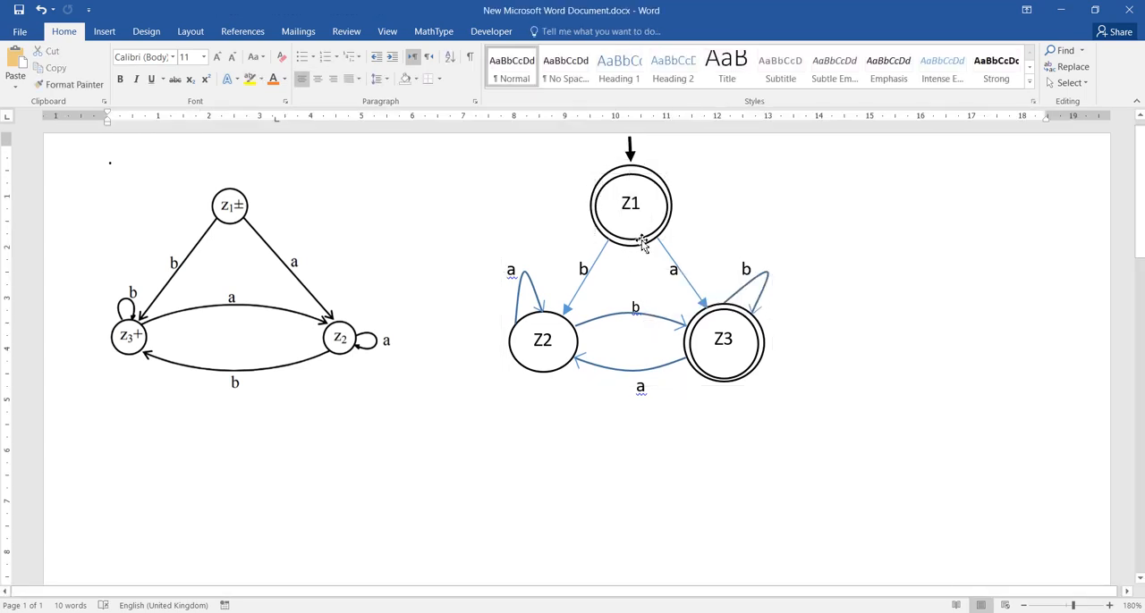
- Test the grouping by moving the automaton down and left, clear of its letter labels and start arrow, and return it beneath the arrow
left_click(629, 278)
mouse_move(628, 274)
left_mouse_down()
mouse_move(583, 497)
mouse_move(530, 471)
left_mouse_up()
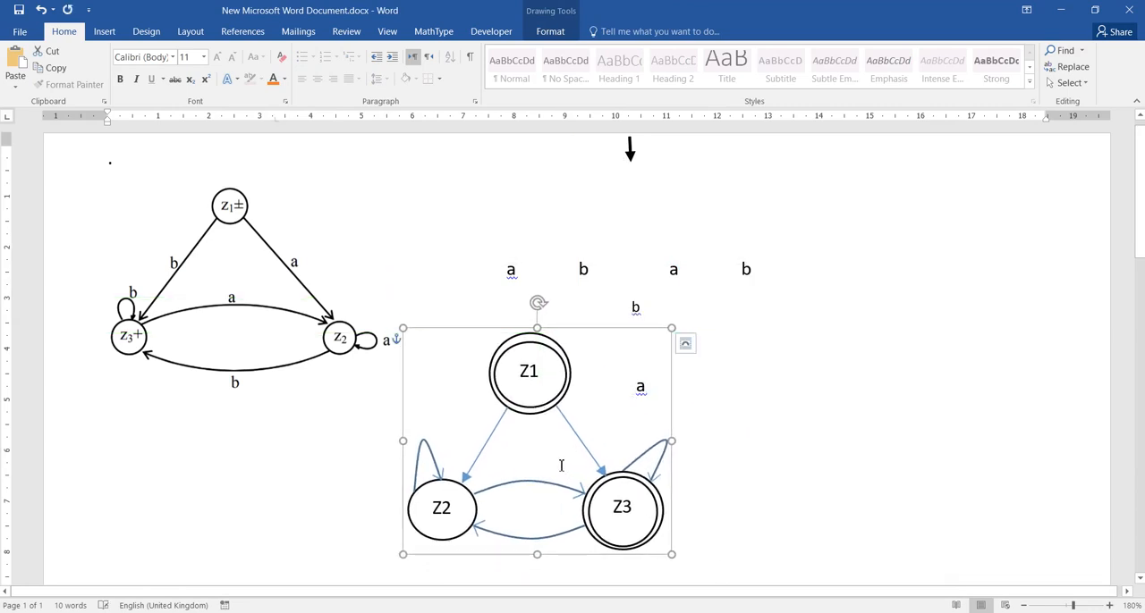
right_click(533, 417)
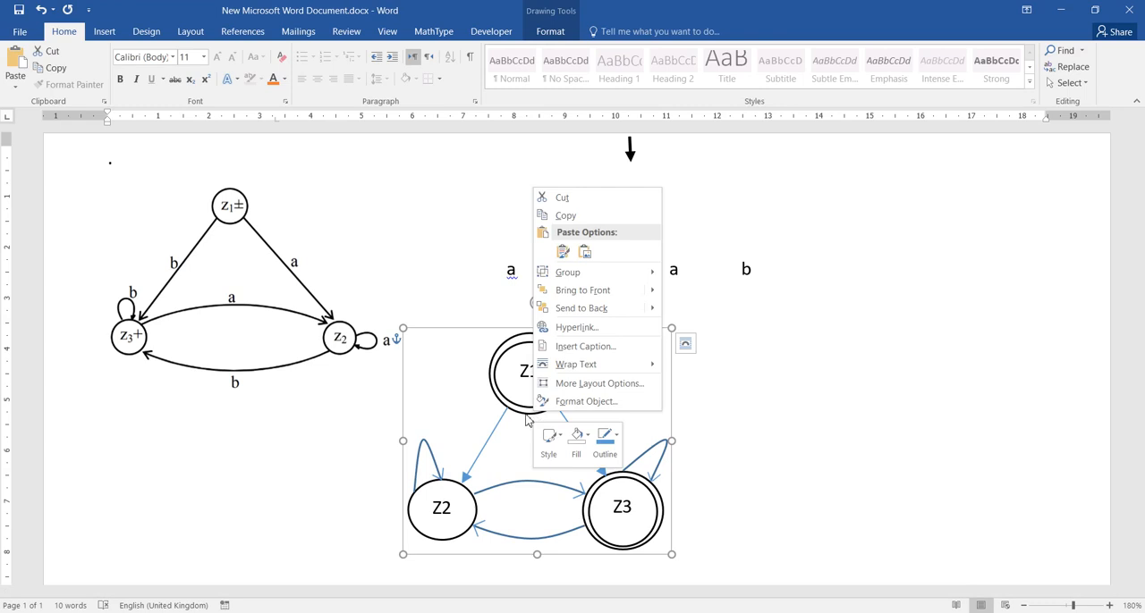
left_click(526, 420)
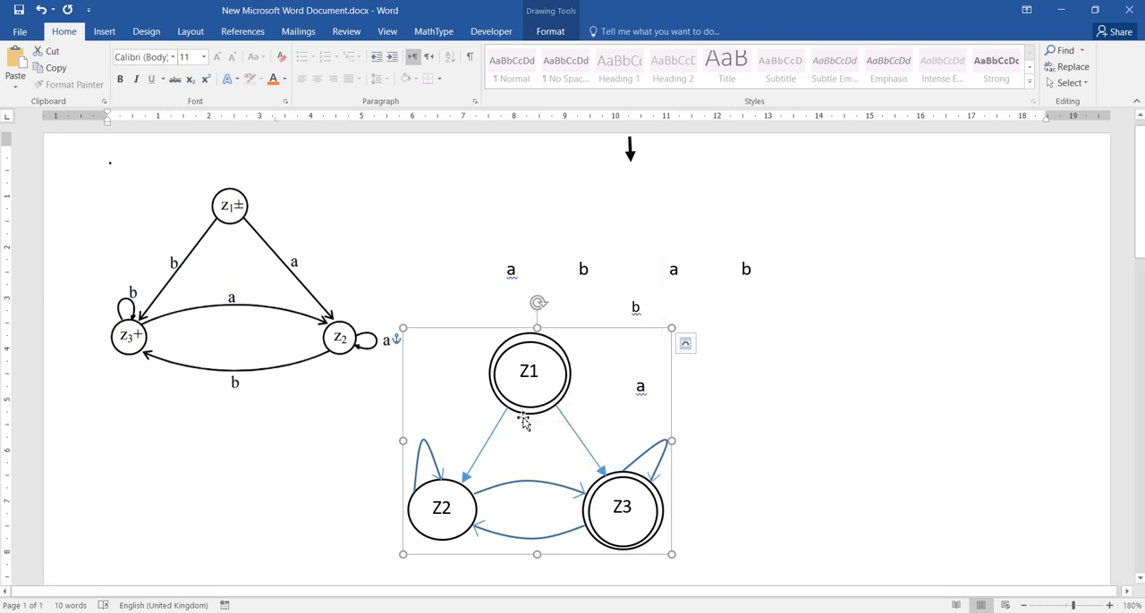
left_click_drag(524, 422, 635, 249)
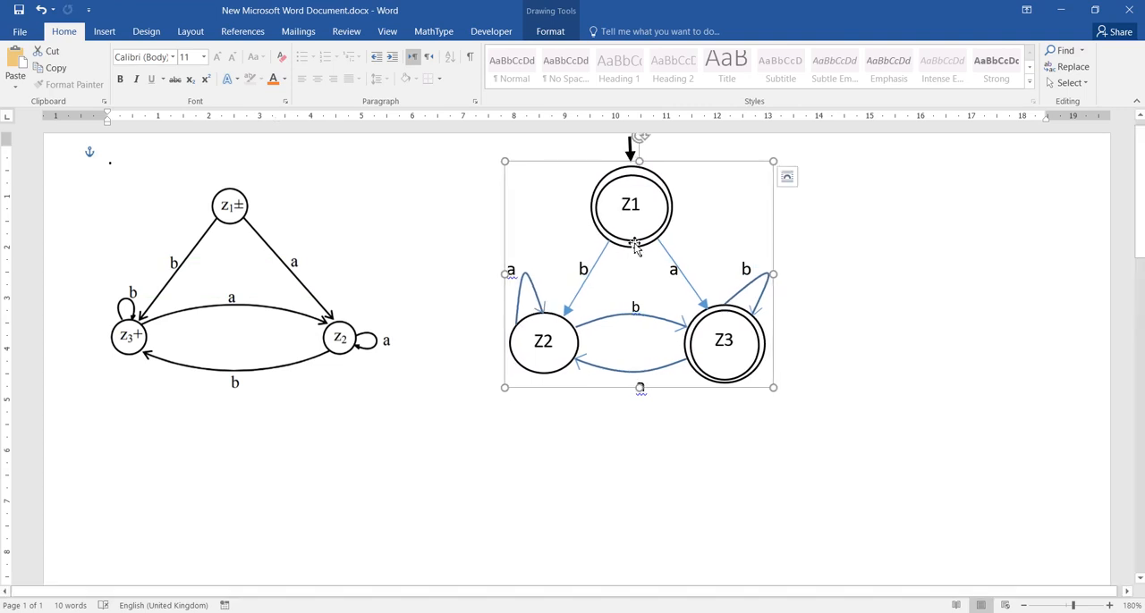